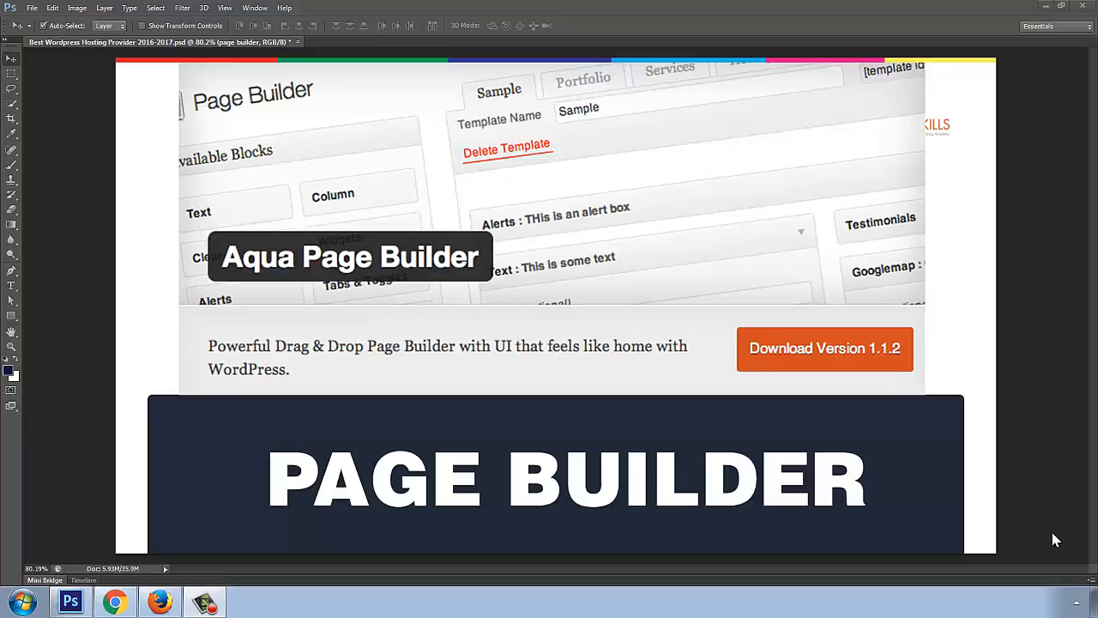
Step: View the Alltoptelugu site in Firefox and open its WordPress dashboard in Chrome
{"action": "left_click", "coordinate": [158, 603]}
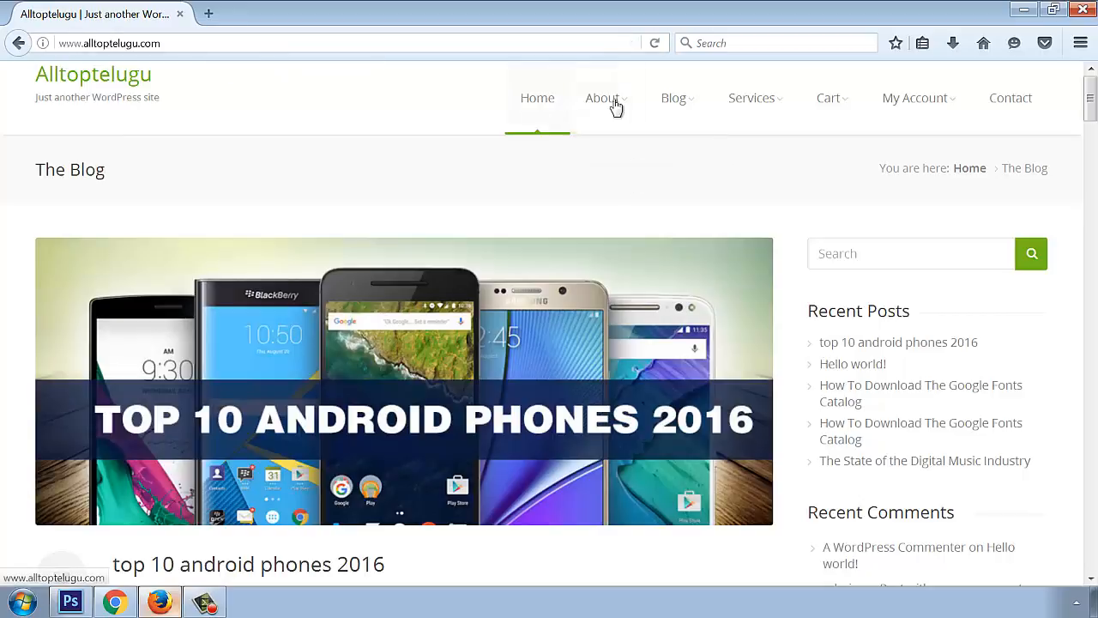
{"action": "mouse_move", "coordinate": [622, 105]}
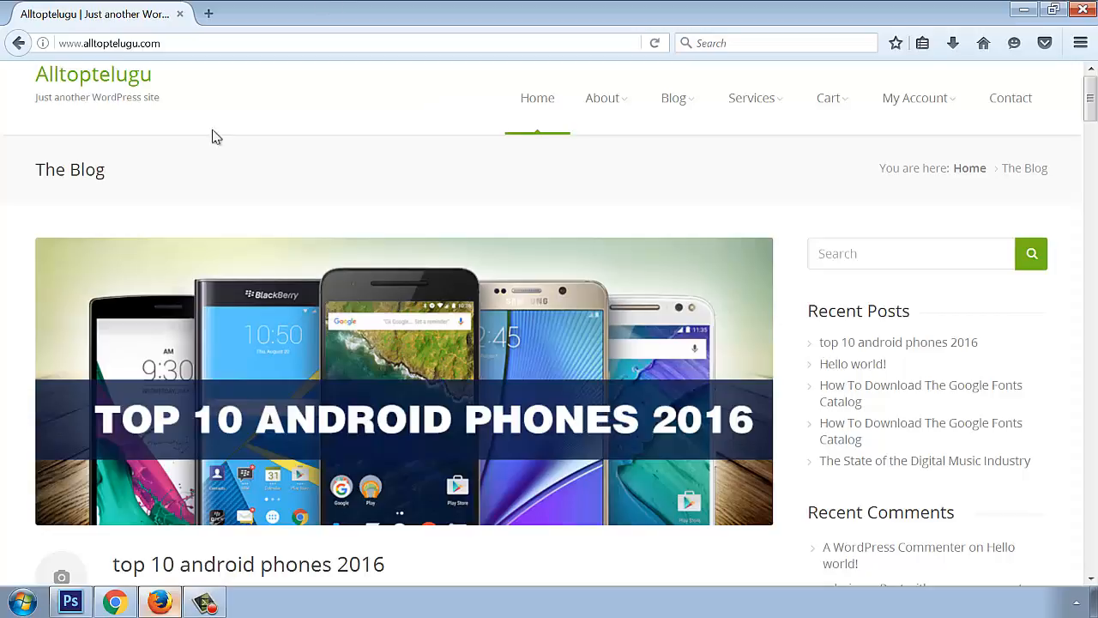
{"action": "left_click", "coordinate": [115, 602]}
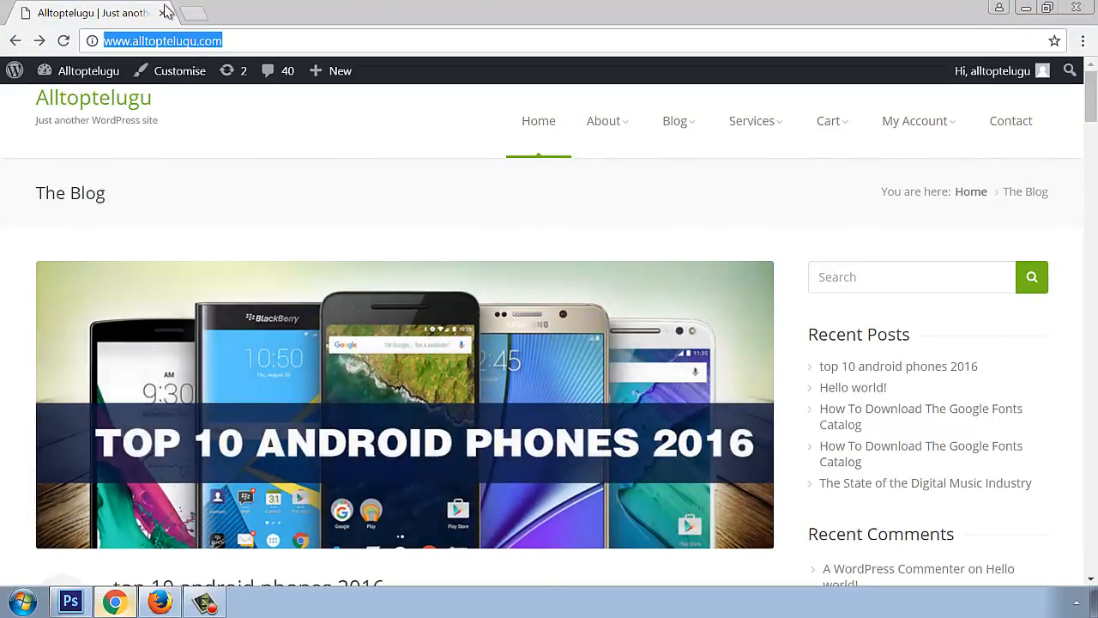
{"action": "mouse_move", "coordinate": [88, 71]}
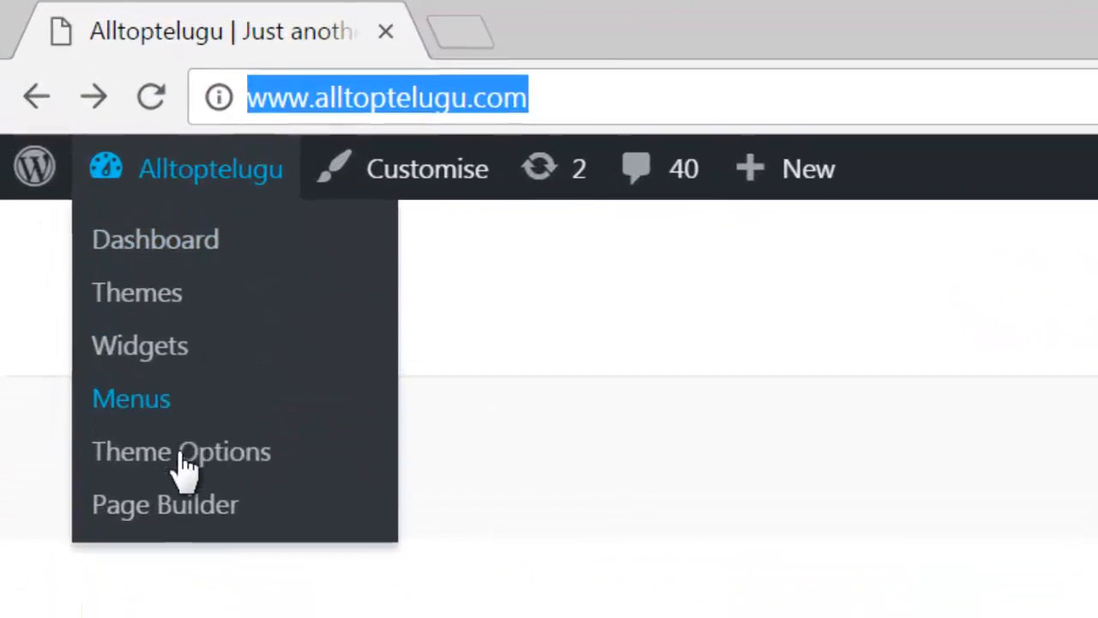
{"action": "left_click", "coordinate": [121, 177]}
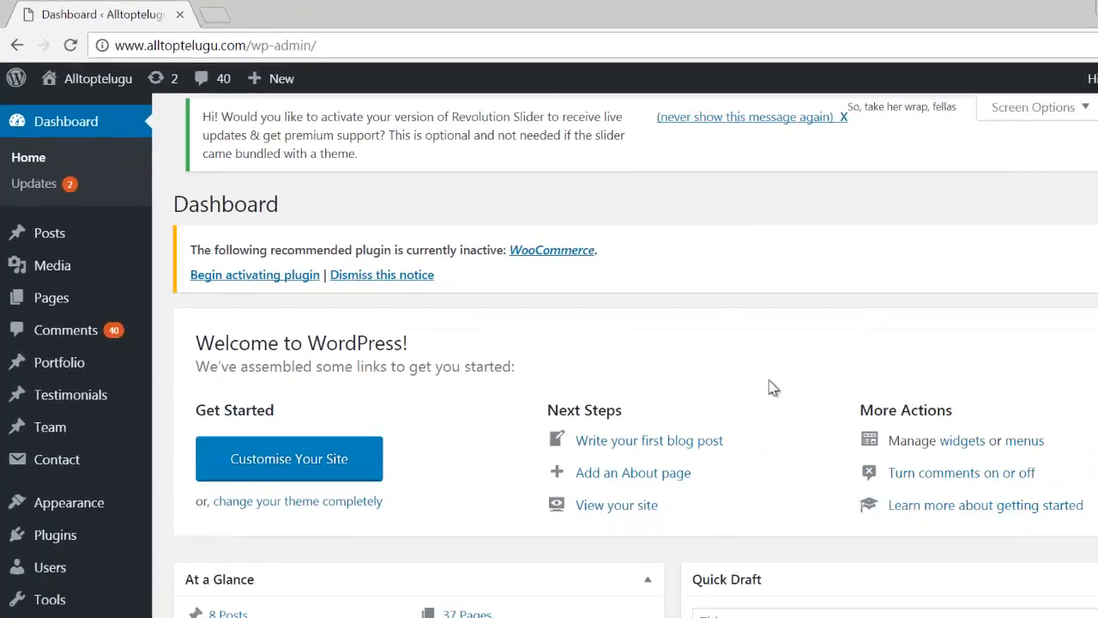
{"action": "scroll", "coordinate": [781, 374], "scroll_direction": "down", "scroll_amount": 8}
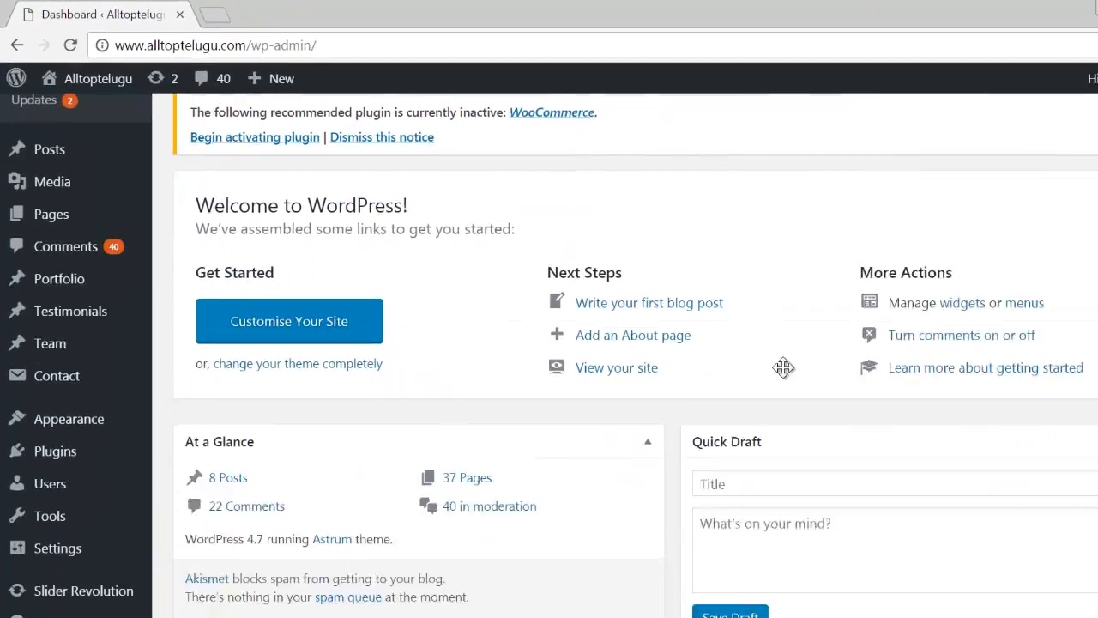
{"action": "scroll", "coordinate": [784, 375], "scroll_direction": "up", "scroll_amount": 8}
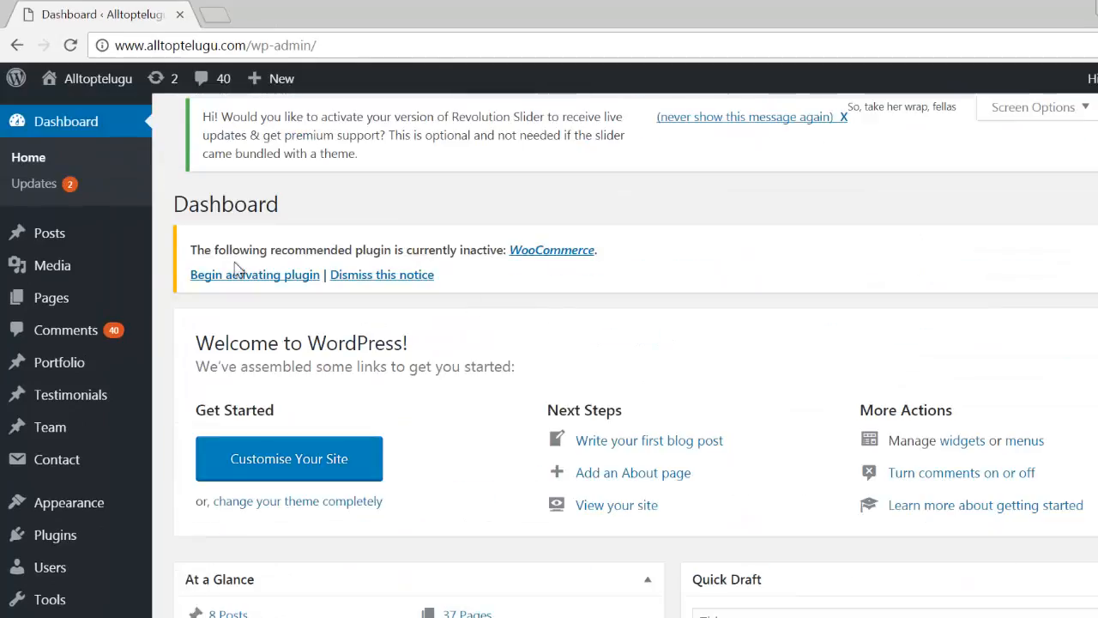
Step: Create a new page titled "Sample Page" and publish it
{"action": "mouse_move", "coordinate": [52, 297]}
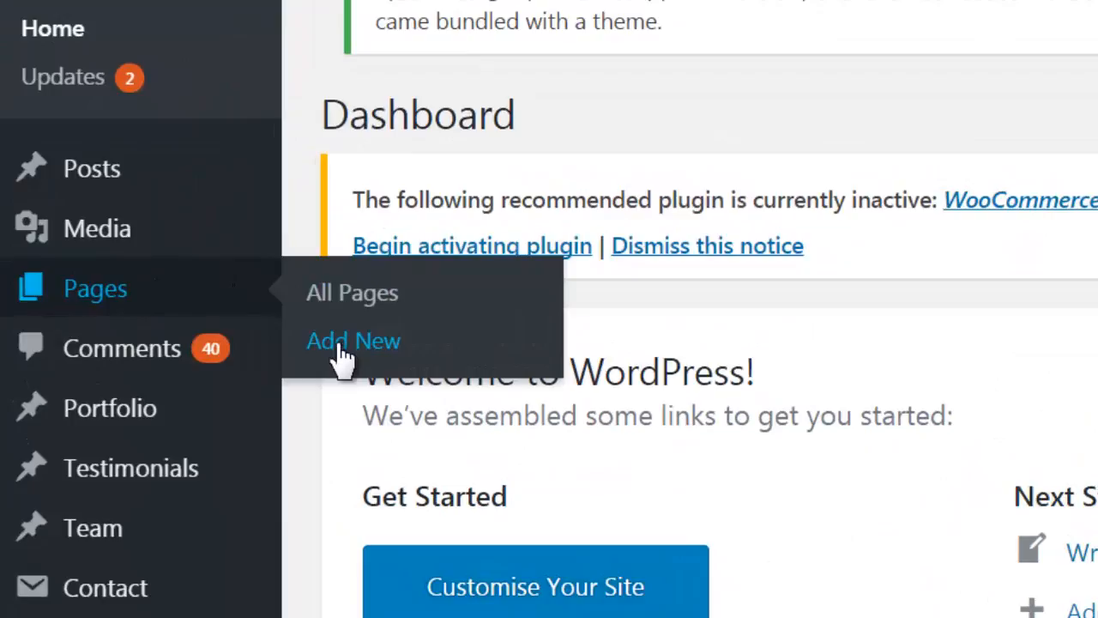
{"action": "left_click", "coordinate": [343, 356]}
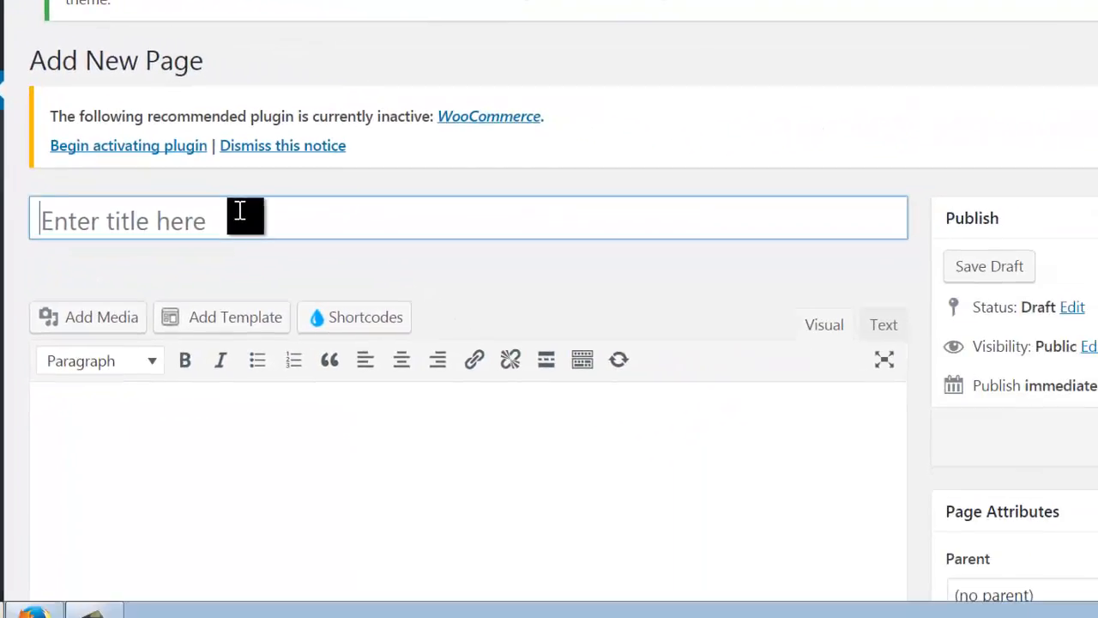
{"action": "type", "text": "Smaple"}
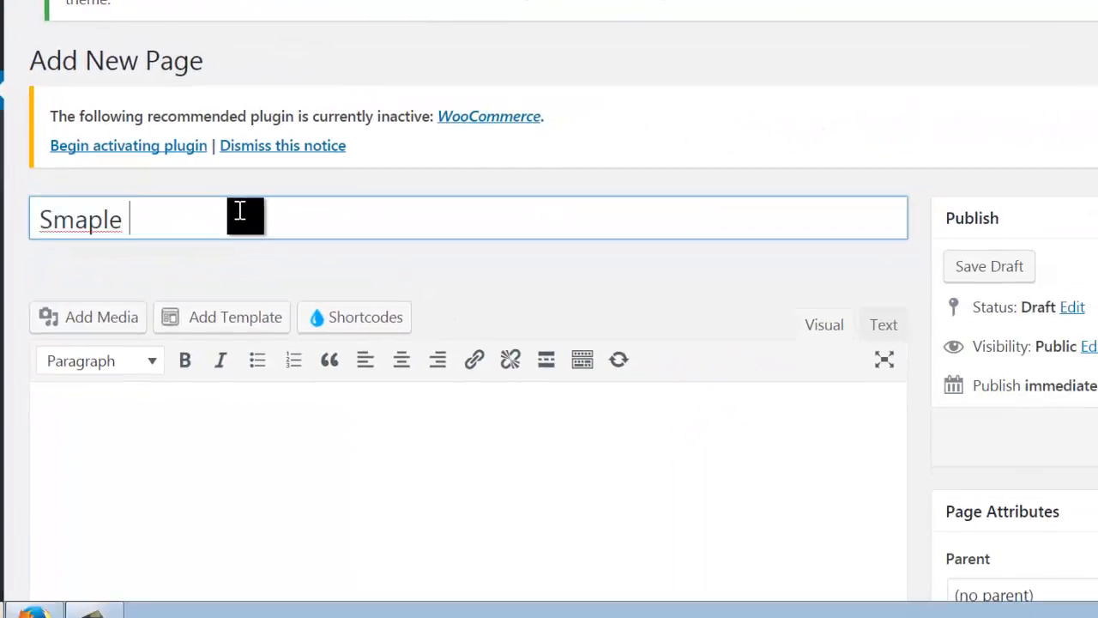
{"action": "key", "text": "BackSpace"}
{"action": "key", "text": "BackSpace"}
{"action": "key", "text": "BackSpace"}
{"action": "key", "text": "BackSpace"}
{"action": "key", "text": "BackSpace"}
{"action": "key", "text": "BackSpace"}
{"action": "type", "text": "a"}
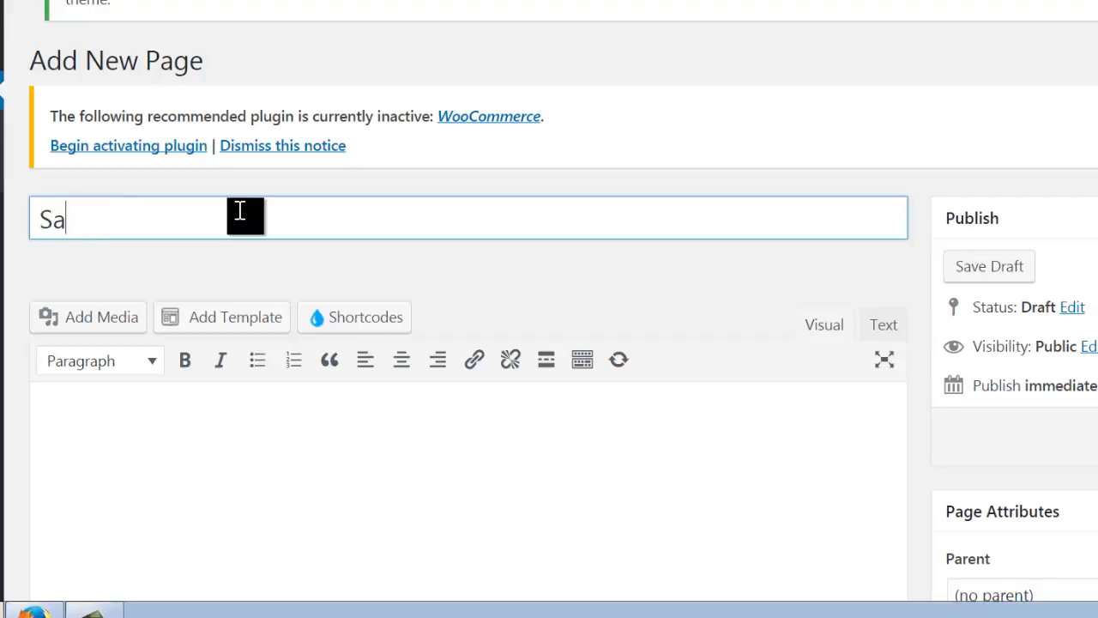
{"action": "type", "text": "mple Pag"}
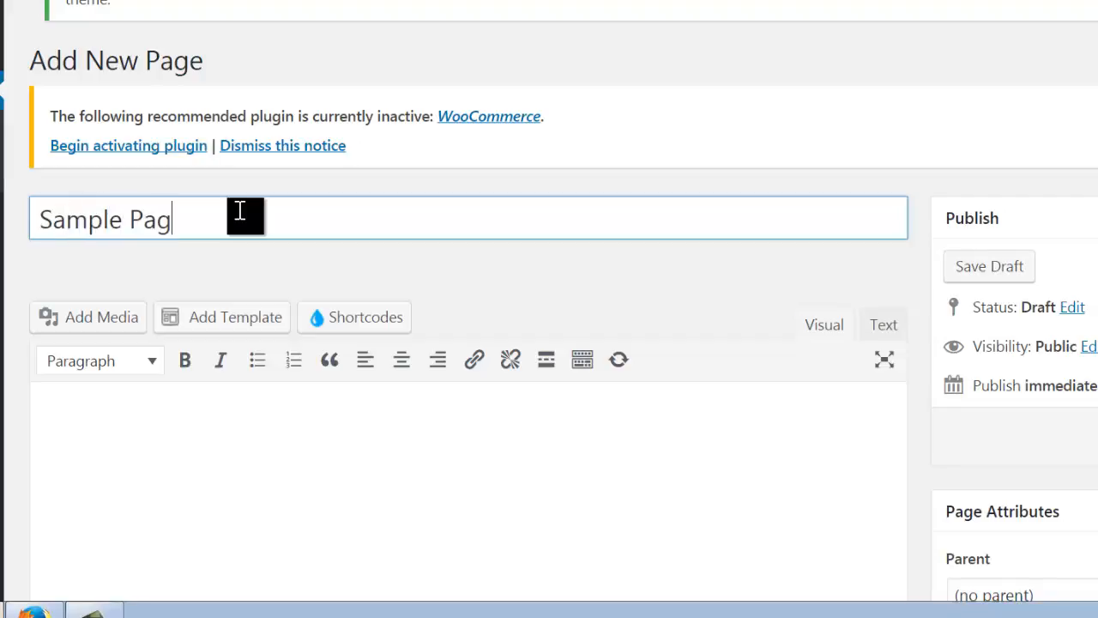
{"action": "type", "text": "e"}
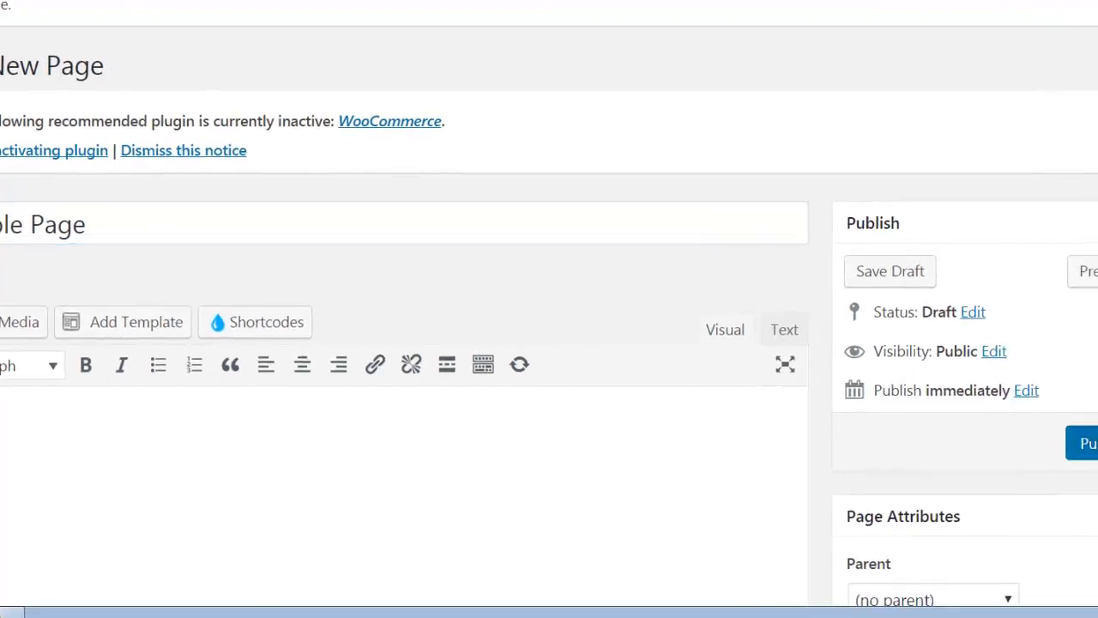
{"action": "left_click", "coordinate": [1085, 443]}
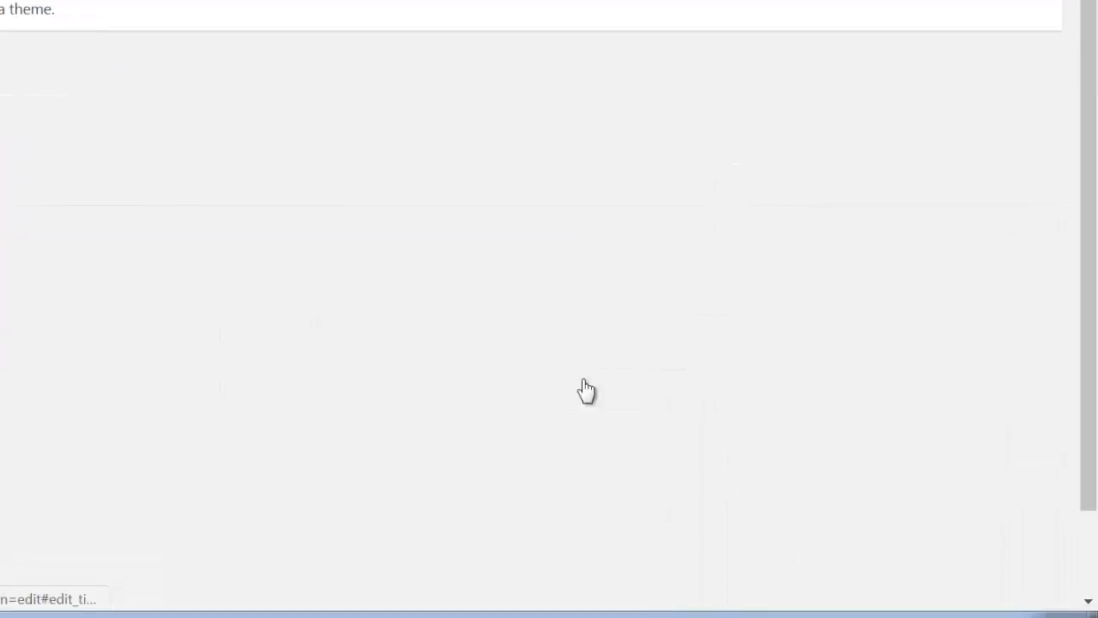
Step: Check the live site's Blog submenu in Firefox, and open the WordPress menu editor in Chrome
{"action": "left_click", "coordinate": [161, 603]}
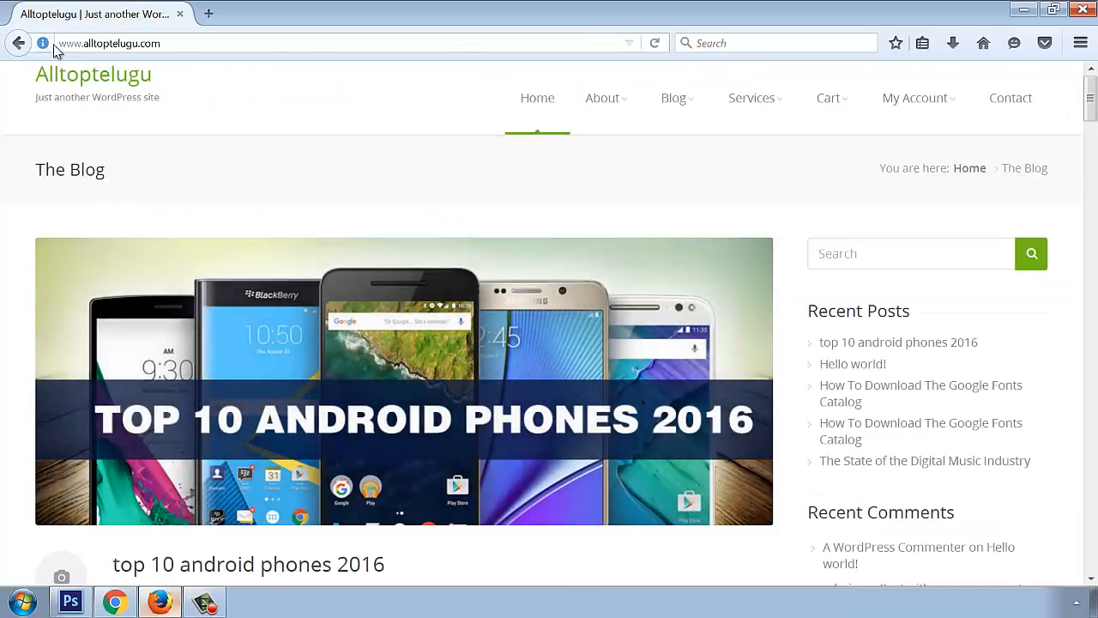
{"action": "left_click", "coordinate": [671, 99]}
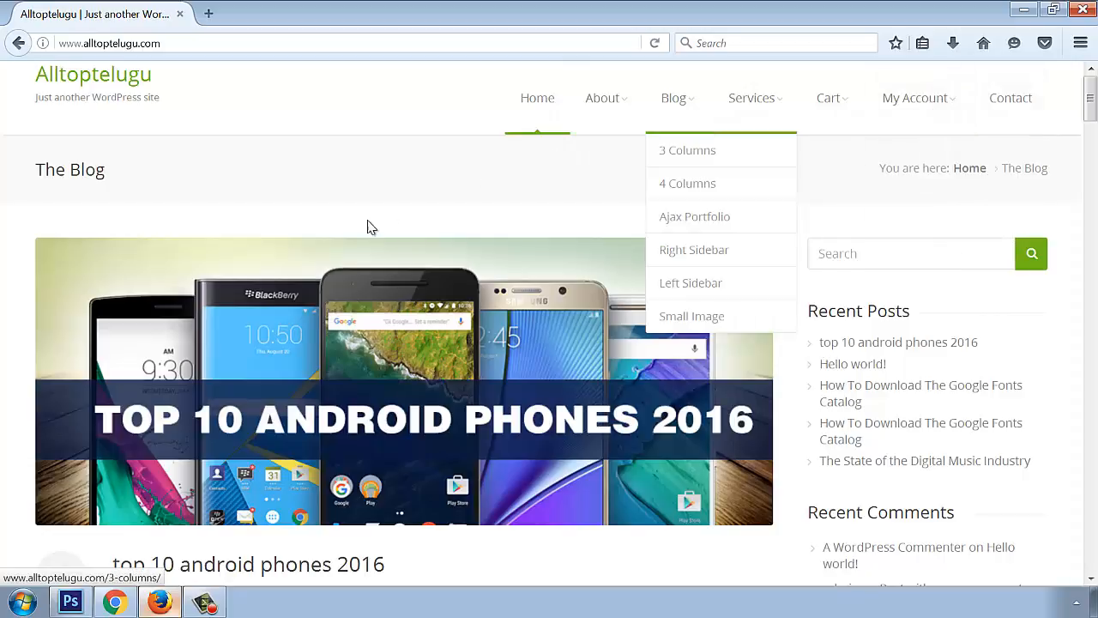
{"action": "left_click", "coordinate": [116, 602]}
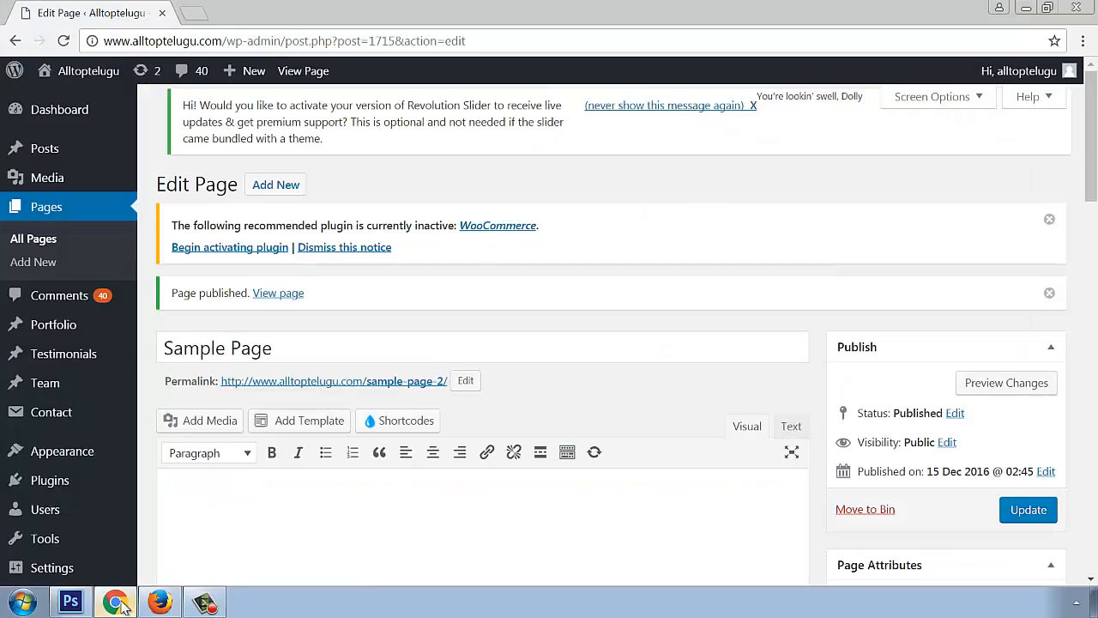
{"action": "mouse_move", "coordinate": [63, 450]}
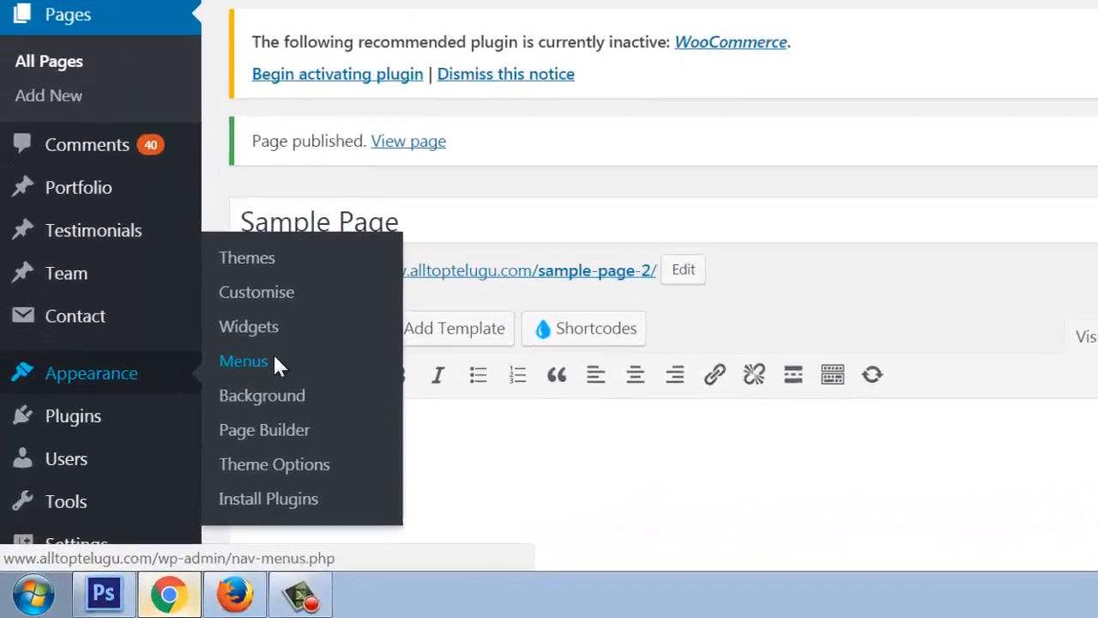
{"action": "left_click", "coordinate": [272, 361]}
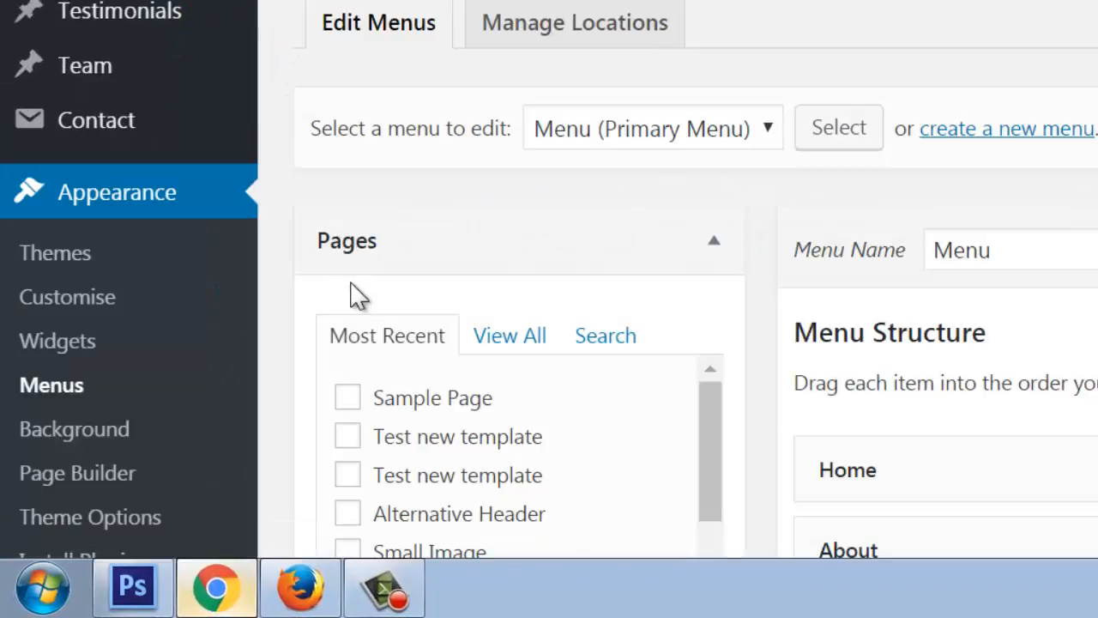
Step: Add the most recent Sample Page to the primary menu, and reload the live site in Firefox
{"action": "scroll", "coordinate": [418, 364], "scroll_direction": "down", "scroll_amount": 2}
{"action": "left_click", "coordinate": [346, 238]}
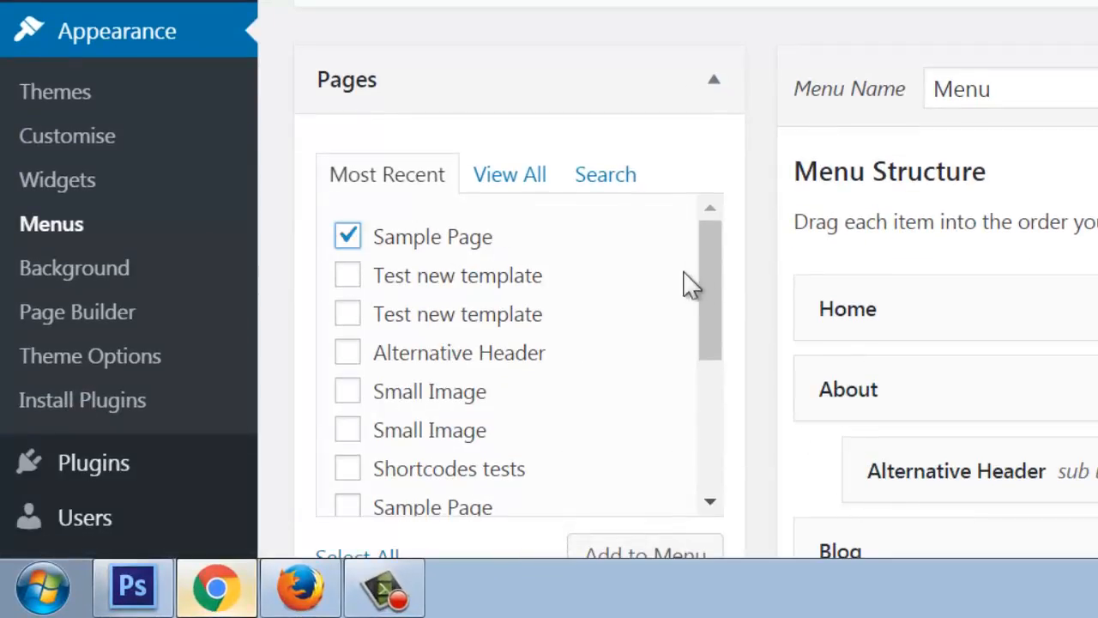
{"action": "scroll", "coordinate": [691, 292], "scroll_direction": "down", "scroll_amount": 3}
{"action": "left_click", "coordinate": [729, 549]}
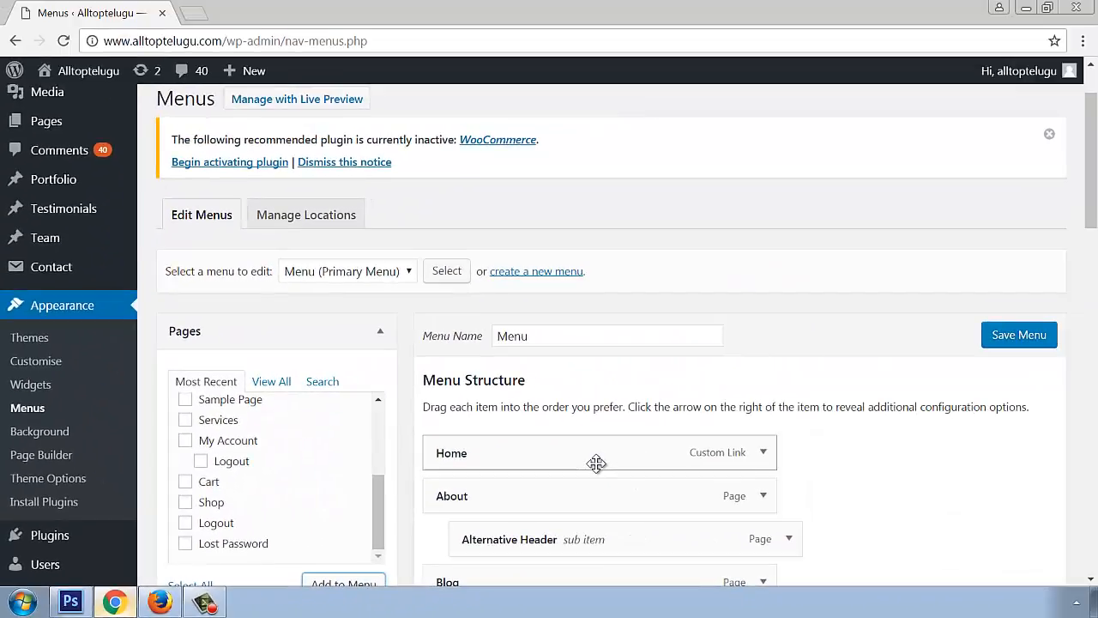
{"action": "key", "text": "ctrl+minus"}
{"action": "key", "text": "ctrl+minus"}
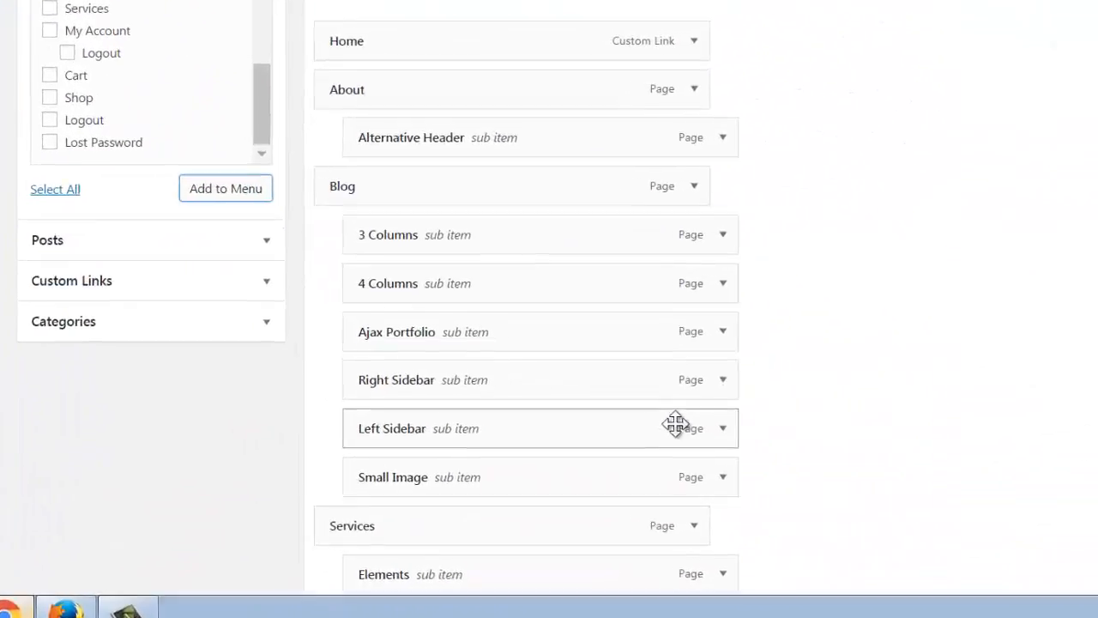
{"action": "scroll", "coordinate": [676, 423], "scroll_direction": "down", "scroll_amount": 10}
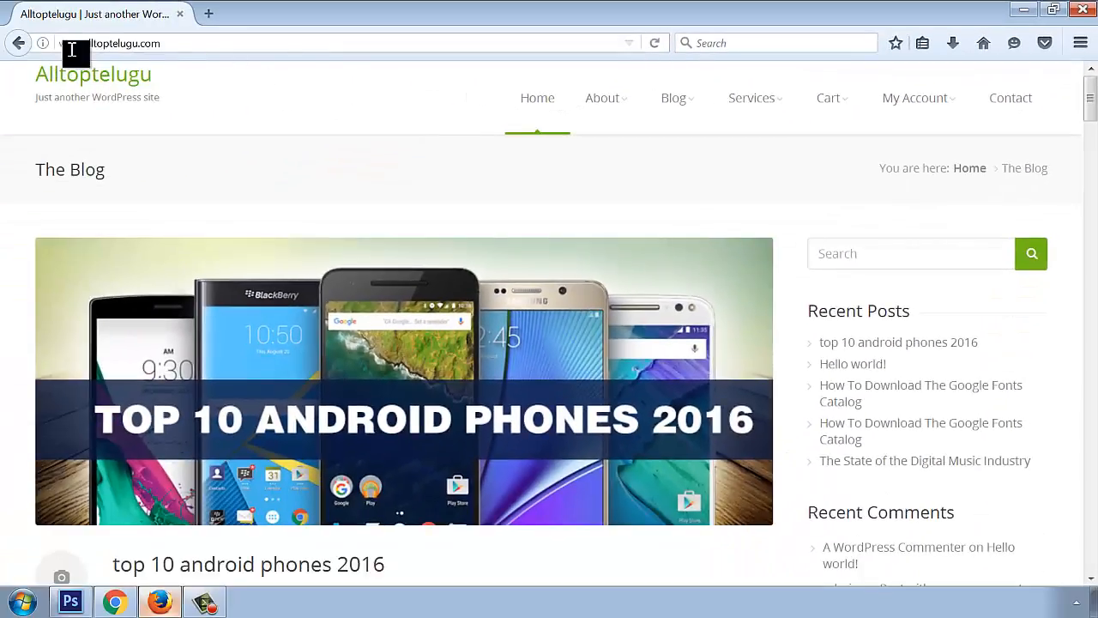
{"action": "left_click", "coordinate": [653, 43]}
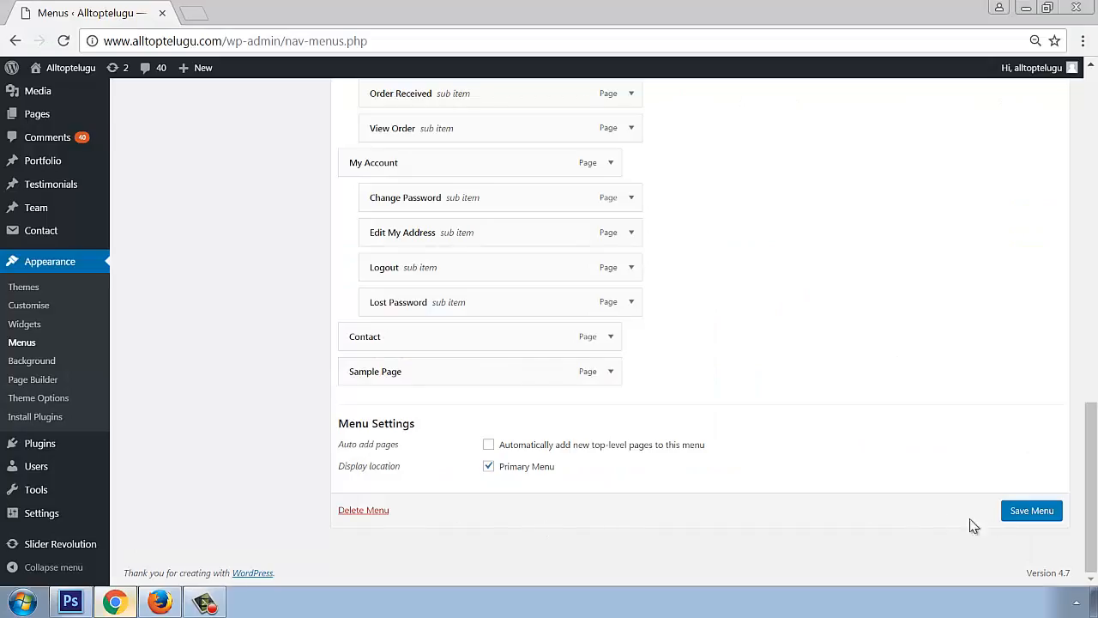
Step: In Chrome, move Sample Page above Home in the menu structure and save the menu
{"action": "left_click_drag", "start_coordinate": [410, 375], "coordinate": [386, 285]}
{"action": "left_click_drag", "start_coordinate": [384, 394], "coordinate": [402, 369]}
{"action": "left_click", "coordinate": [1033, 272]}
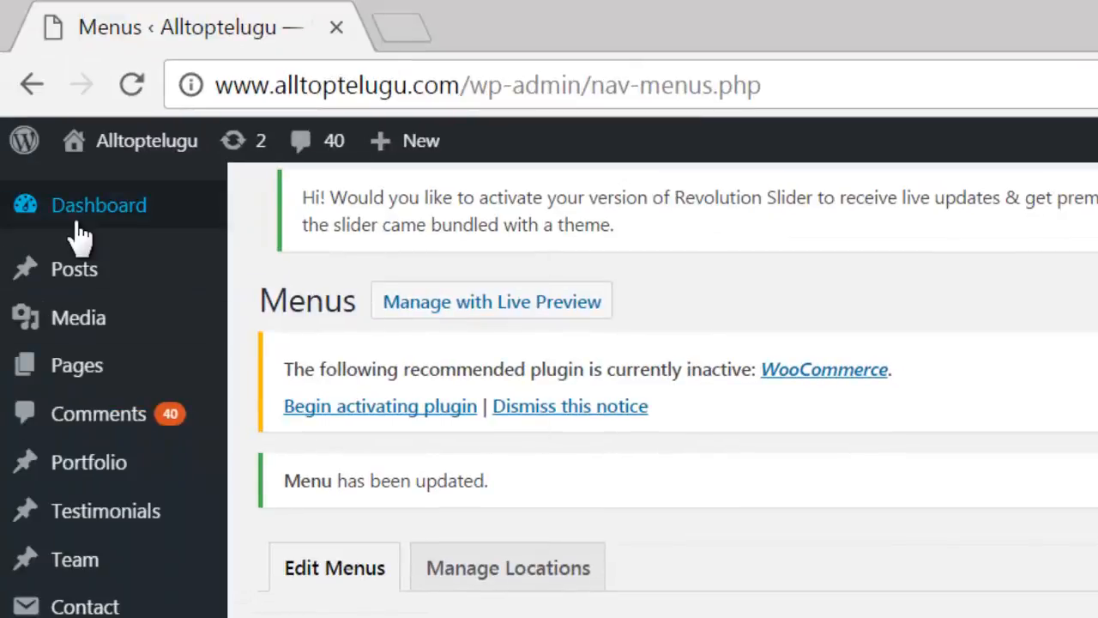
Step: Visit the site in a new browser tab and open Sample Page from its navigation
{"action": "mouse_move", "coordinate": [123, 171]}
{"action": "right_click", "coordinate": [120, 193]}
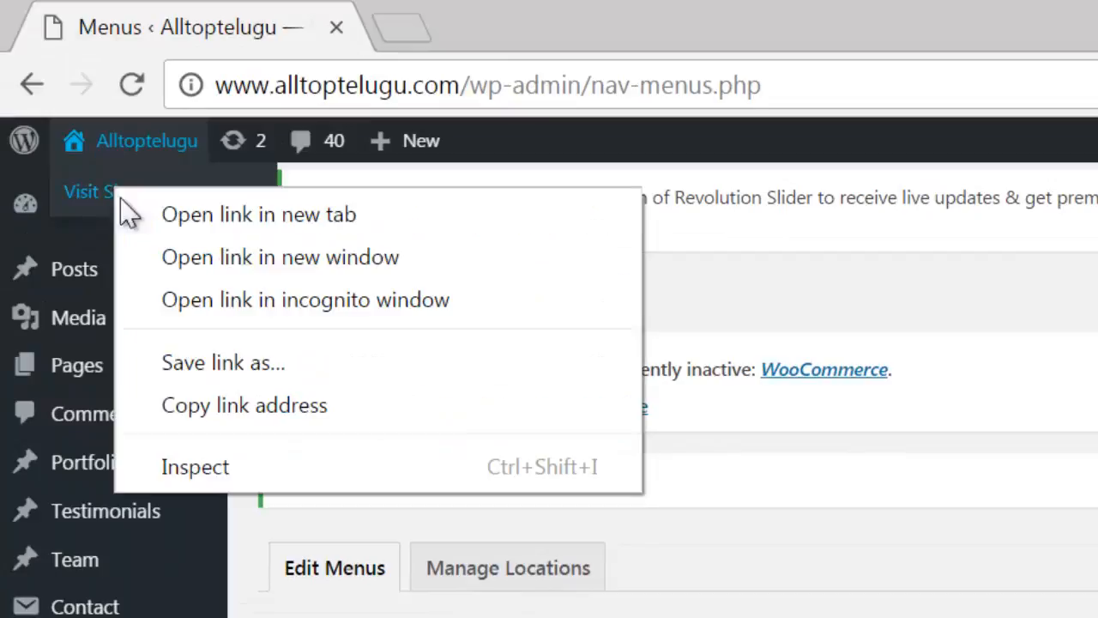
{"action": "left_click", "coordinate": [193, 215]}
{"action": "left_click", "coordinate": [444, 26]}
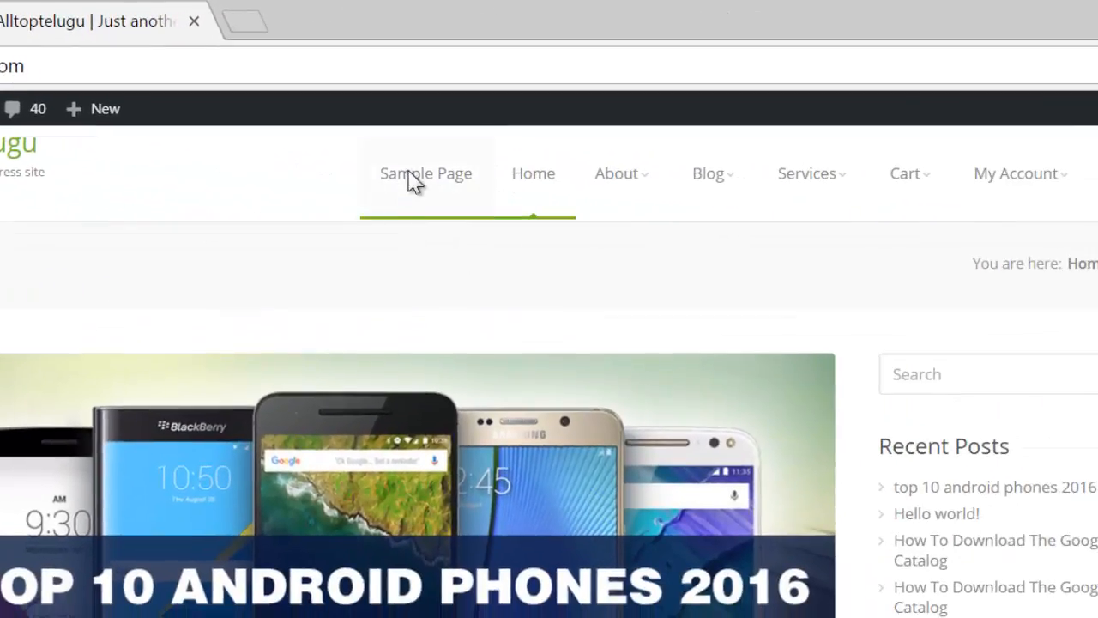
{"action": "left_click", "coordinate": [409, 180]}
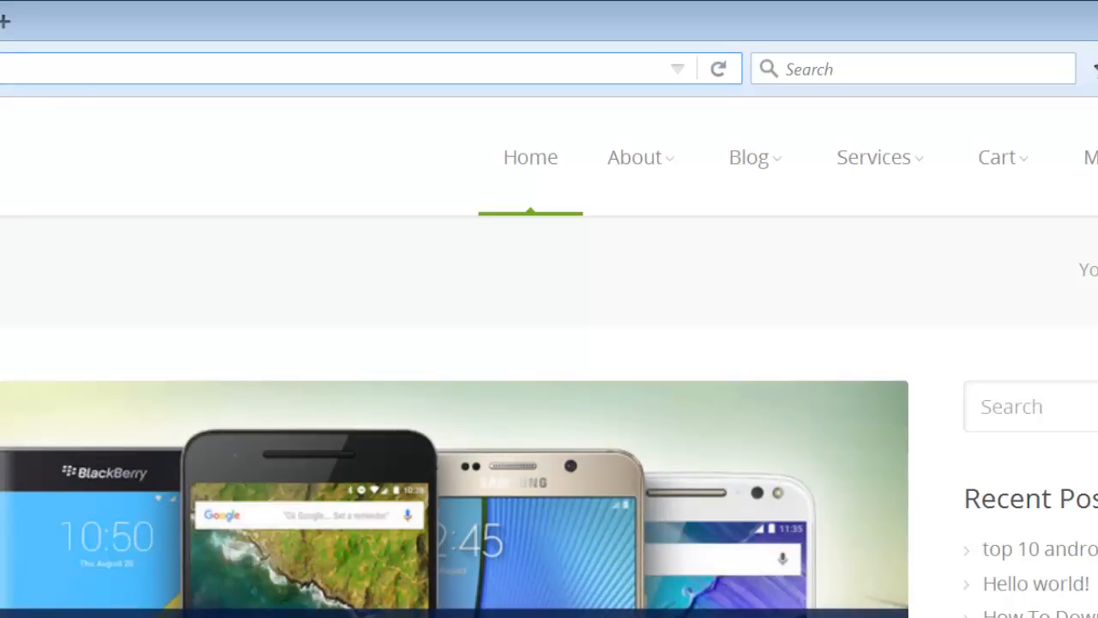
Step: Reload the site in Firefox, view its Sample Page and return to Home
{"action": "key", "text": "Return"}
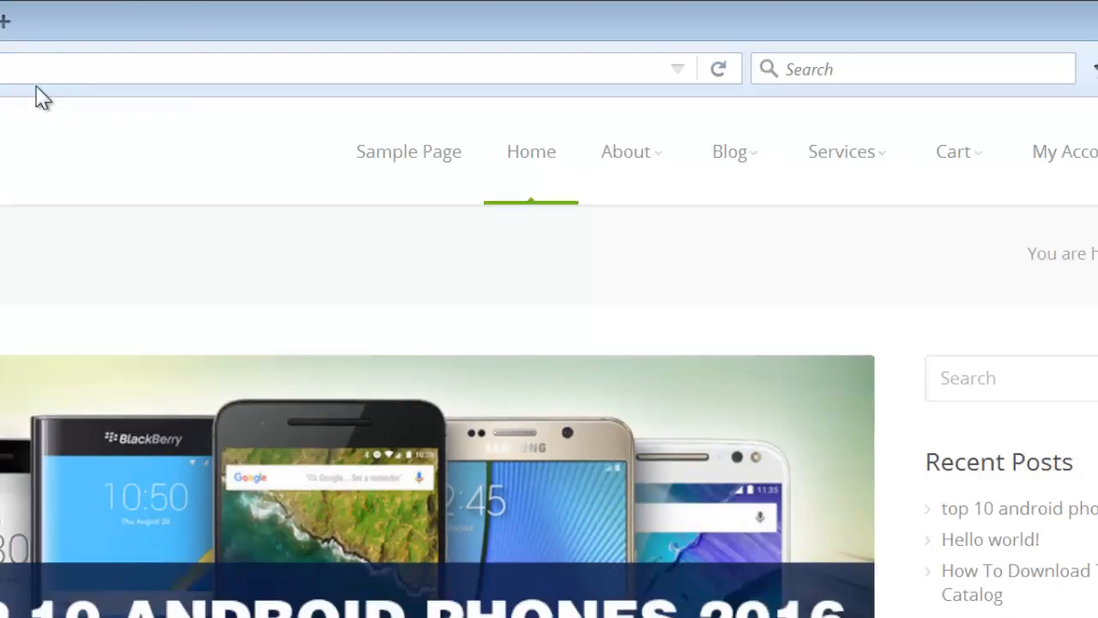
{"action": "scroll", "coordinate": [873, 605], "scroll_direction": "down", "scroll_amount": 5}
{"action": "scroll", "coordinate": [871, 602], "scroll_direction": "down", "scroll_amount": 5}
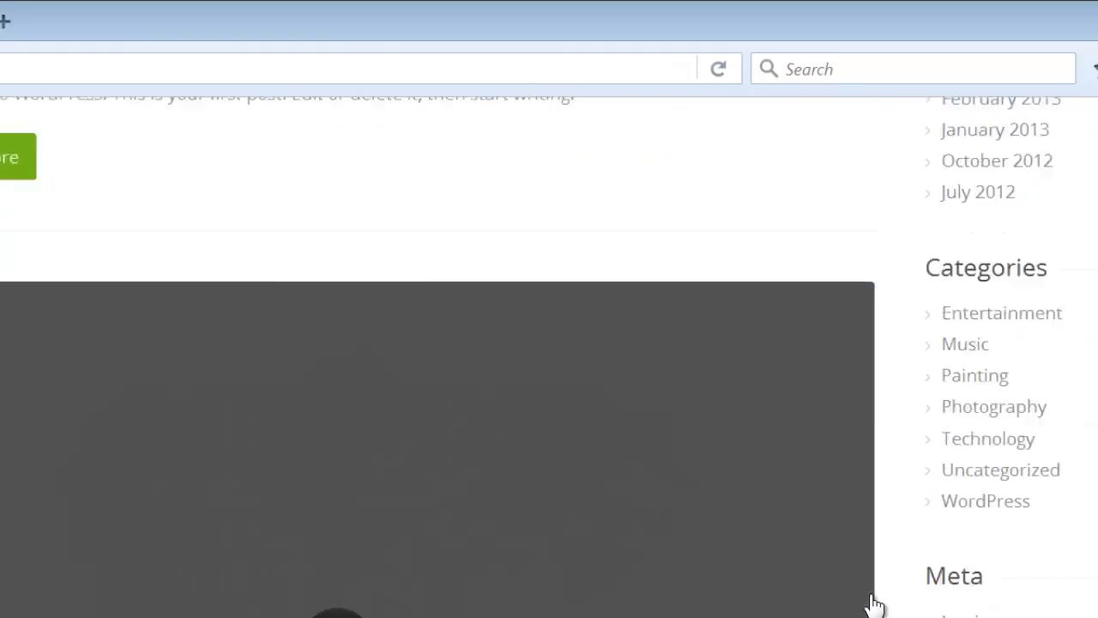
{"action": "scroll", "coordinate": [869, 600], "scroll_direction": "up", "scroll_amount": 15}
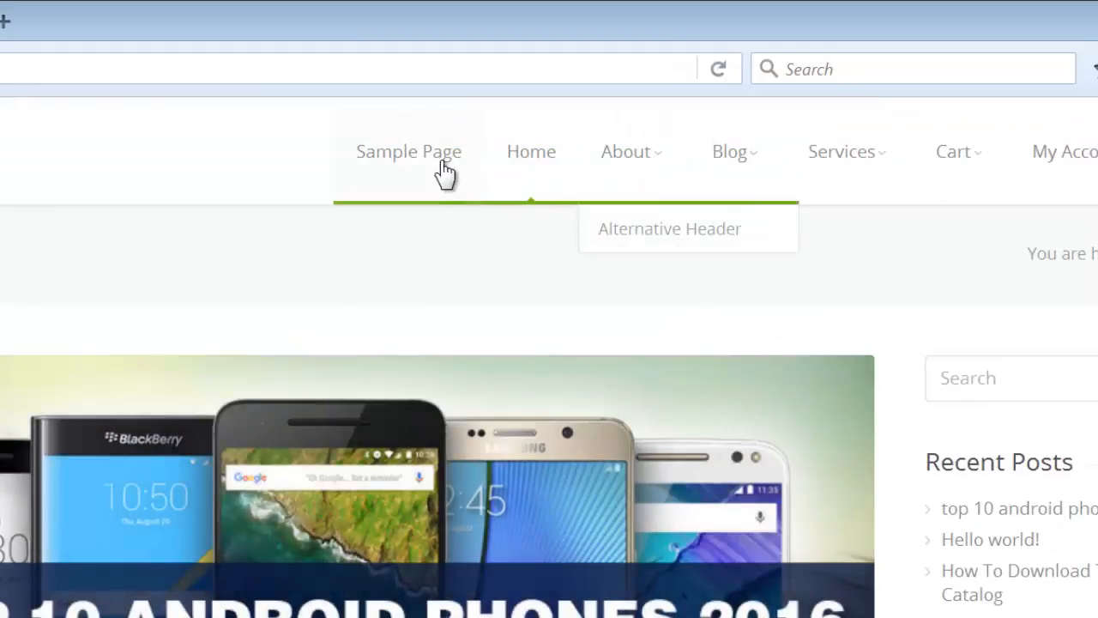
{"action": "left_click", "coordinate": [445, 172]}
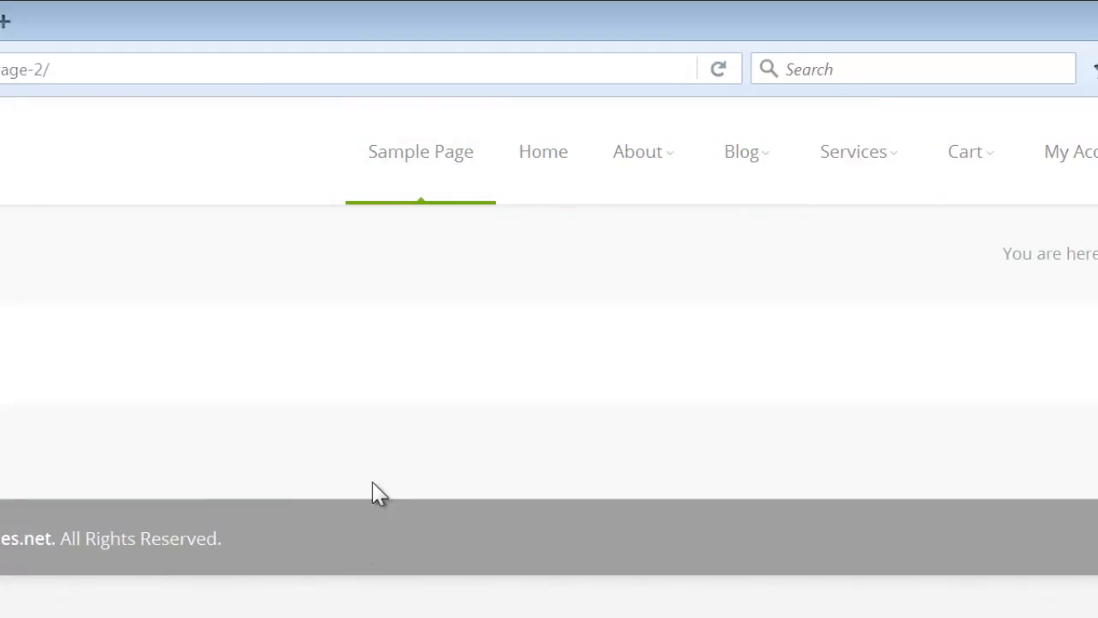
{"action": "left_click", "coordinate": [544, 167]}
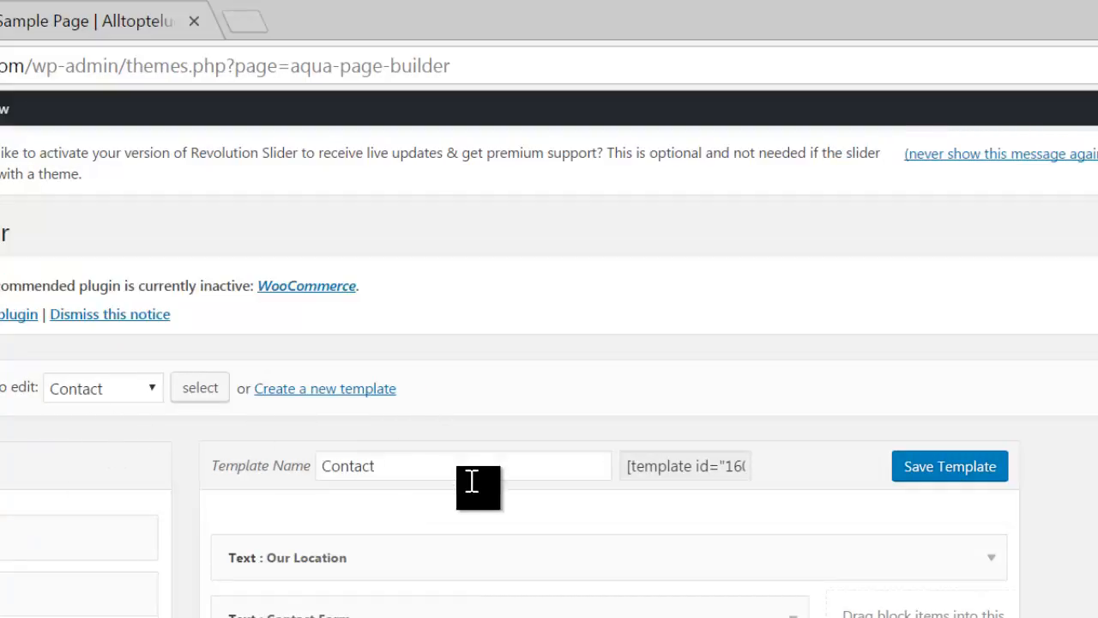
Step: Create a new Aqua Page Builder template named Smaple
{"action": "left_click", "coordinate": [326, 390]}
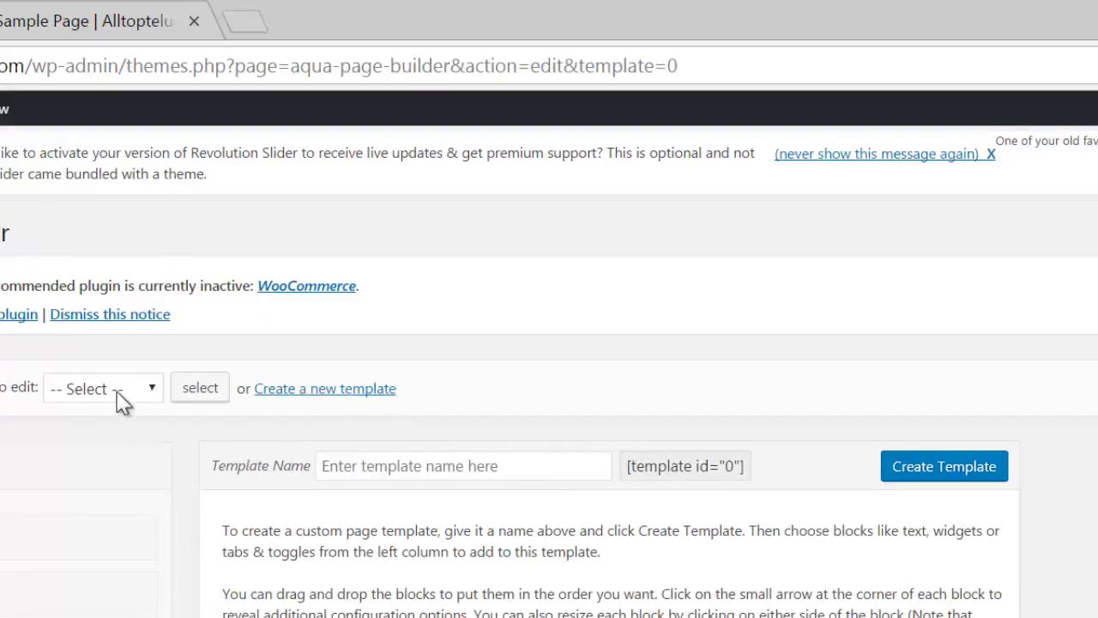
{"action": "left_click", "coordinate": [154, 397]}
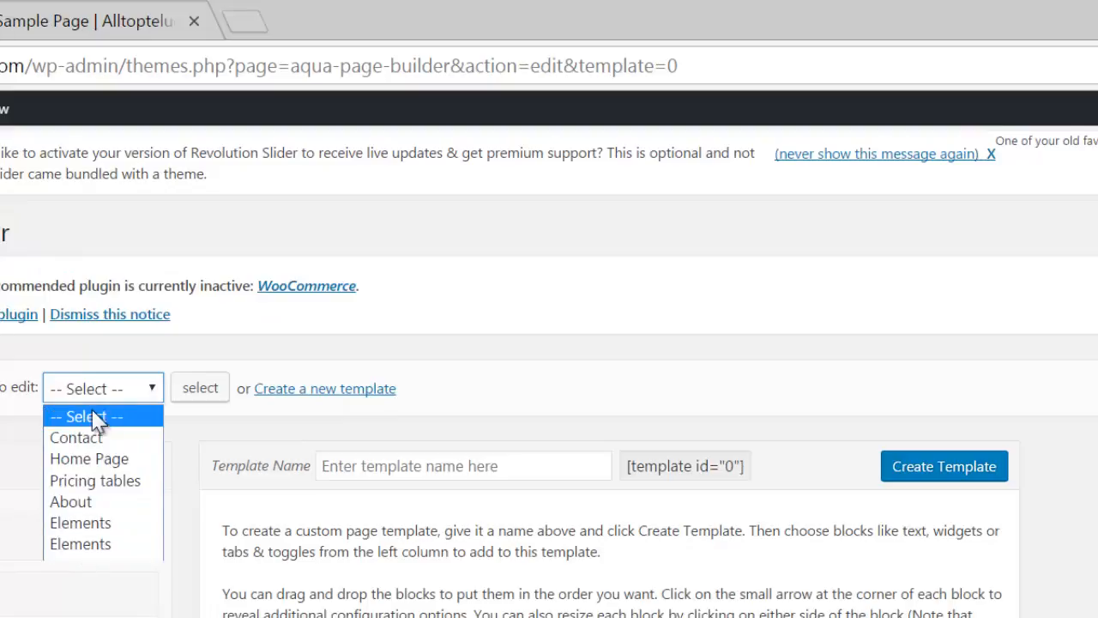
{"action": "left_click", "coordinate": [333, 463]}
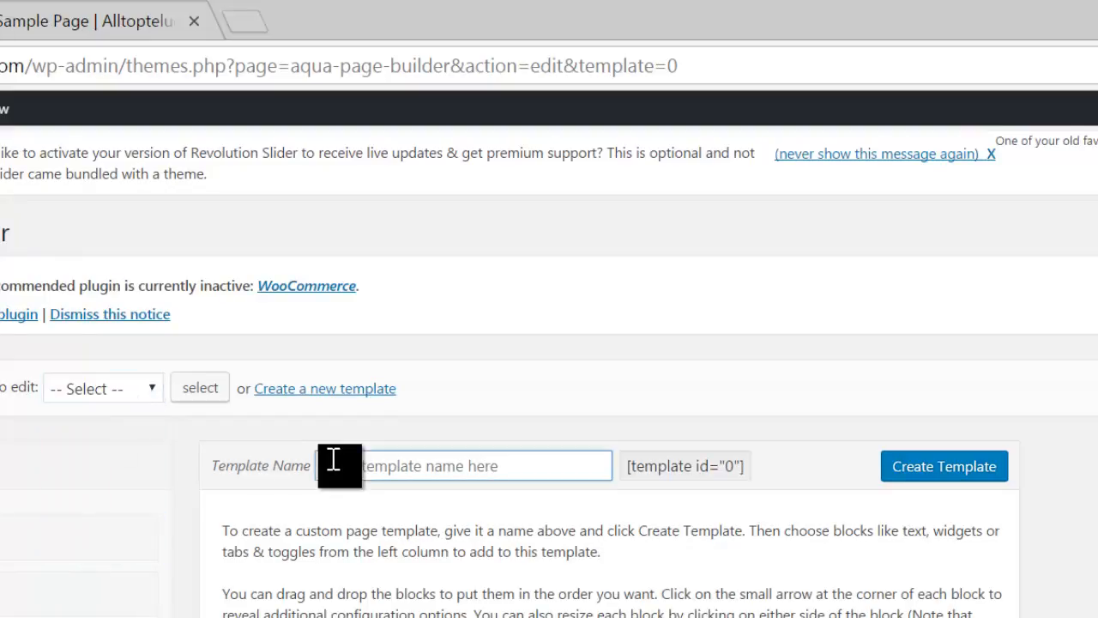
{"action": "type", "text": "h"}
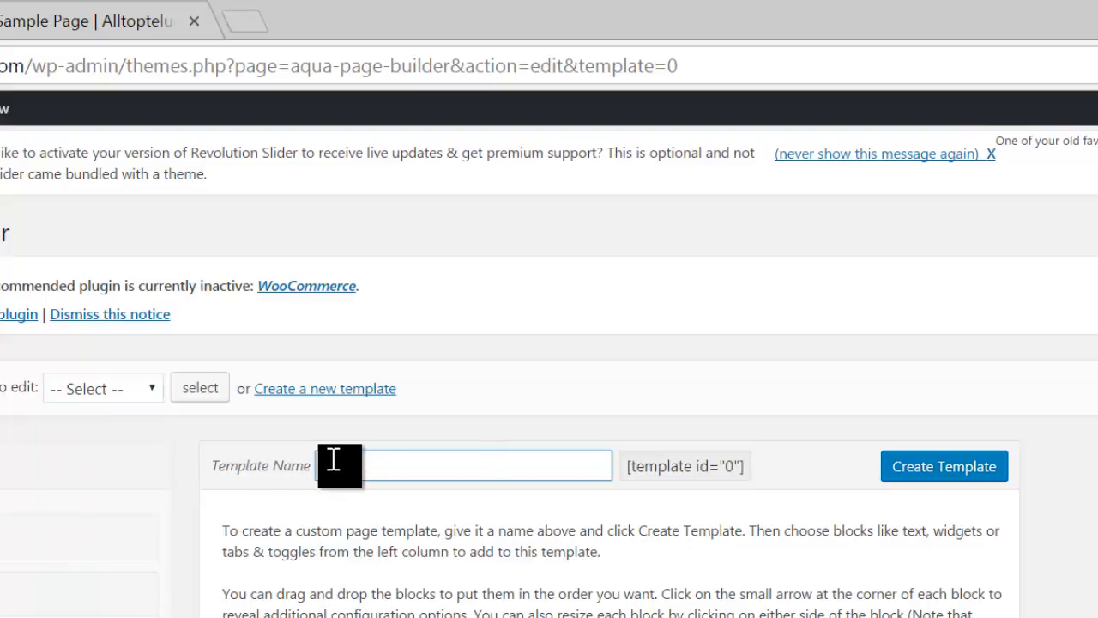
{"action": "left_click_drag", "start_coordinate": [388, 475], "coordinate": [299, 478]}
{"action": "type", "text": "Smaple"}
{"action": "left_click", "coordinate": [901, 477]}
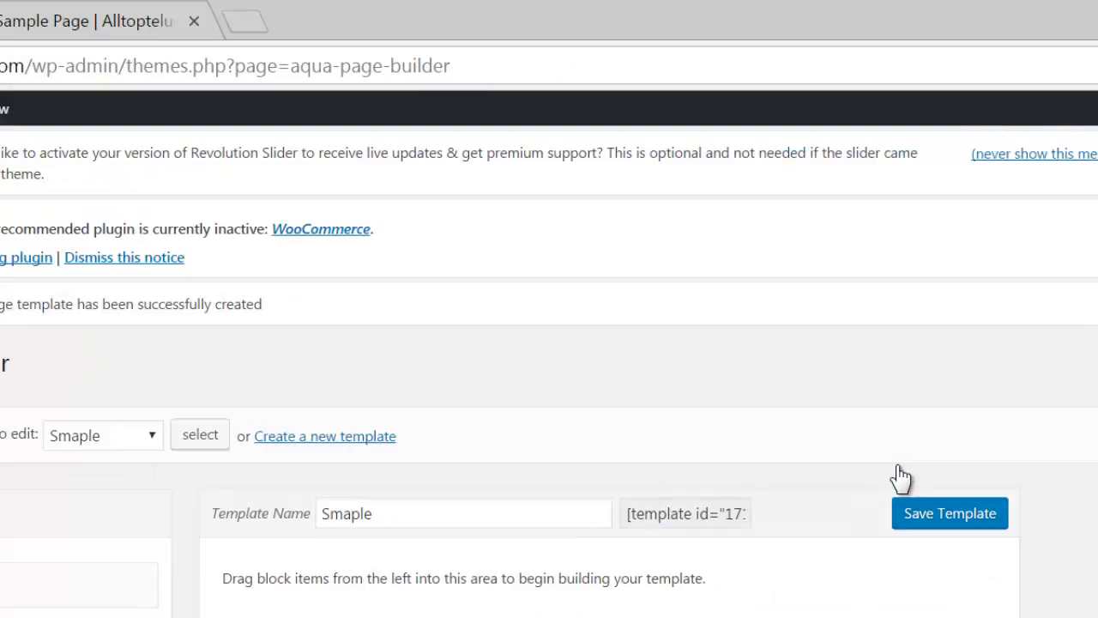
Step: Copy the Smaple template's shortcode and search the site's pages for "sample page"
{"action": "left_click", "coordinate": [689, 527]}
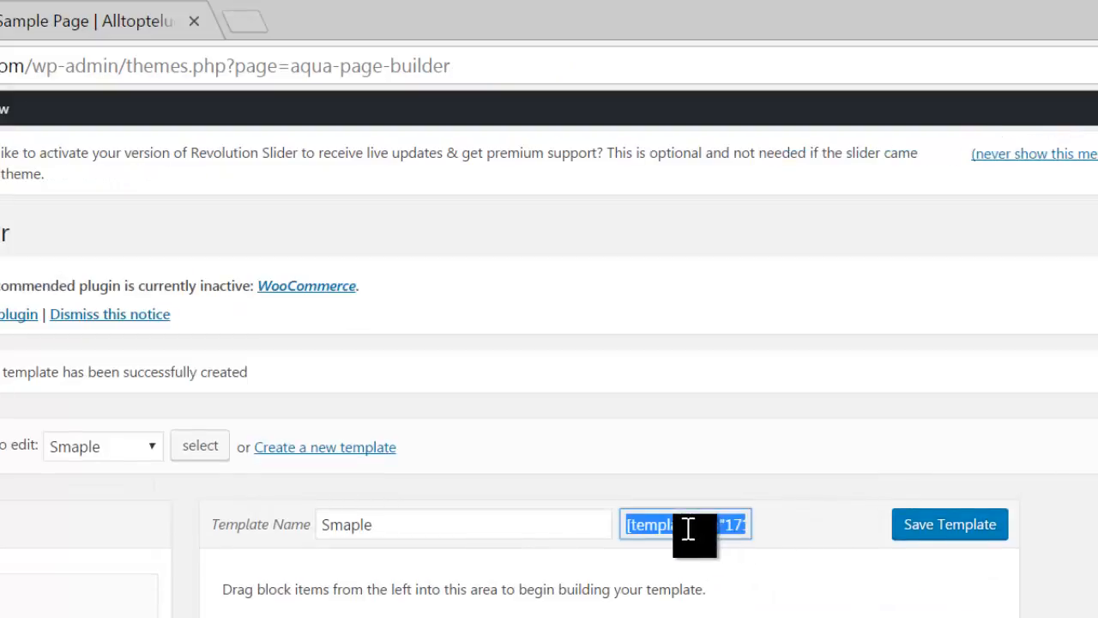
{"action": "left_click", "coordinate": [52, 26]}
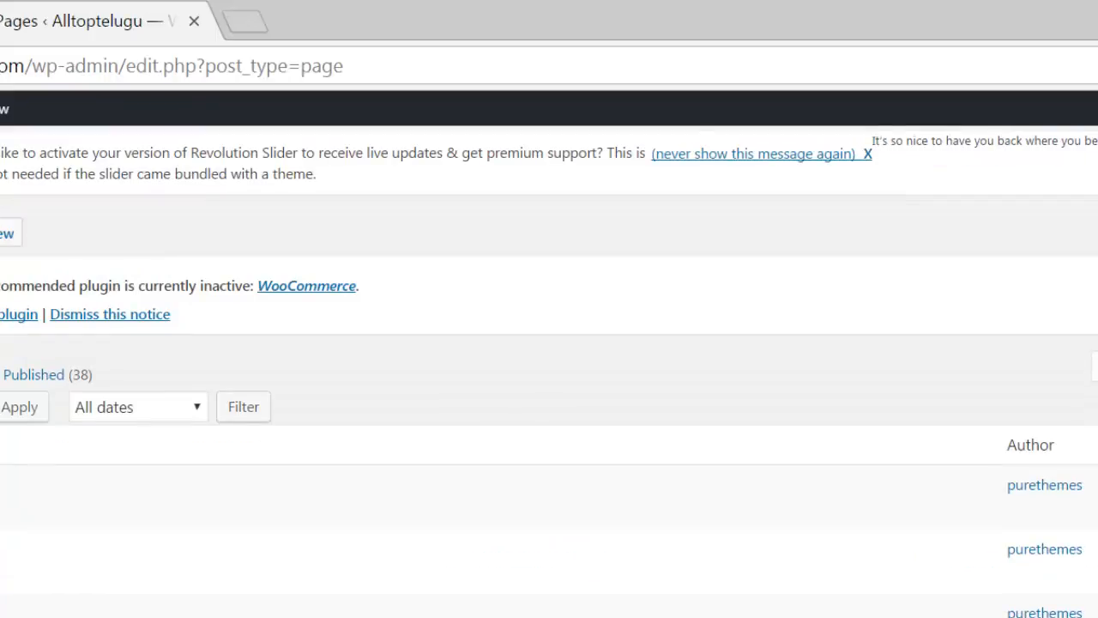
{"action": "scroll", "coordinate": [549, 369], "scroll_direction": "down", "scroll_amount": 5}
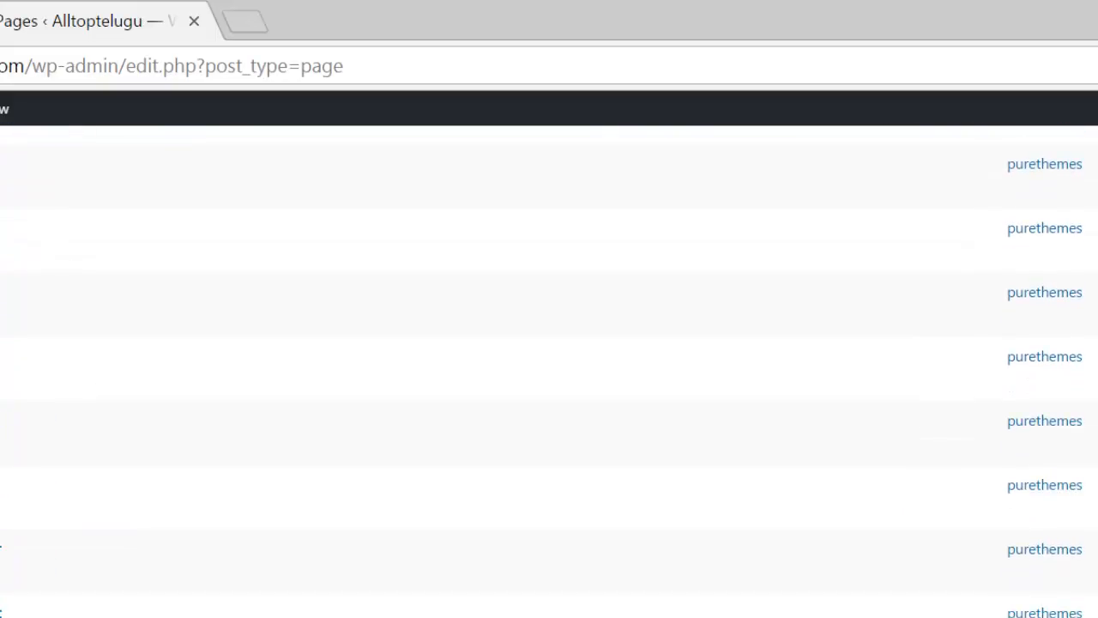
{"action": "scroll", "coordinate": [929, 370], "scroll_direction": "up", "scroll_amount": 4}
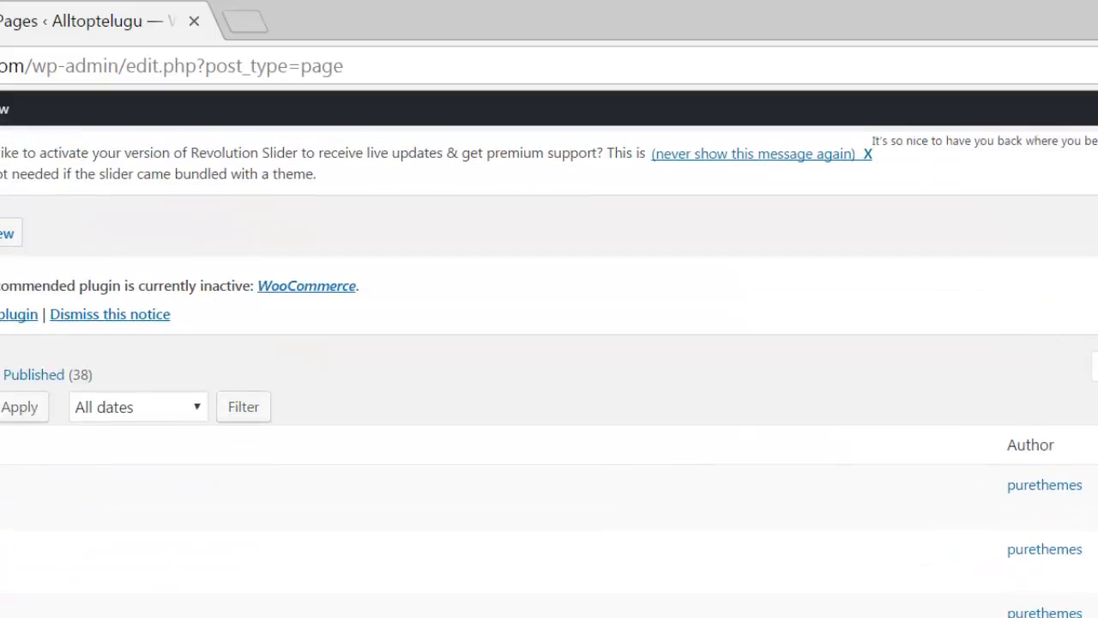
{"action": "left_click", "coordinate": [1094, 365]}
{"action": "key", "text": "Return"}
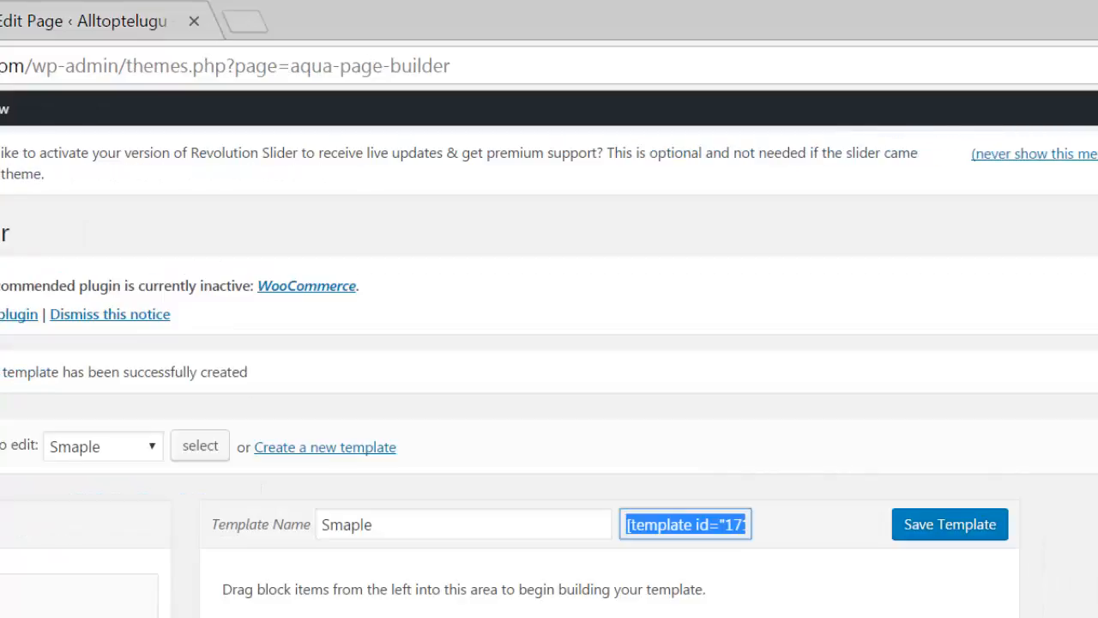
Step: In Firefox, open Sample Page from the live site's navigation and check its web address
{"action": "left_click", "coordinate": [88, 12]}
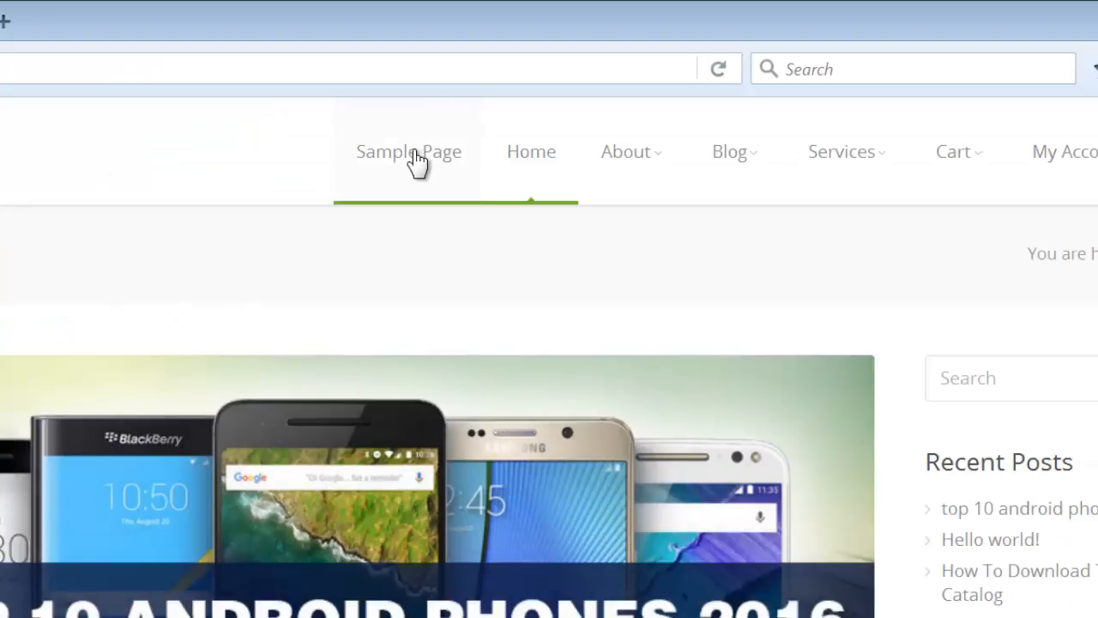
{"action": "left_click", "coordinate": [418, 161]}
{"action": "left_click", "coordinate": [51, 68]}
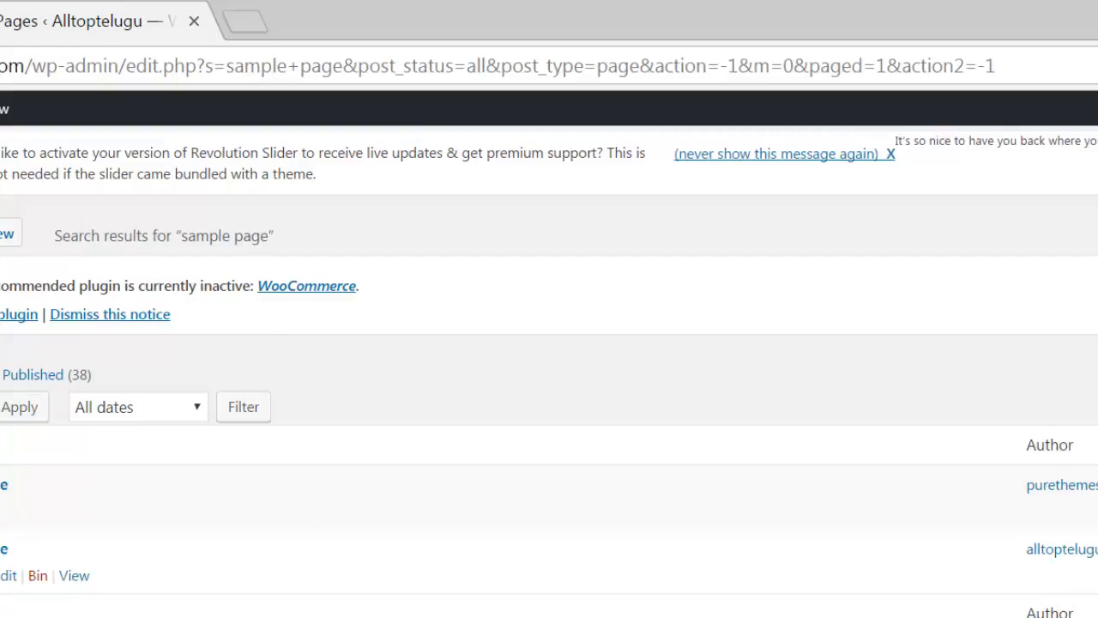
Step: In Chrome, edit the Sample Page with the sample-page-2 permalink, insert the shortcode [template id="1718"] and update the page
{"action": "left_click", "coordinate": [9, 575]}
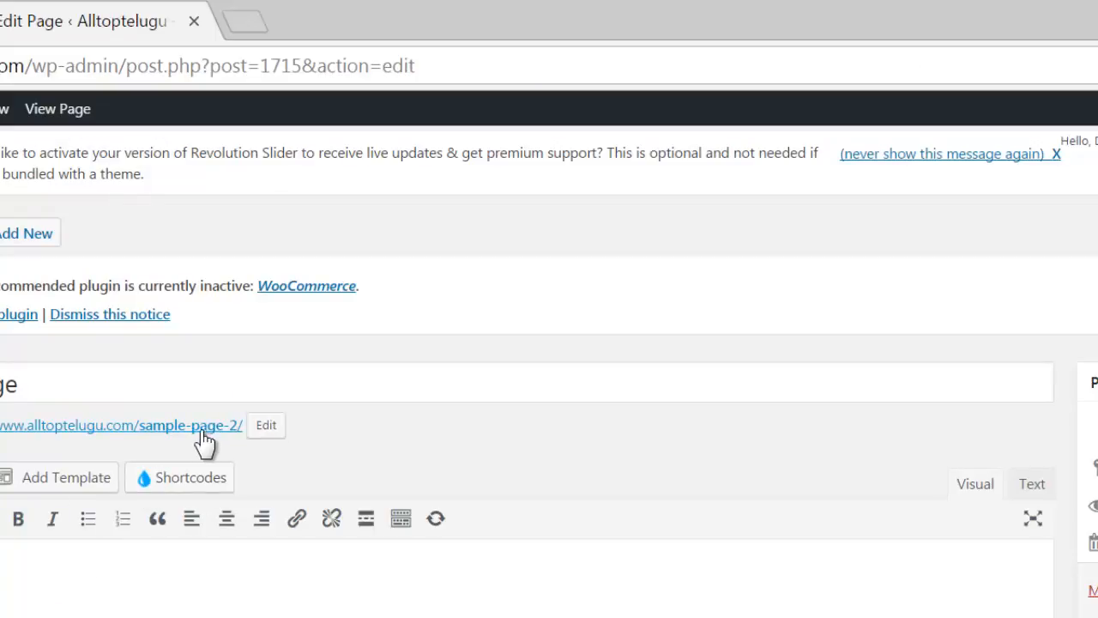
{"action": "left_click", "coordinate": [32, 566]}
{"action": "type", "text": "718\"]"}
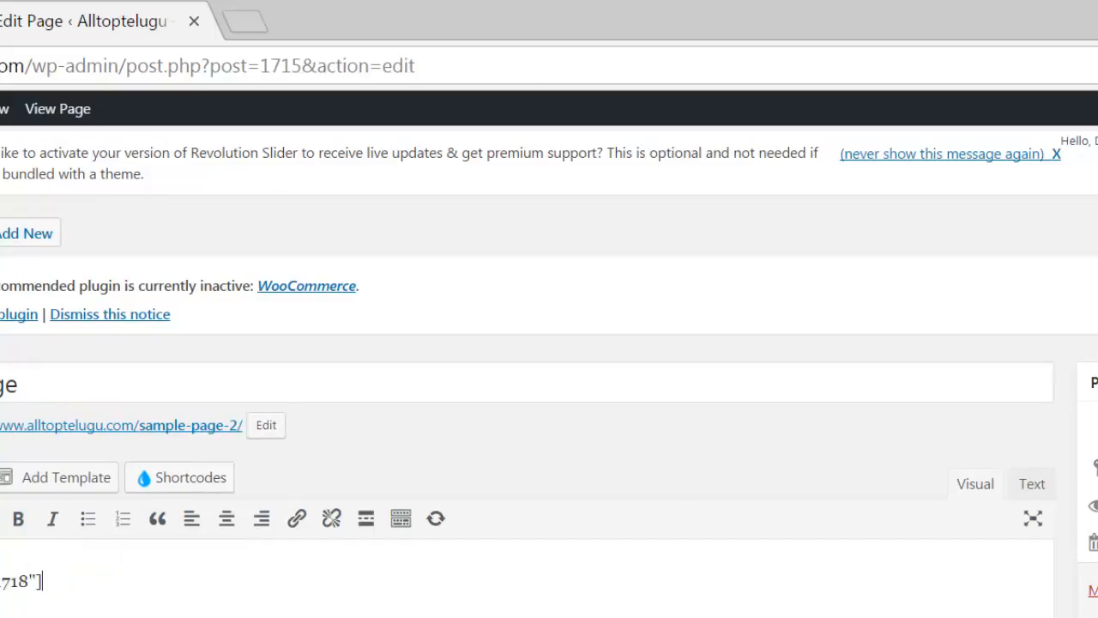
{"action": "left_click", "coordinate": [338, 590]}
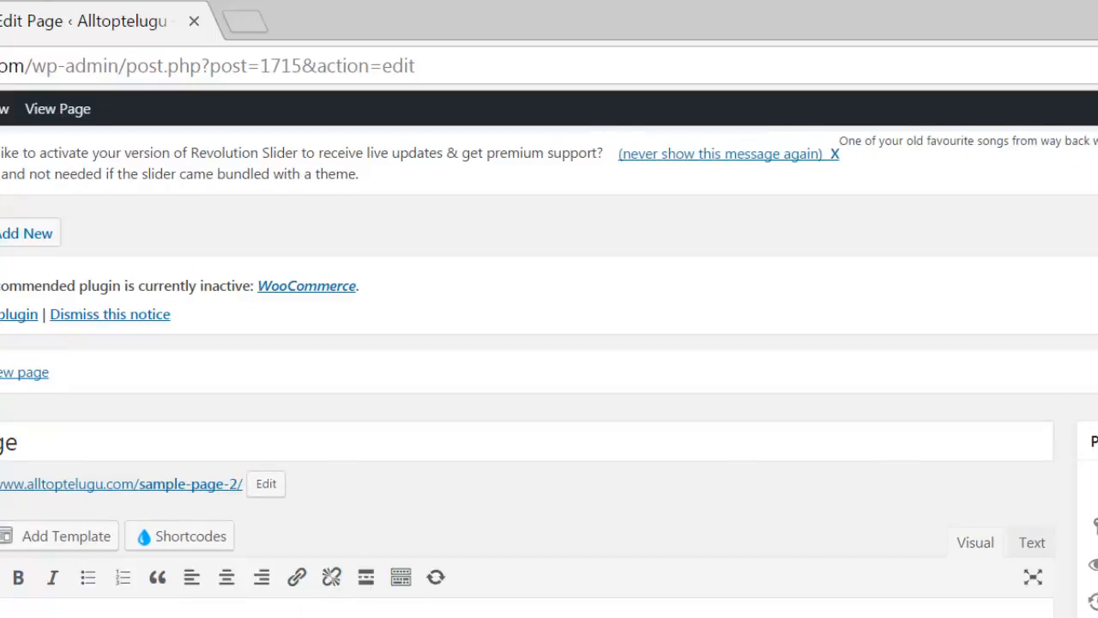
Step: Search the pages for "sample page" and move the Sample Page authored by purethemes to the Bin
{"action": "left_click", "coordinate": [183, 453]}
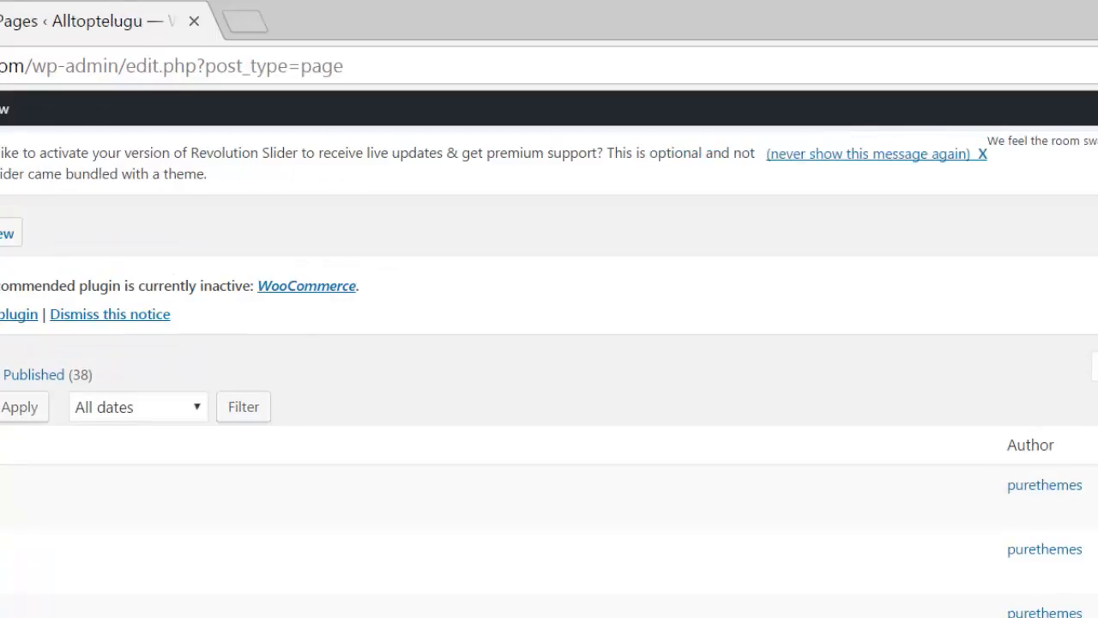
{"action": "left_click", "coordinate": [1095, 366]}
{"action": "key", "text": "Return"}
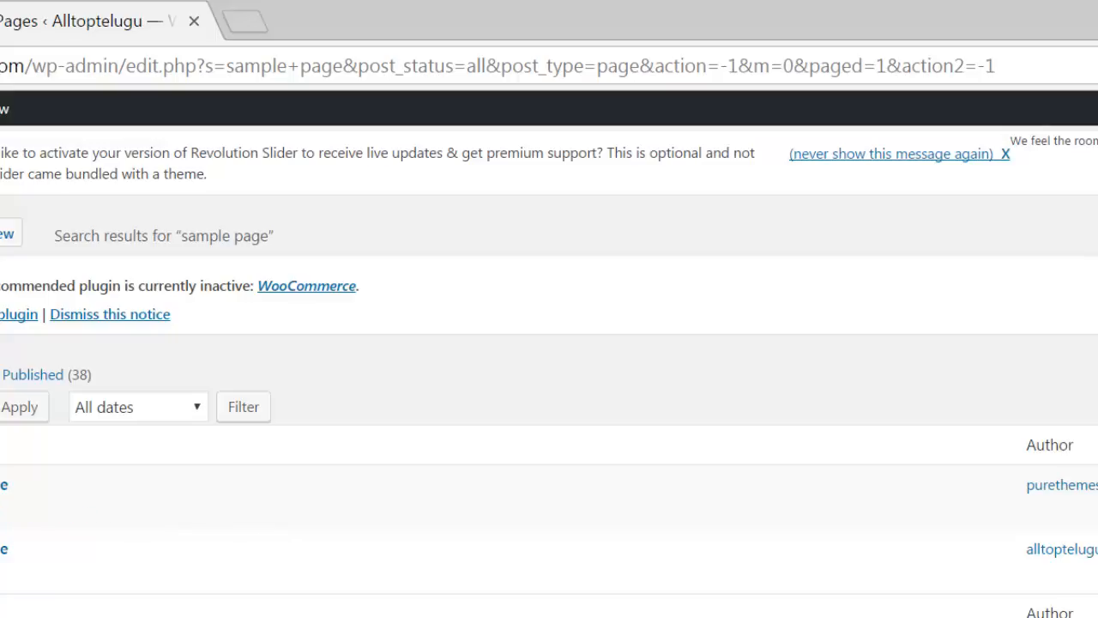
{"action": "left_click", "coordinate": [30, 417]}
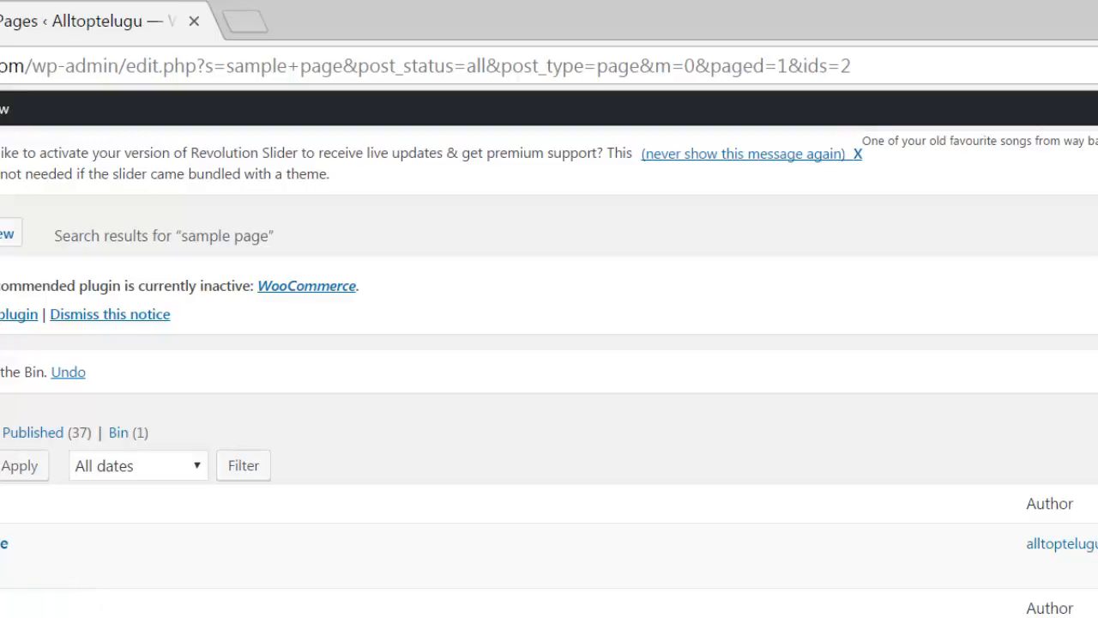
Step: In Firefox, reload the live Sample Page to check the inserted template
{"action": "mouse_move", "coordinate": [4, 551]}
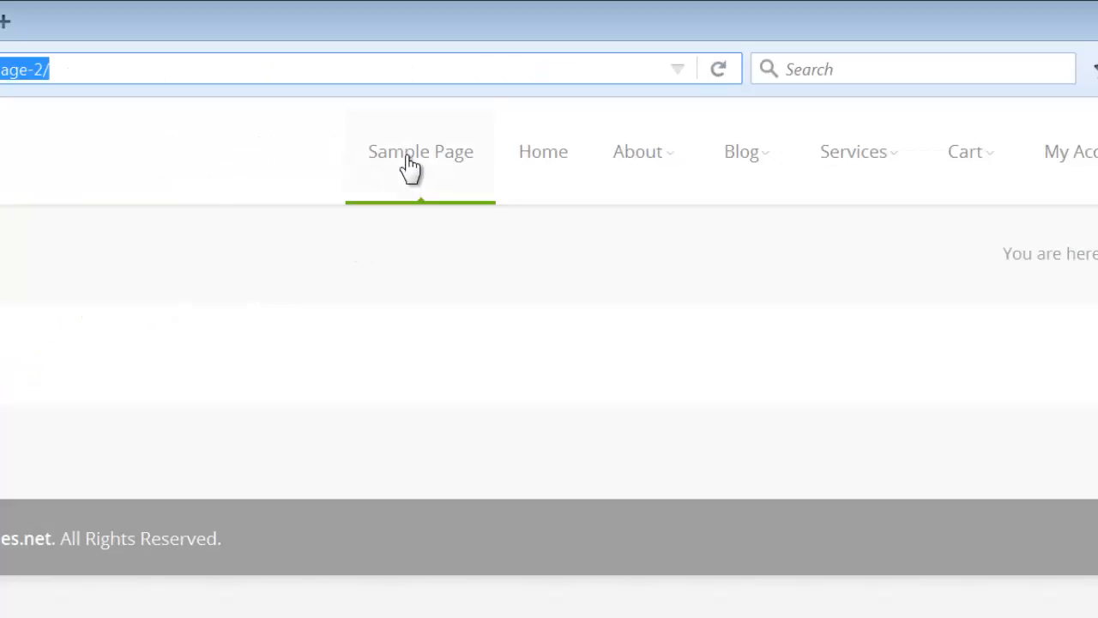
{"action": "left_click", "coordinate": [154, 337]}
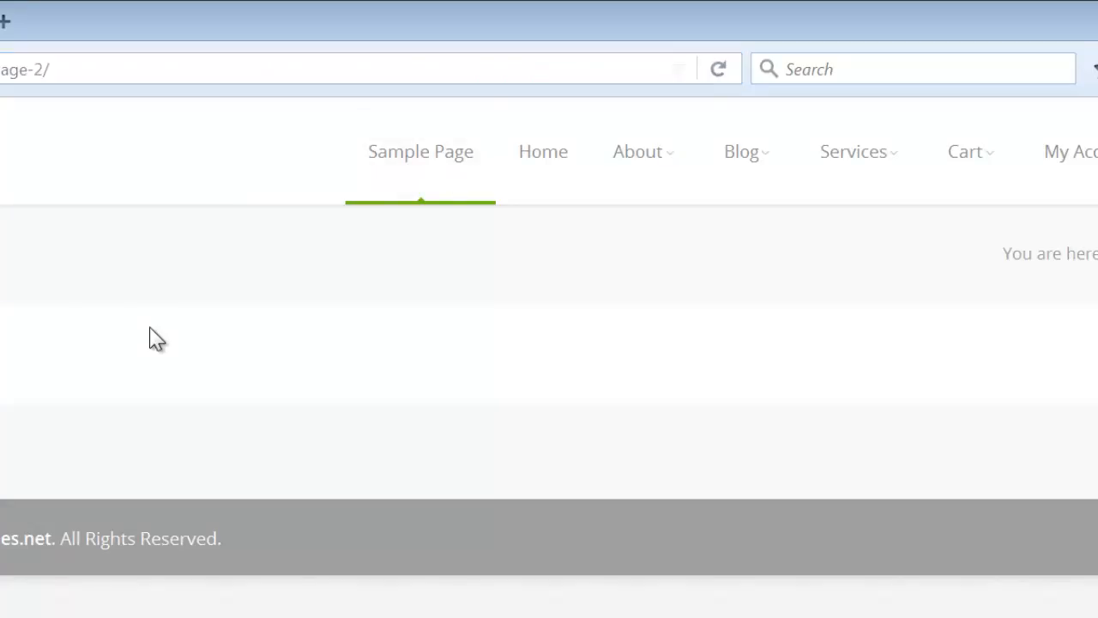
{"action": "key", "text": "F5"}
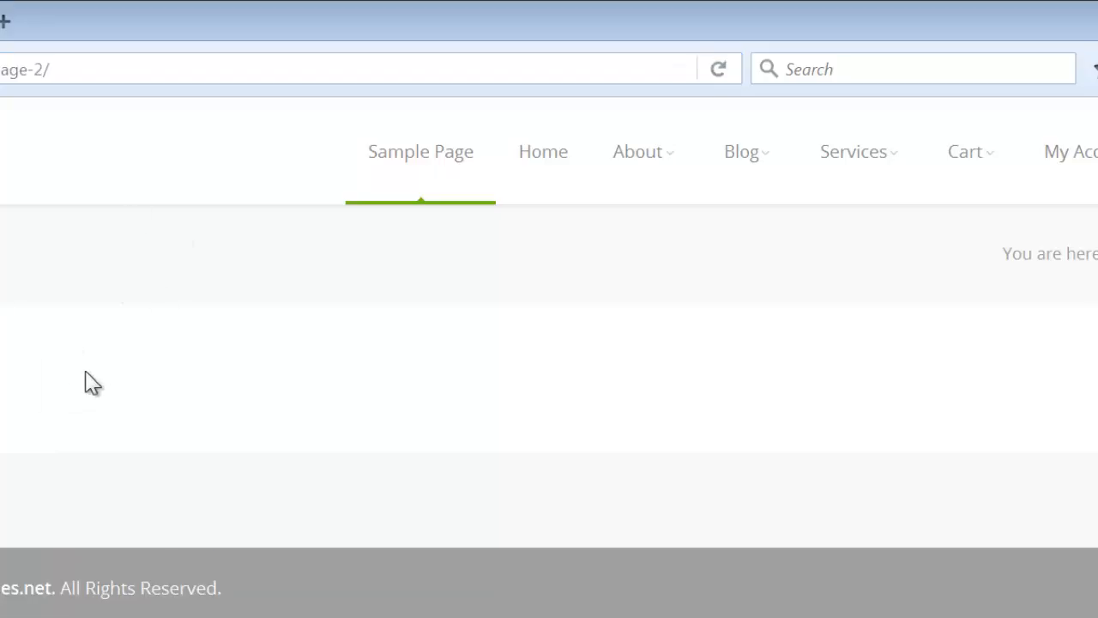
Step: In Chrome, add a Text block to the Smaple template, widen it to full width and save the template
{"action": "key", "text": "alt+Tab"}
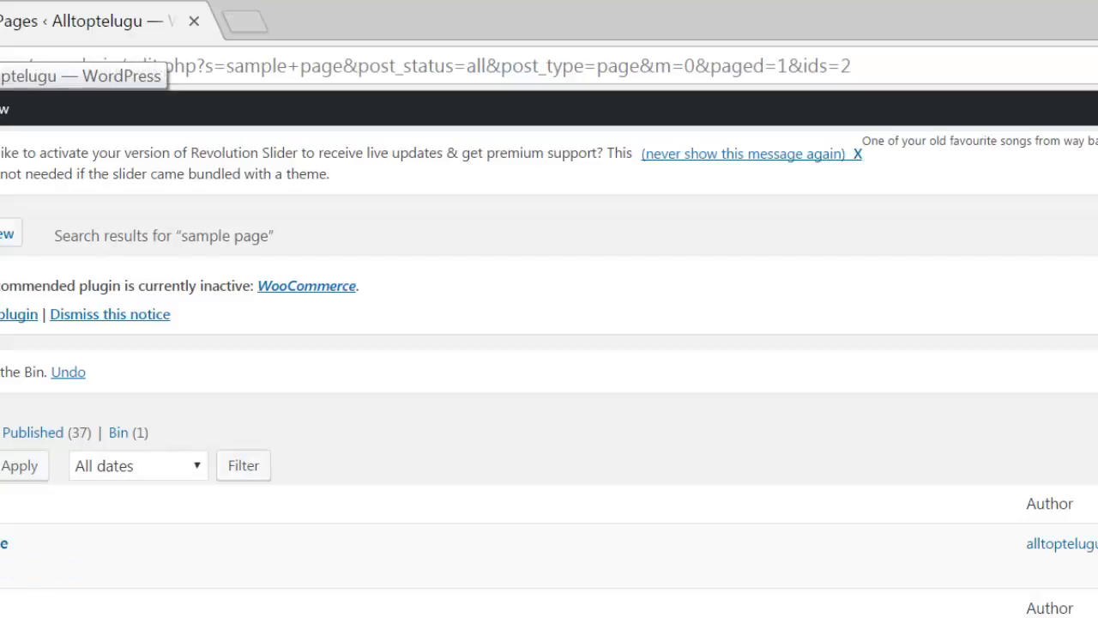
{"action": "left_click", "coordinate": [2, 20]}
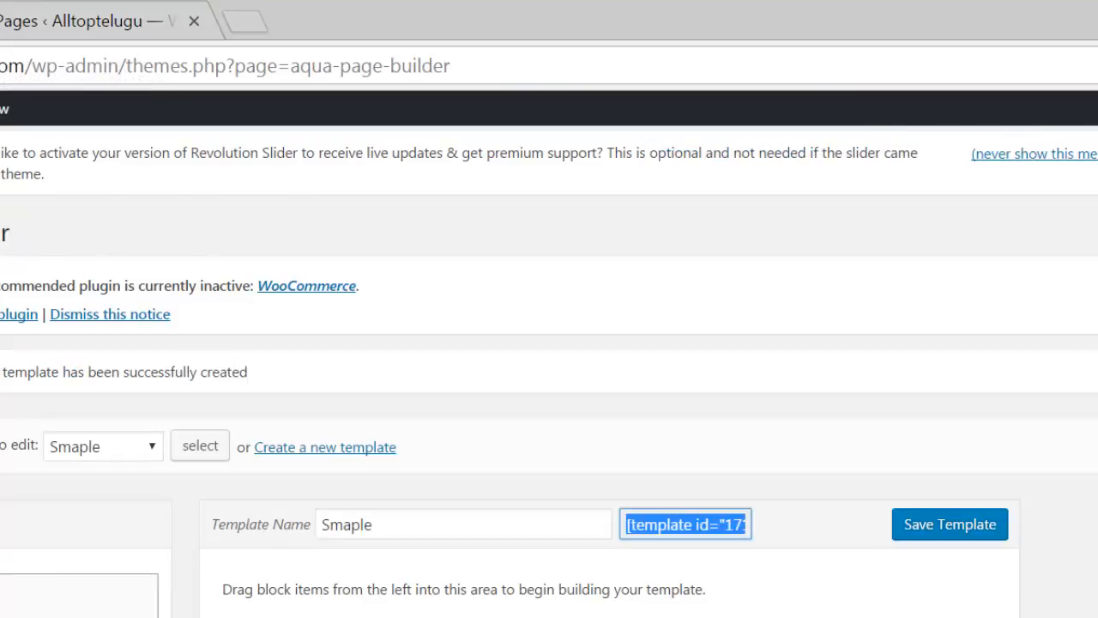
{"action": "left_click_drag", "start_coordinate": [3, 596], "coordinate": [302, 601]}
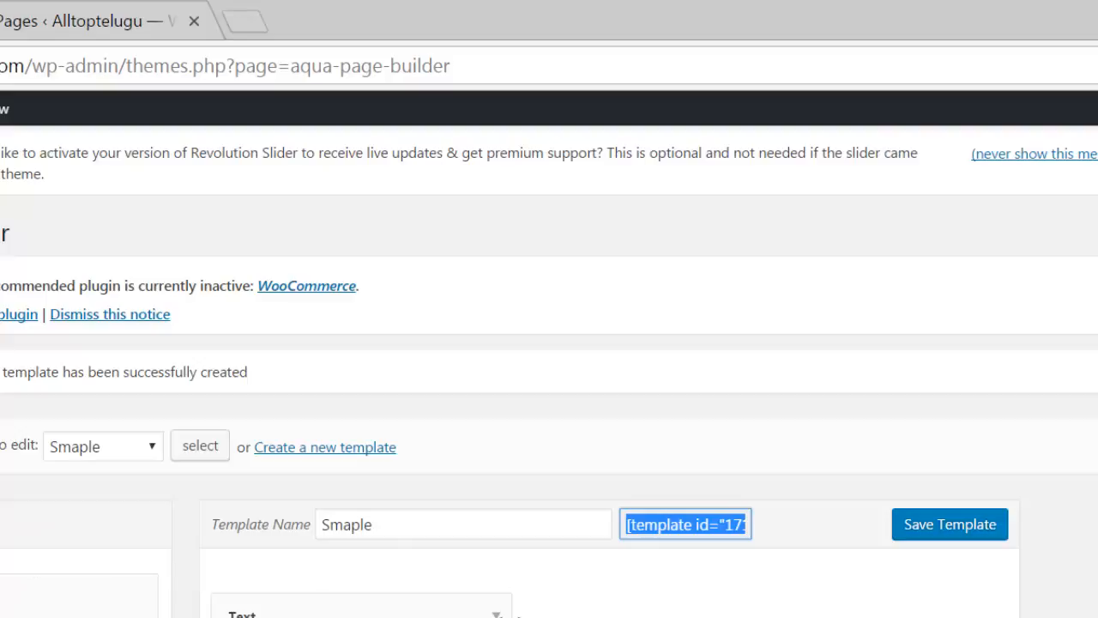
{"action": "left_click_drag", "start_coordinate": [511, 605], "coordinate": [1005, 600]}
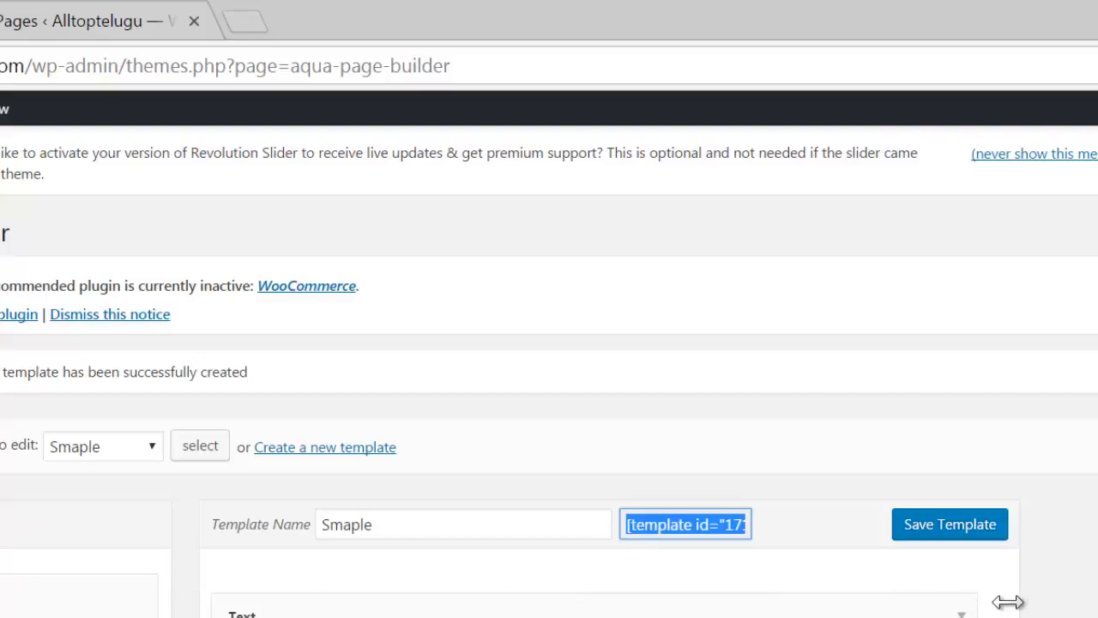
{"action": "left_click", "coordinate": [987, 538]}
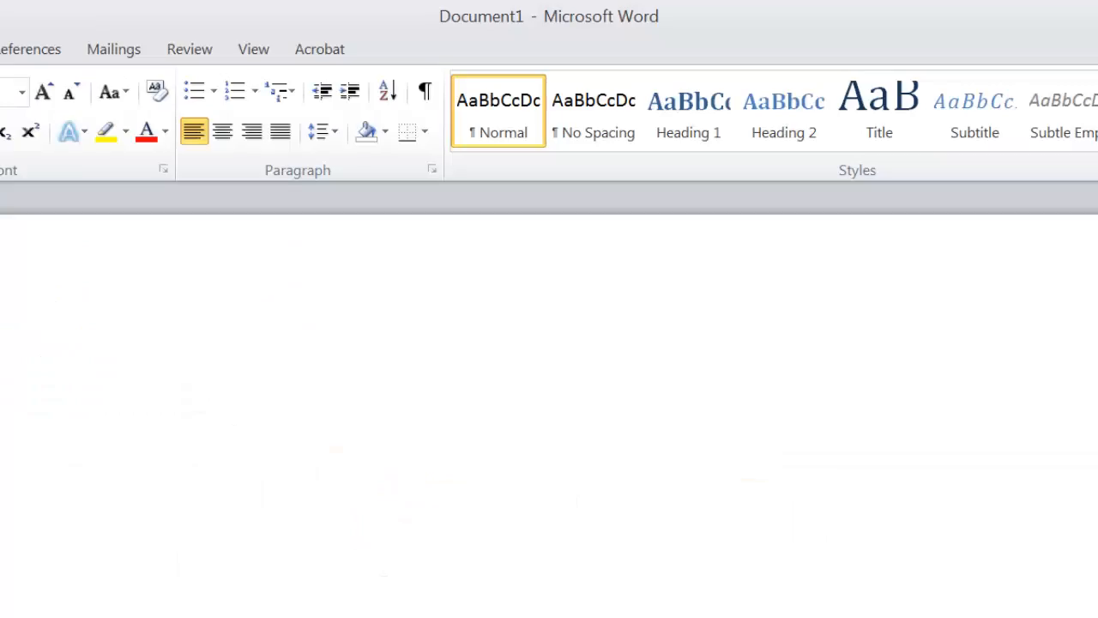
Step: In Microsoft Word, generate placeholder paragraphs with =rand(2,3) and select all the text for copying
{"action": "type", "text": "=rand(2,4"}
{"action": "key", "text": "BackSpace"}
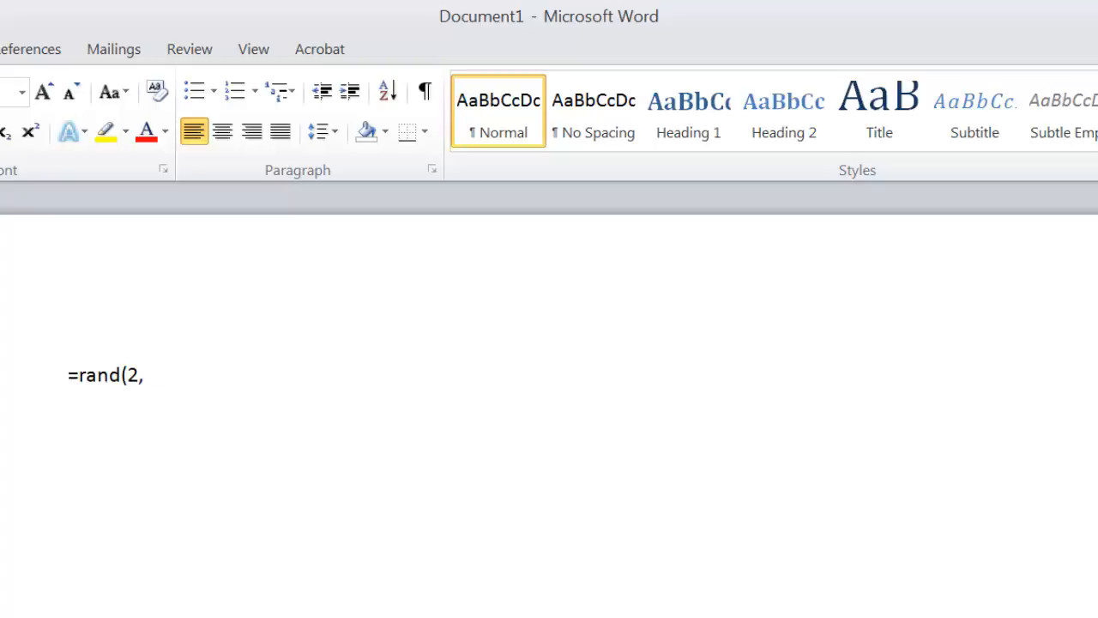
{"action": "type", "text": "3)"}
{"action": "key", "text": "Return"}
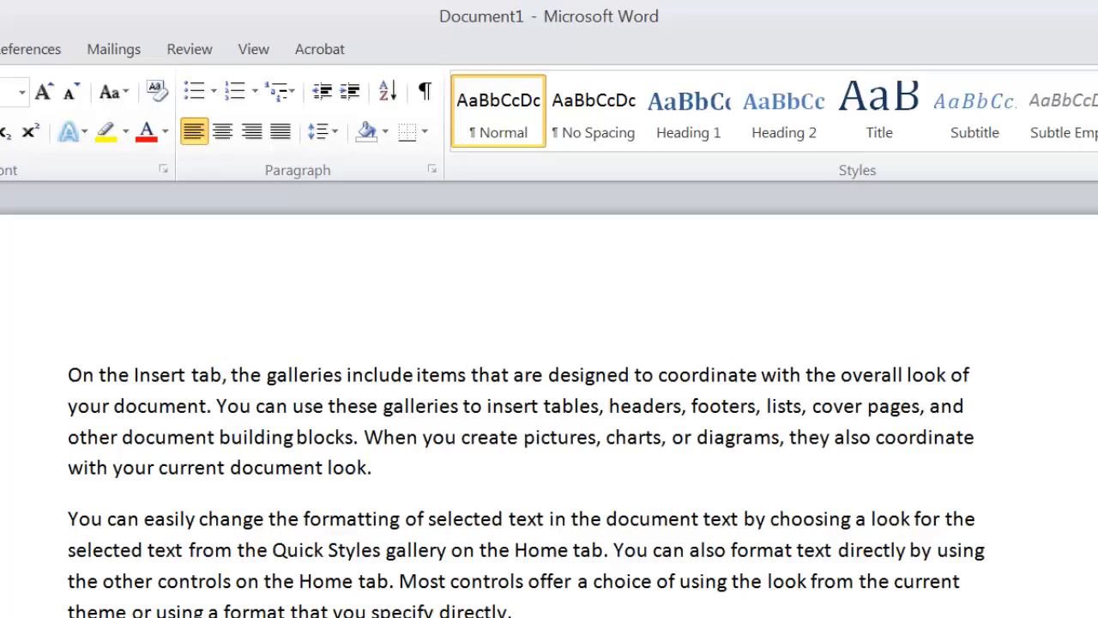
{"action": "key", "text": "ctrl+a"}
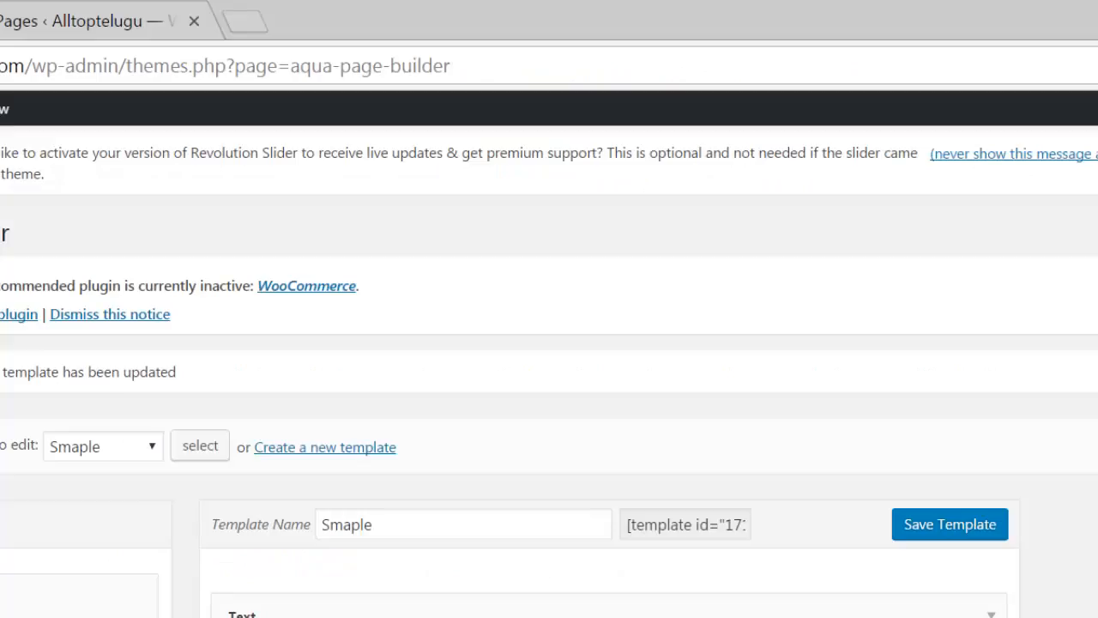
Step: In Chrome, enlarge the Text block's content box and insert the blog's name, ending in "Telugu Blog", before the first sentence
{"action": "scroll", "coordinate": [943, 576], "scroll_direction": "down", "scroll_amount": 5}
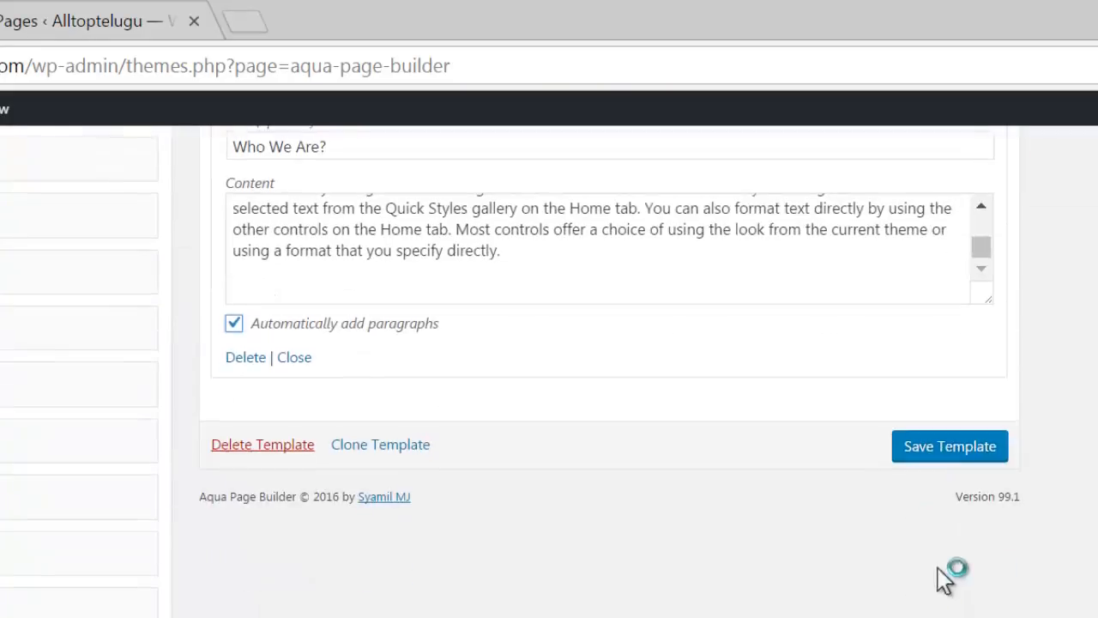
{"action": "left_click_drag", "start_coordinate": [995, 308], "coordinate": [993, 613]}
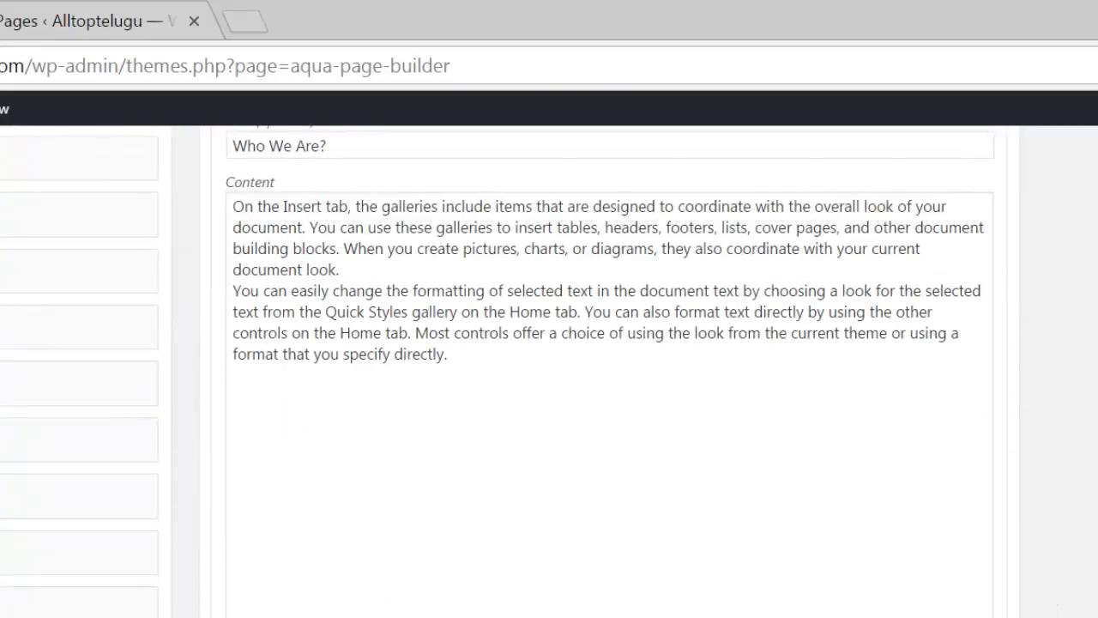
{"action": "scroll", "coordinate": [503, 522], "scroll_direction": "up", "scroll_amount": 5}
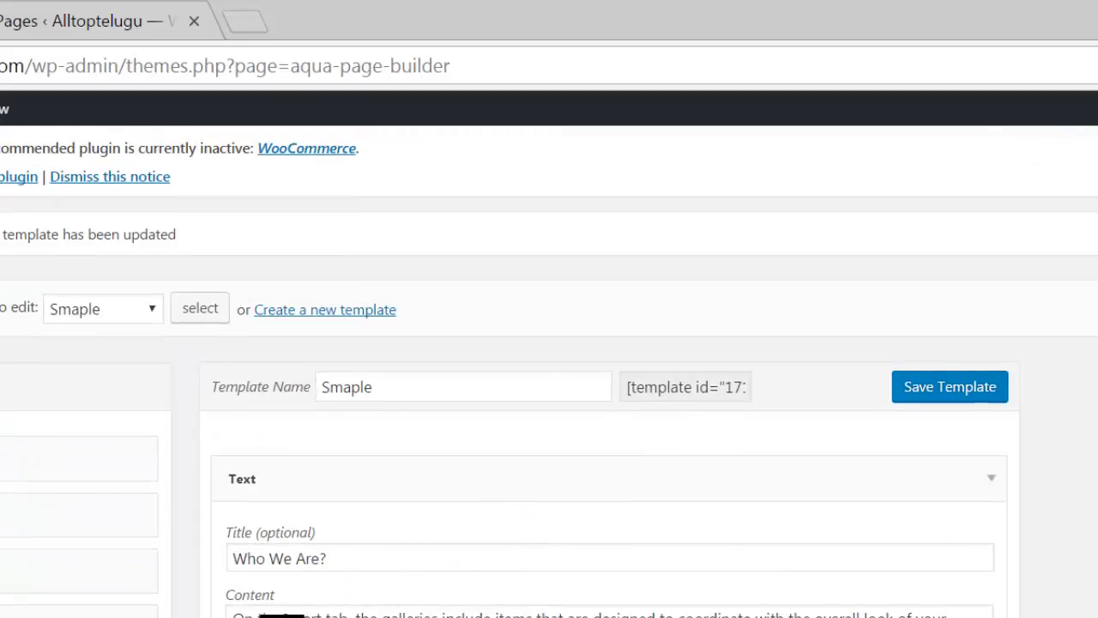
{"action": "left_click", "coordinate": [240, 614]}
{"action": "type", "text": "Mention"}
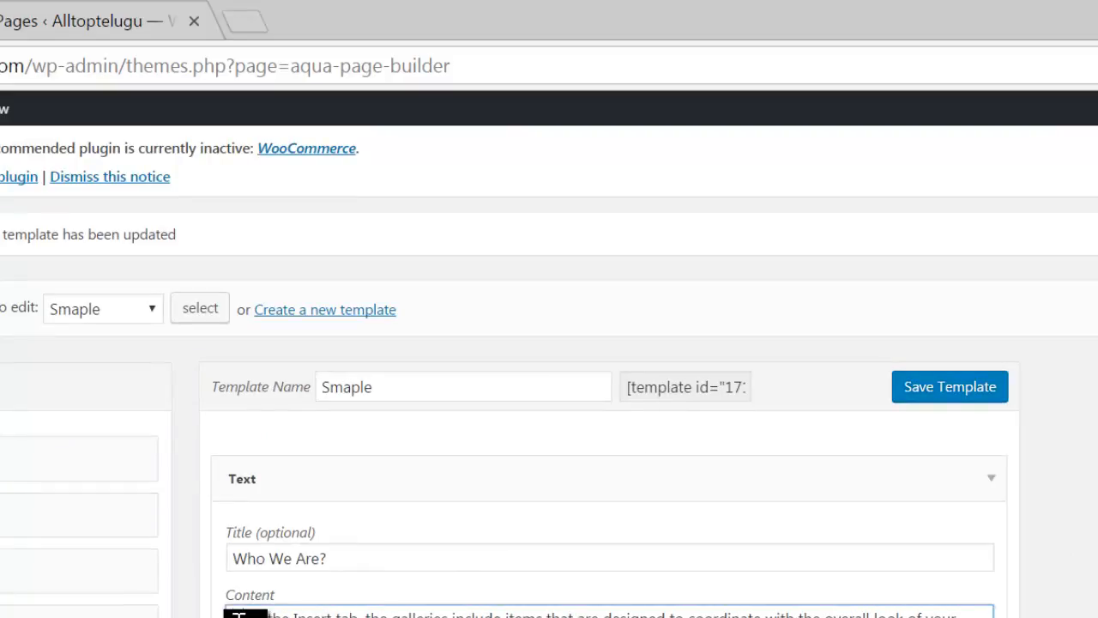
{"action": "type", "text": " Telugu"}
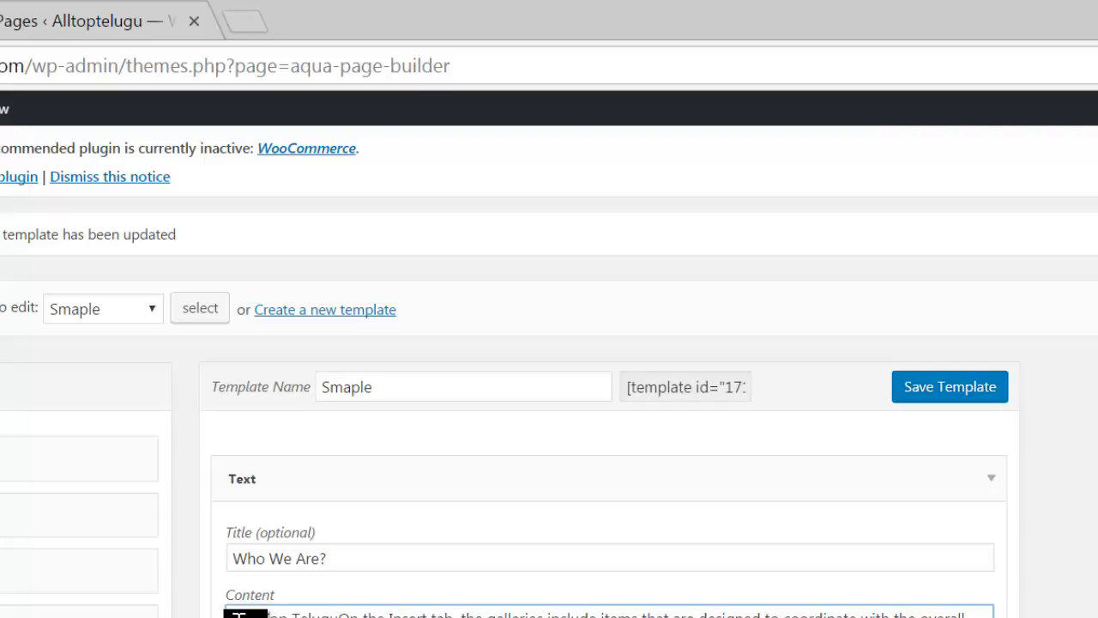
{"action": "type", "text": " Blog "}
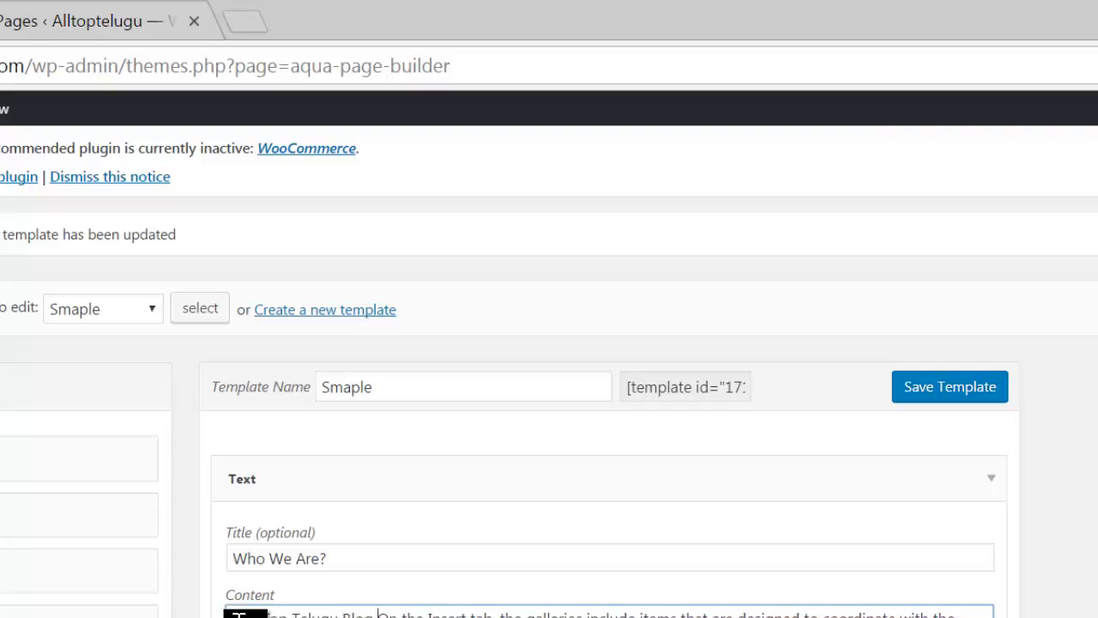
Step: Wrap the blog name "ALL Top Telugu Blog" at the start of the content in <strong> and </strong> tags
{"action": "type", "text": "</strong"}
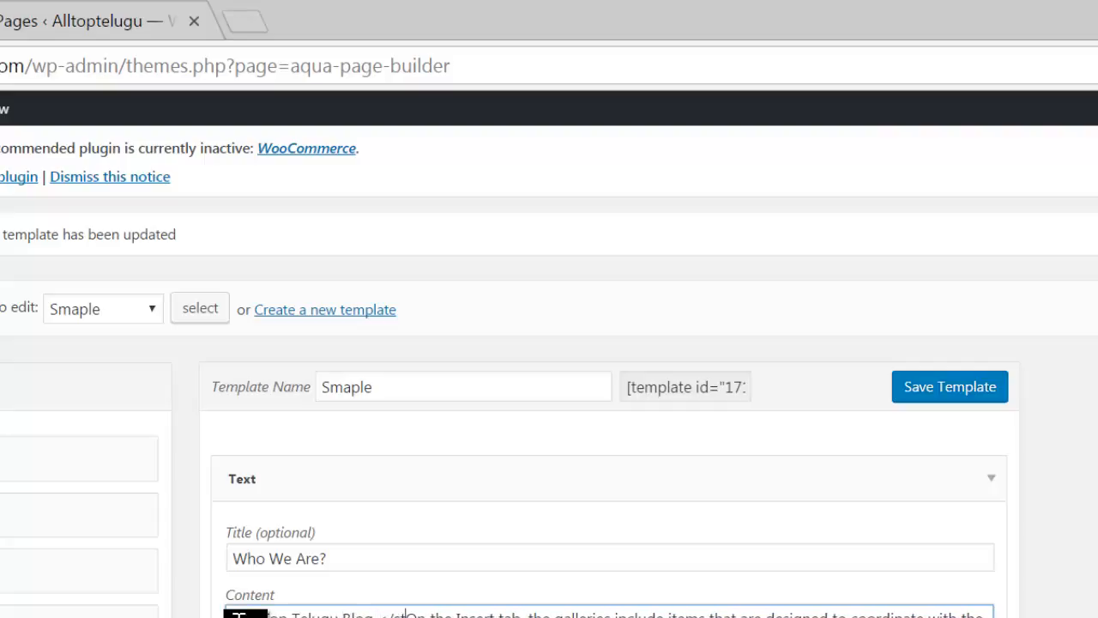
{"action": "type", "text": "> "}
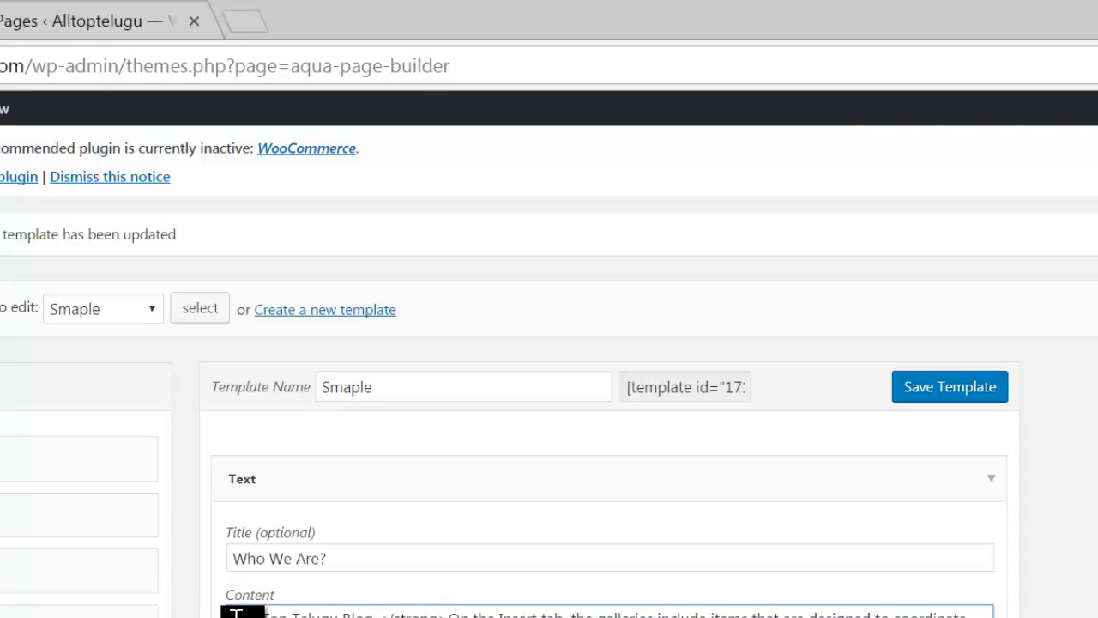
{"action": "type", "text": "<st"}
{"action": "key", "text": "BackSpace"}
{"action": "key", "text": "BackSpace"}
{"action": "key", "text": "BackSpace"}
{"action": "type", "text": "</strong"}
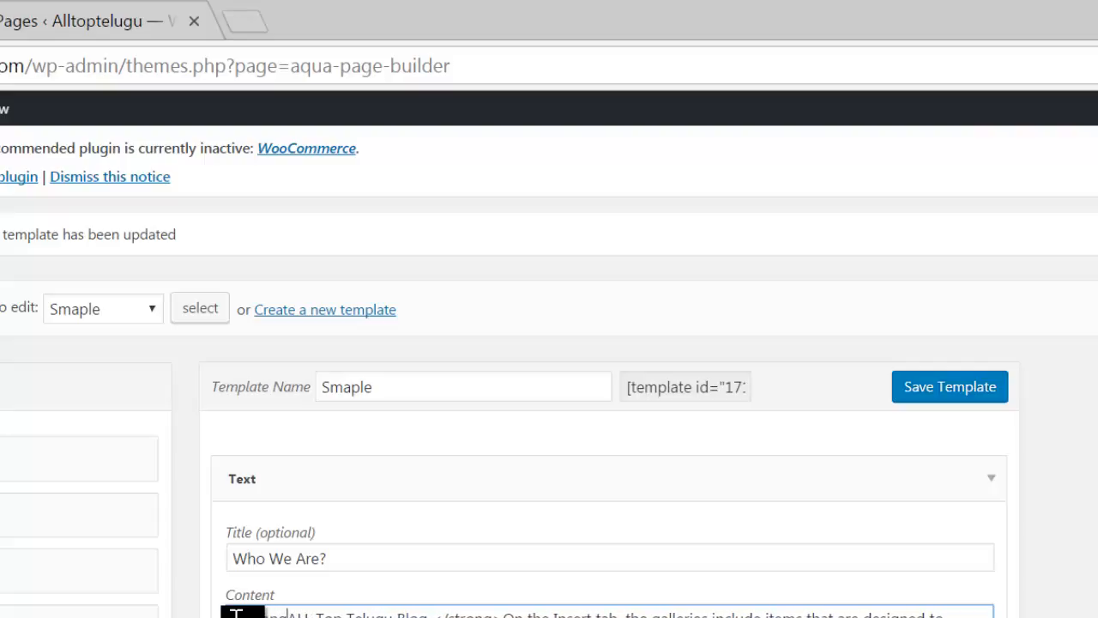
{"action": "type", "text": ">"}
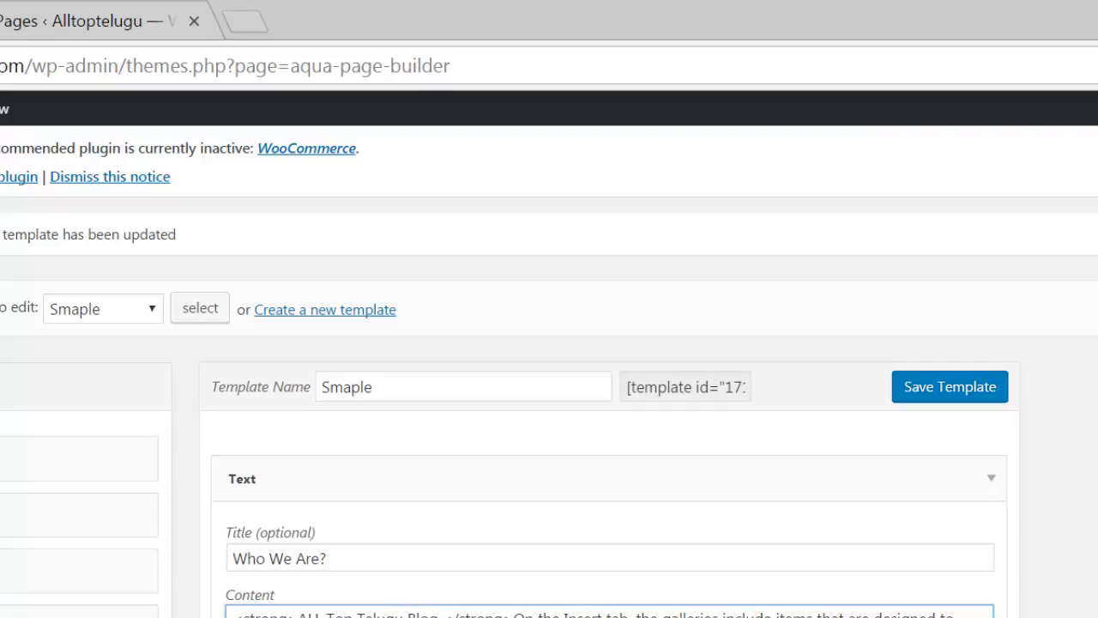
Step: Save the Smaple template and open the live Sample Page in Firefox to check the text
{"action": "left_click", "coordinate": [934, 397]}
{"action": "left_click", "coordinate": [69, 26]}
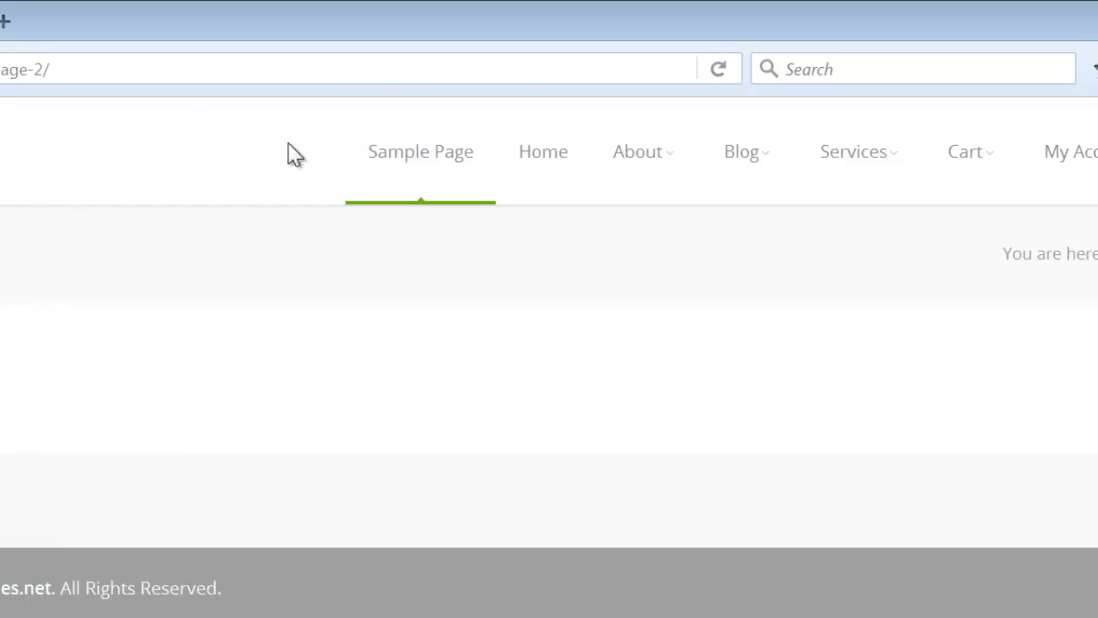
{"action": "left_click", "coordinate": [435, 167]}
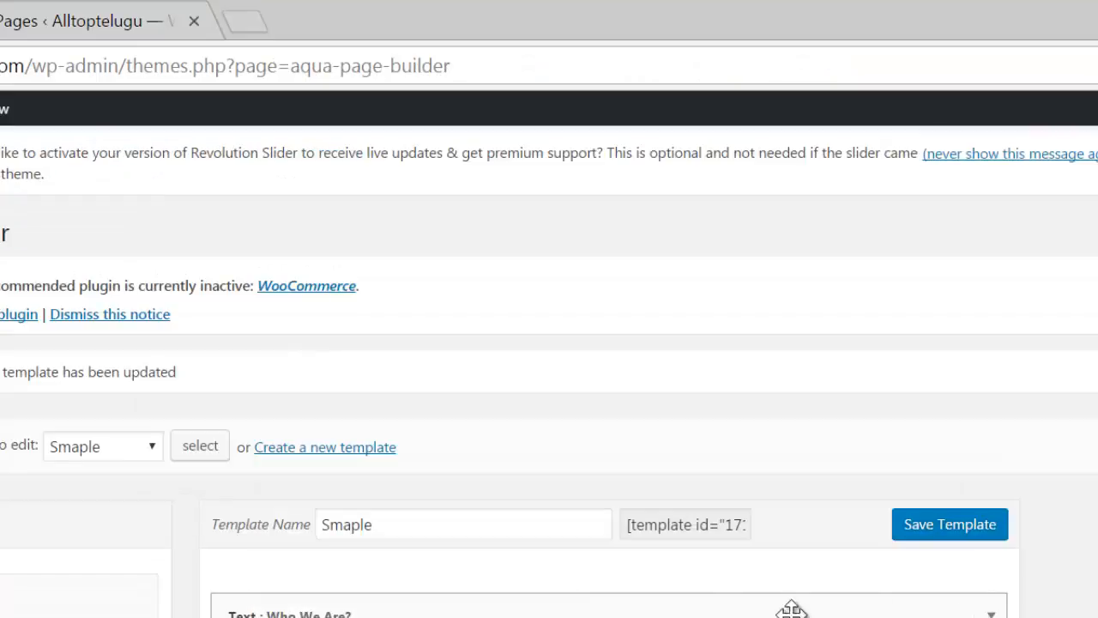
Step: Back in Chrome, join the Text block's two content paragraphs into one and enlarge the content box
{"action": "scroll", "coordinate": [791, 610], "scroll_direction": "down", "scroll_amount": 5}
{"action": "left_click", "coordinate": [699, 403]}
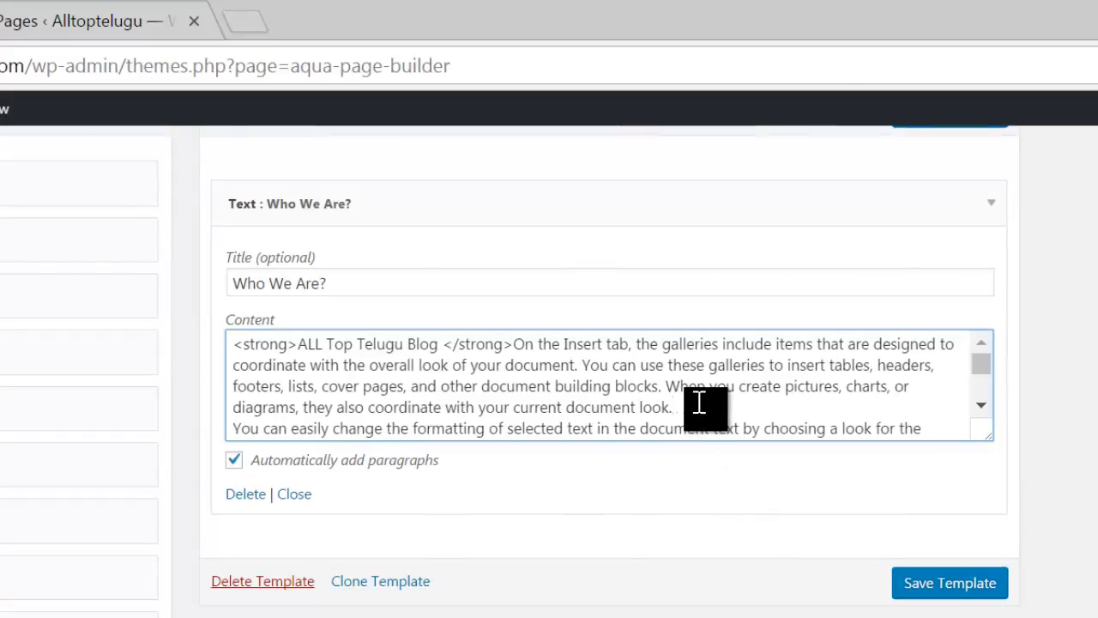
{"action": "key", "text": "Delete"}
{"action": "left_click_drag", "start_coordinate": [987, 437], "coordinate": [990, 617]}
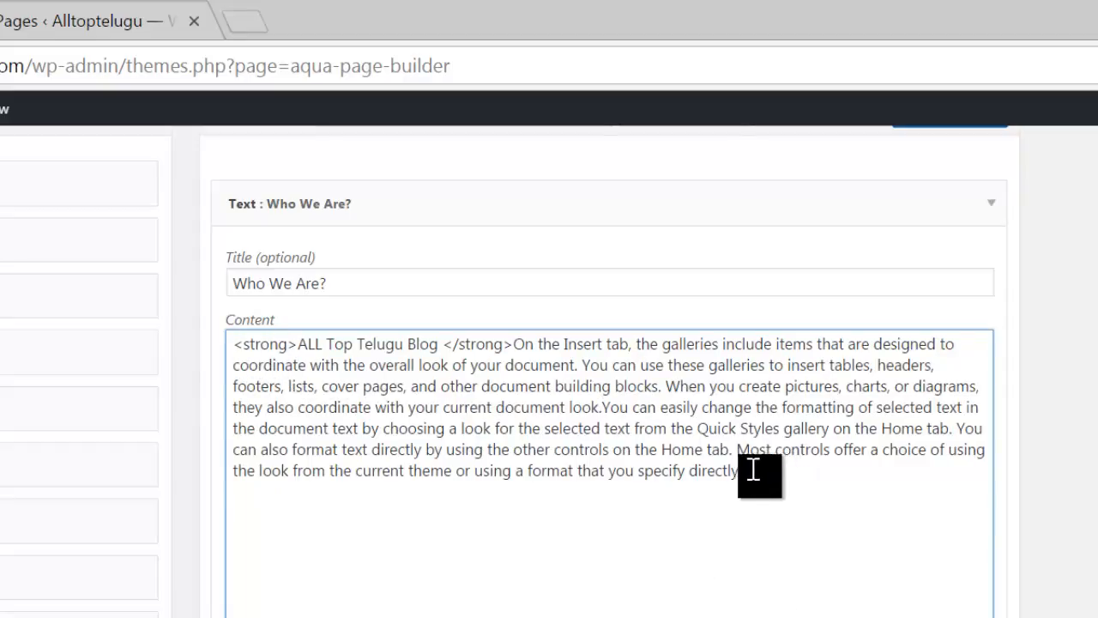
Step: Enclose the whole content text of the Who We Are? block in <p> and </p> tags
{"action": "left_click_drag", "start_coordinate": [753, 470], "coordinate": [238, 355]}
{"action": "left_click", "coordinate": [233, 344]}
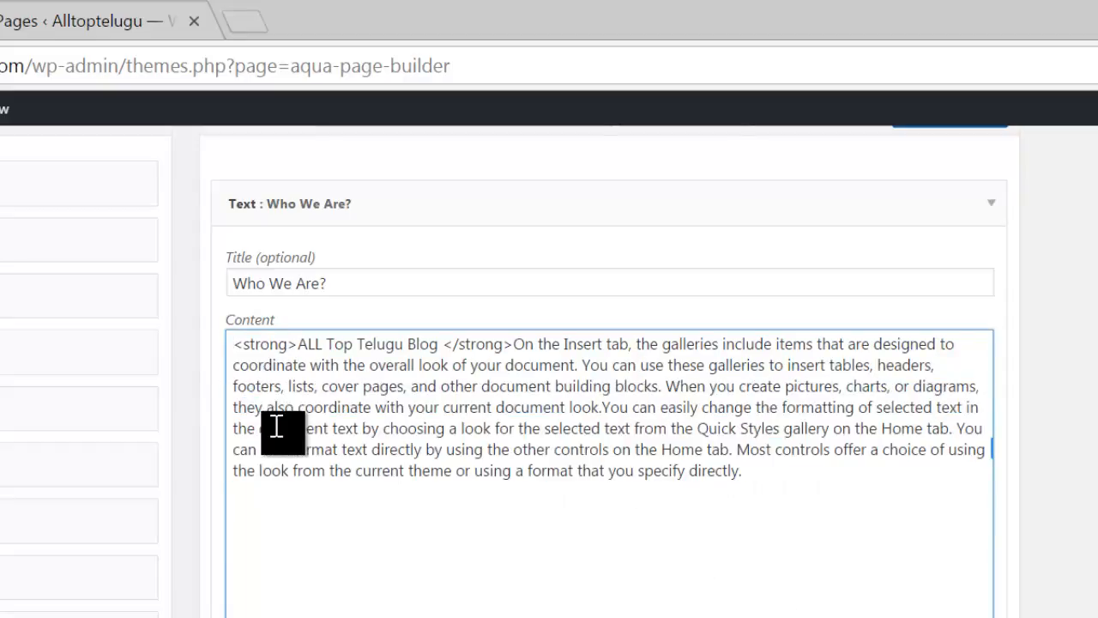
{"action": "type", "text": "<p>"}
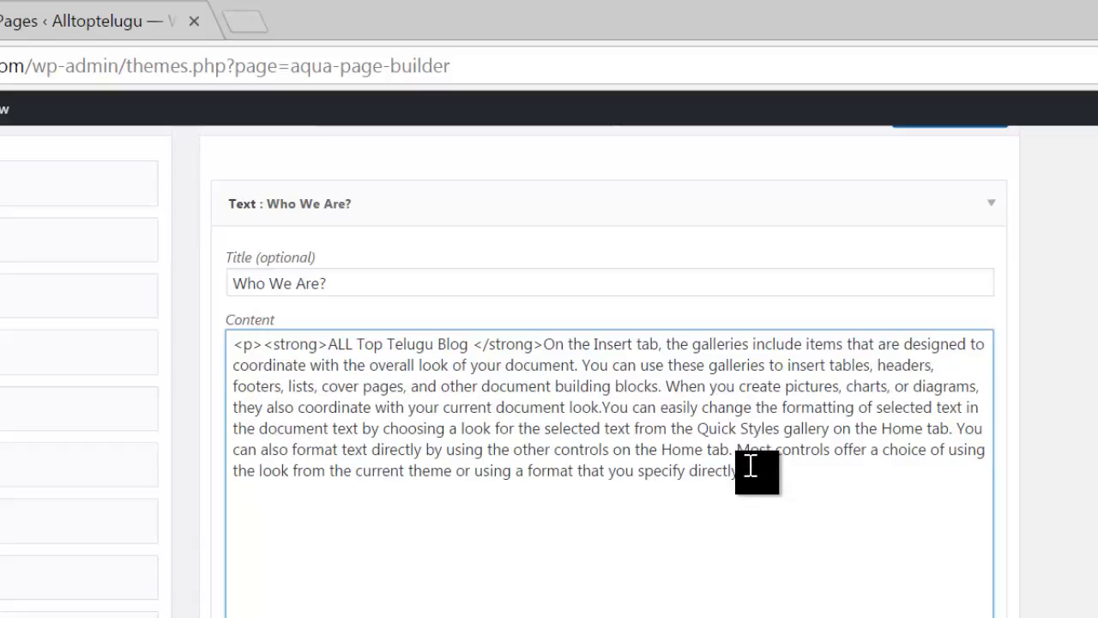
Step: Duplicate the complete tagged paragraph on a new line below the original in the content box
{"action": "left_click_drag", "start_coordinate": [809, 473], "coordinate": [221, 334]}
{"action": "key", "text": "ctrl+c"}
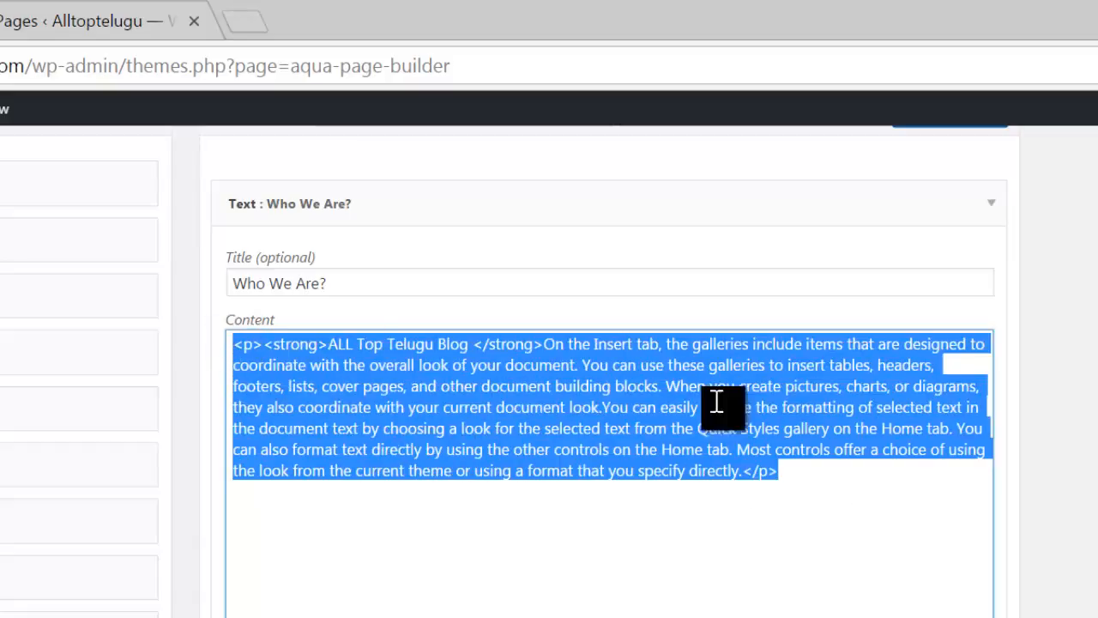
{"action": "left_click", "coordinate": [814, 477]}
{"action": "key", "text": "Return"}
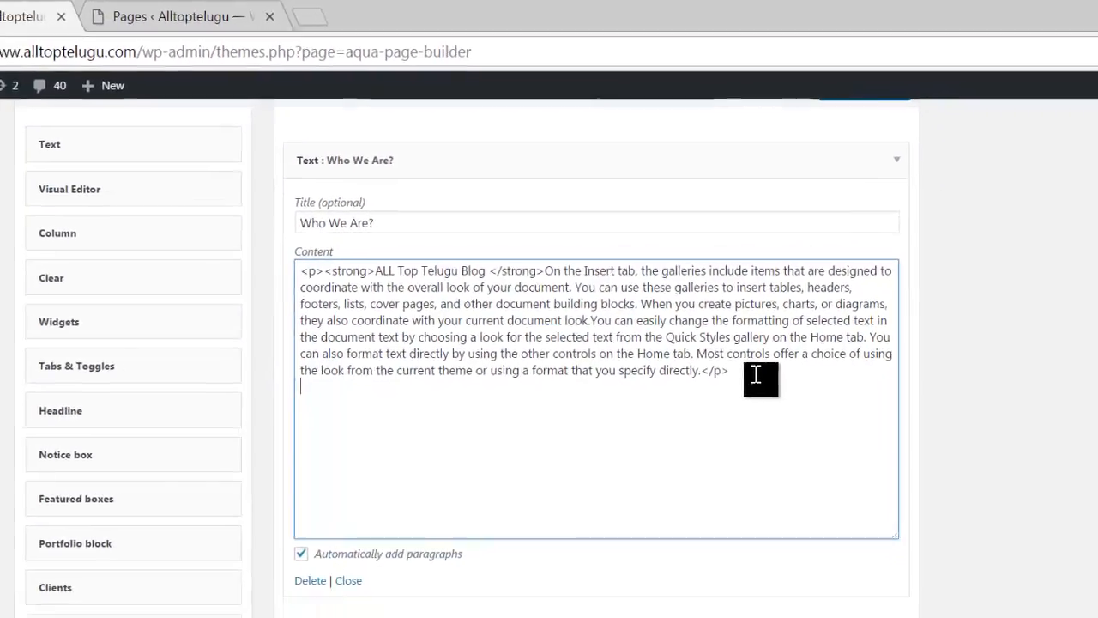
{"action": "key", "text": "ctrl+v"}
Step: Save the template with both paragraphs and reload the live Sample Page in Firefox
{"action": "left_click", "coordinate": [815, 518]}
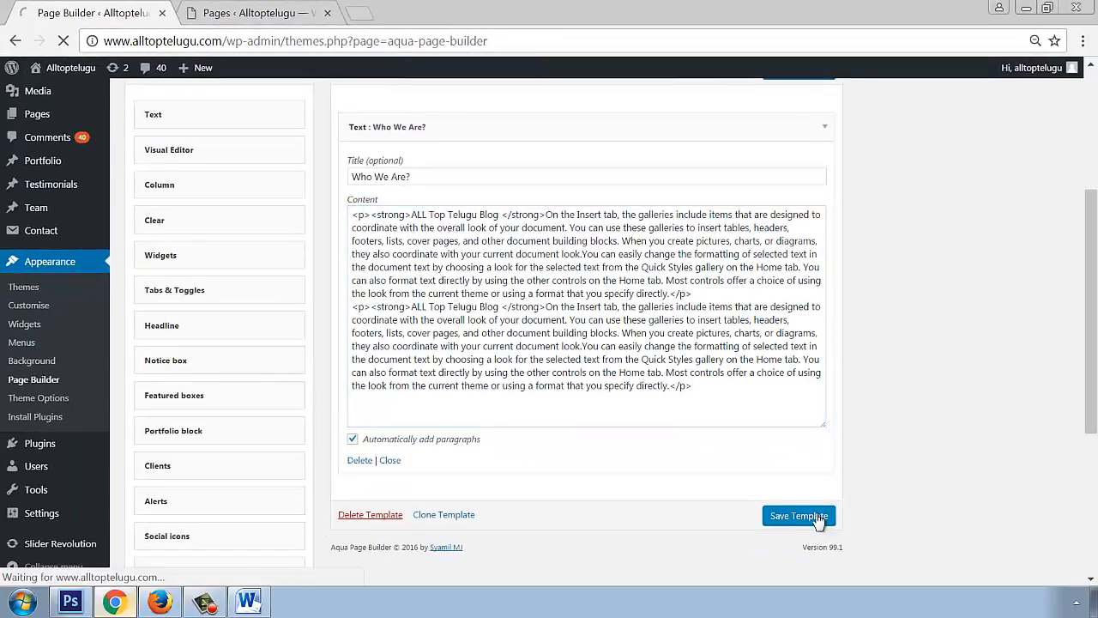
{"action": "key", "text": "alt+Tab"}
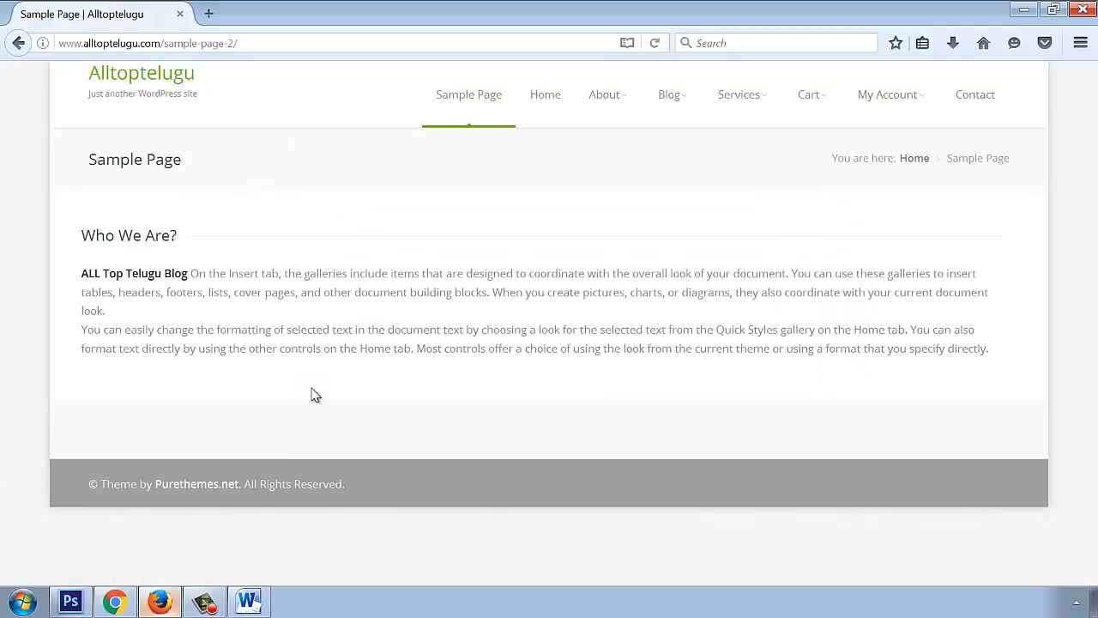
{"action": "key", "text": "F5"}
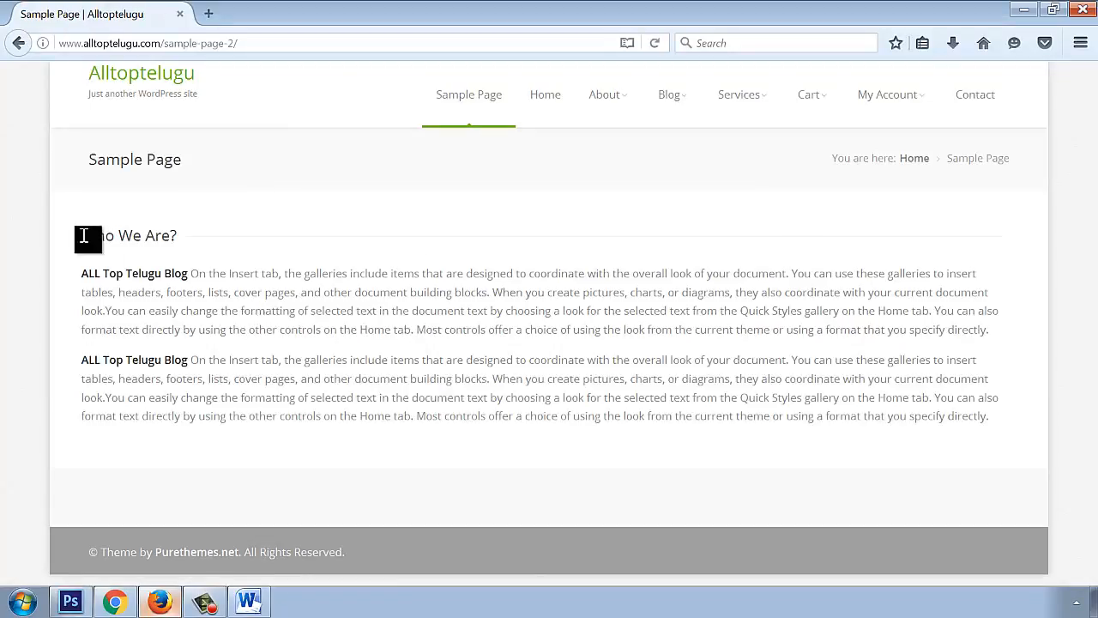
Step: In Chrome, add a Visual Editor block below the Who We Are? block, save the template and widen the new block to full width
{"action": "left_click", "coordinate": [114, 601]}
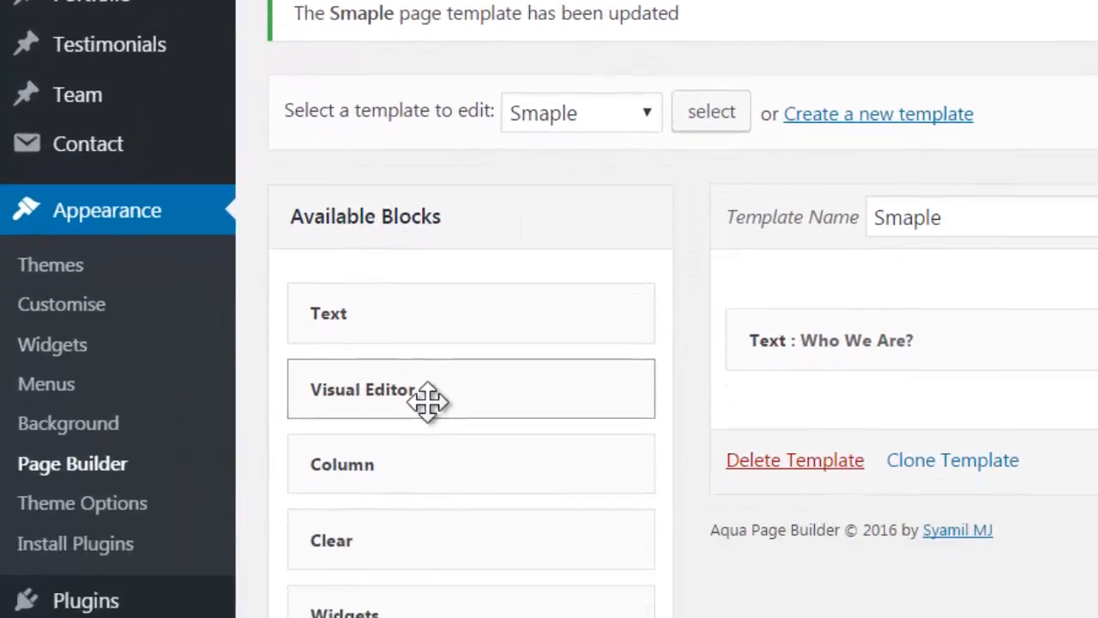
{"action": "scroll", "coordinate": [427, 401], "scroll_direction": "down", "scroll_amount": 5}
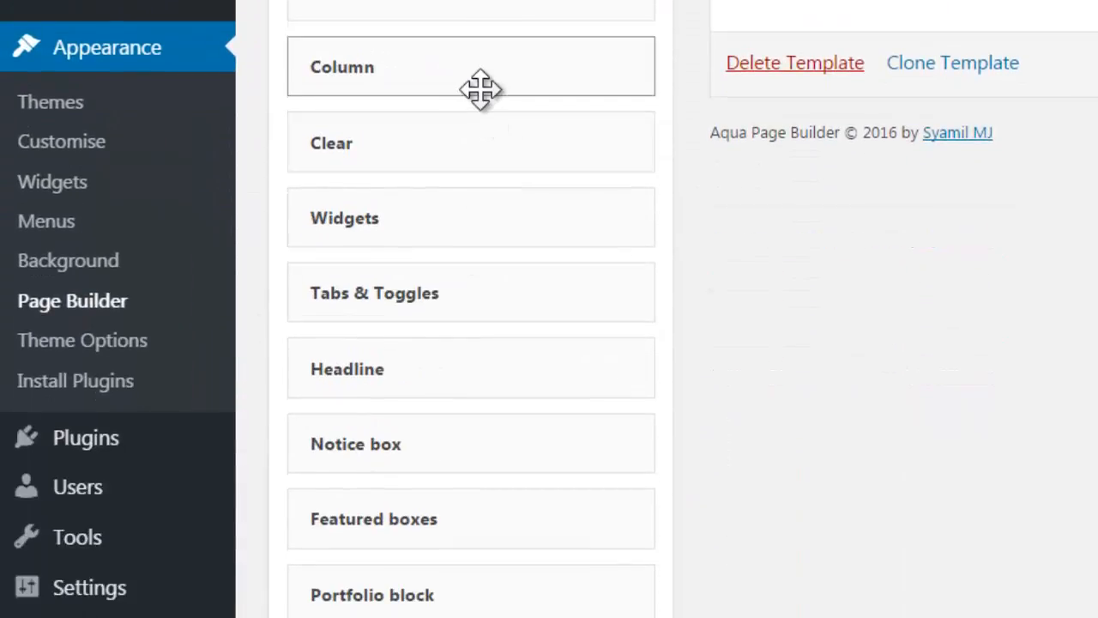
{"action": "left_click_drag", "start_coordinate": [441, 4], "coordinate": [890, 12]}
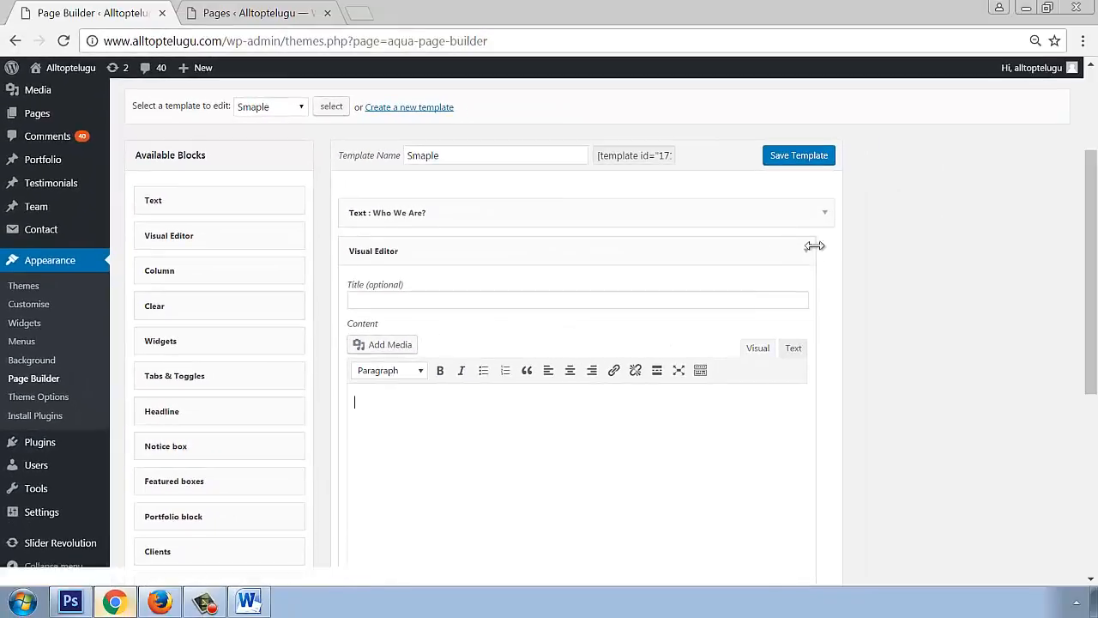
{"action": "left_click", "coordinate": [515, 392]}
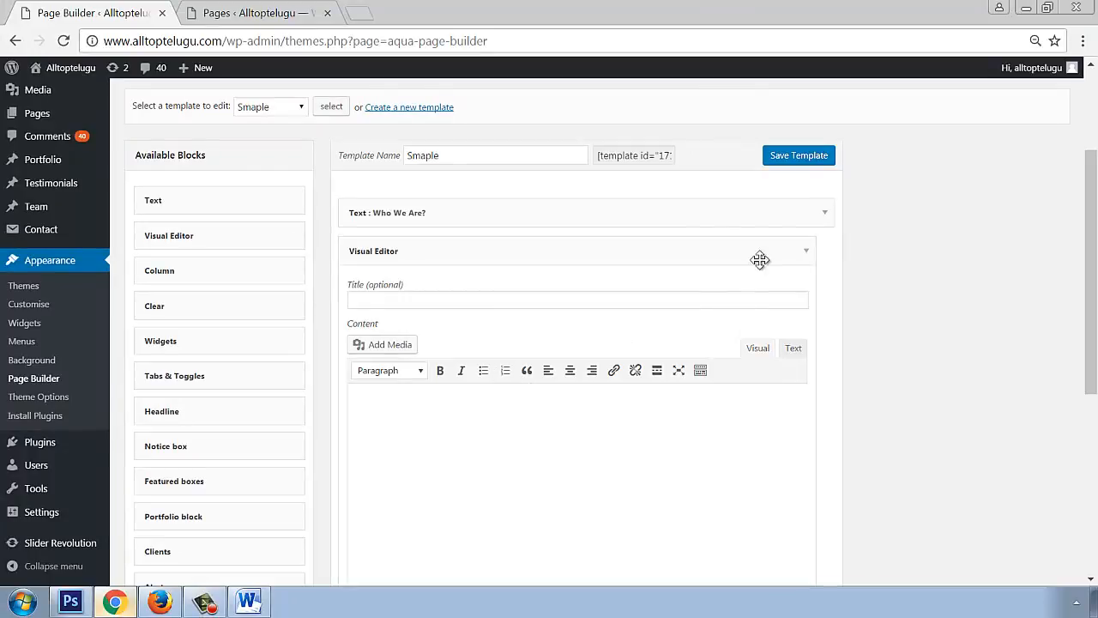
{"action": "left_click", "coordinate": [799, 163]}
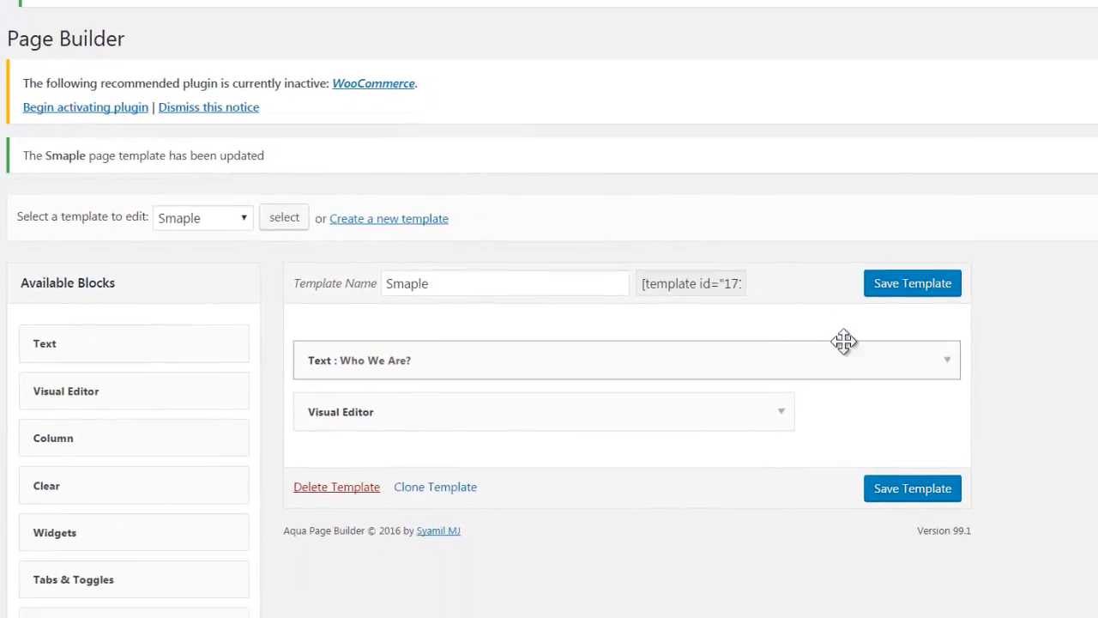
{"action": "left_click_drag", "start_coordinate": [801, 429], "coordinate": [883, 417]}
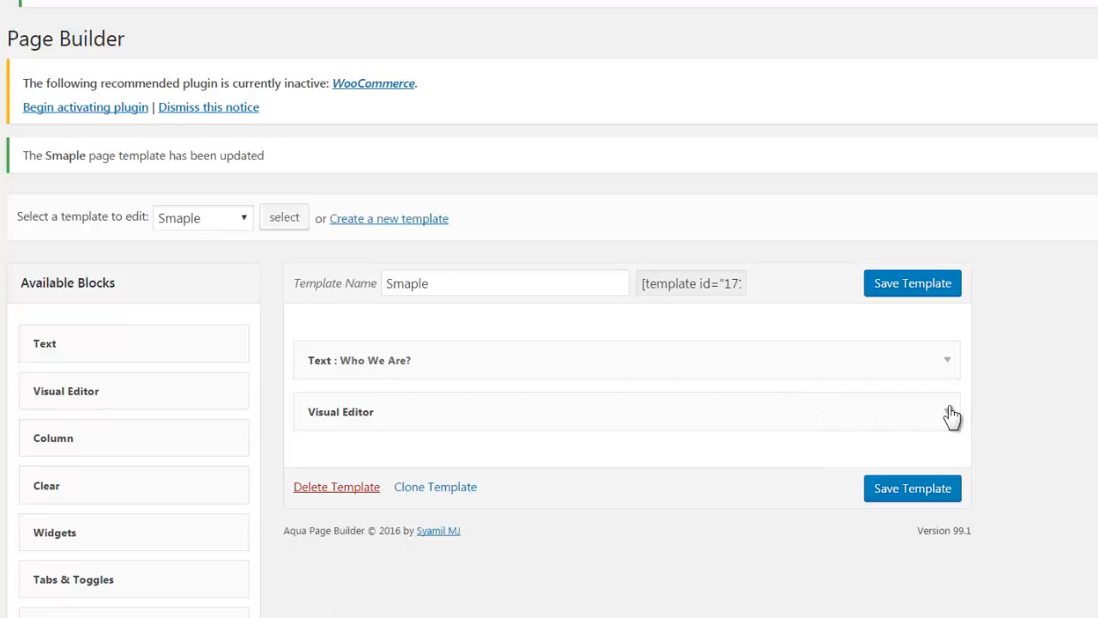
Step: Open the Visual Editor block's settings and title it "Diploam in Interior Designing"
{"action": "left_click", "coordinate": [946, 414]}
{"action": "scroll", "coordinate": [434, 355], "scroll_direction": "down", "scroll_amount": 3}
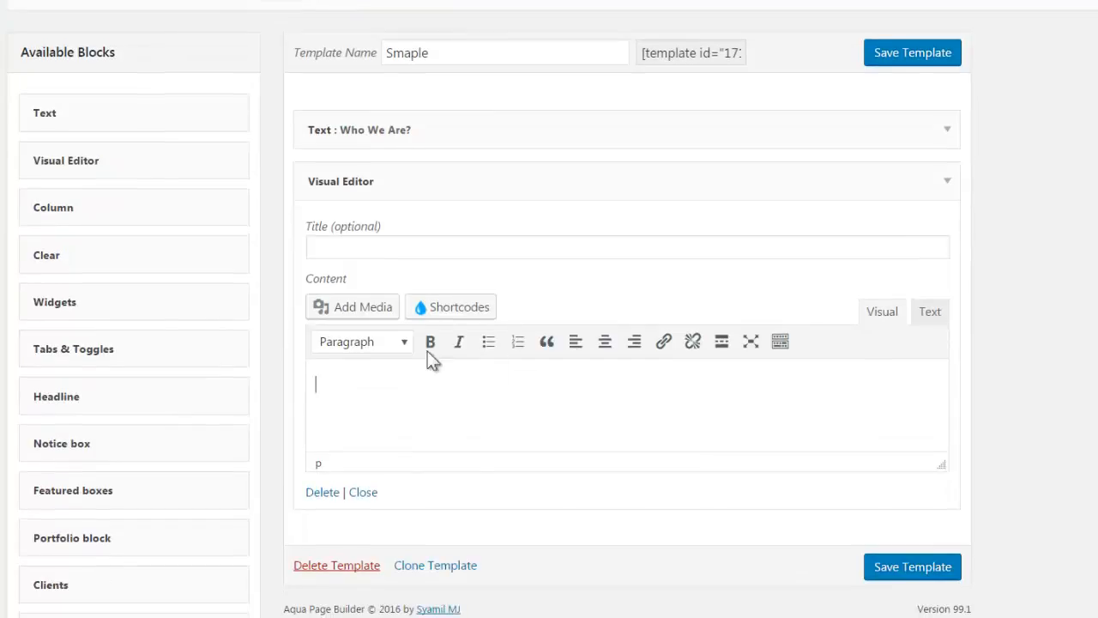
{"action": "left_click", "coordinate": [351, 244]}
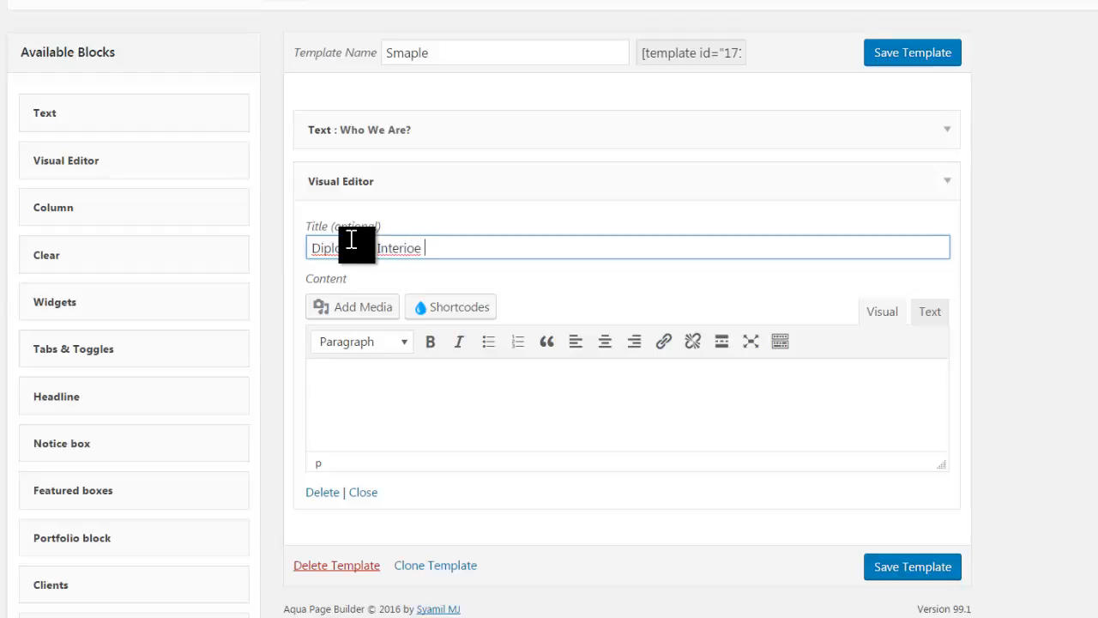
{"action": "key", "text": "BackSpace"}
{"action": "type", "text": "r Designing"}
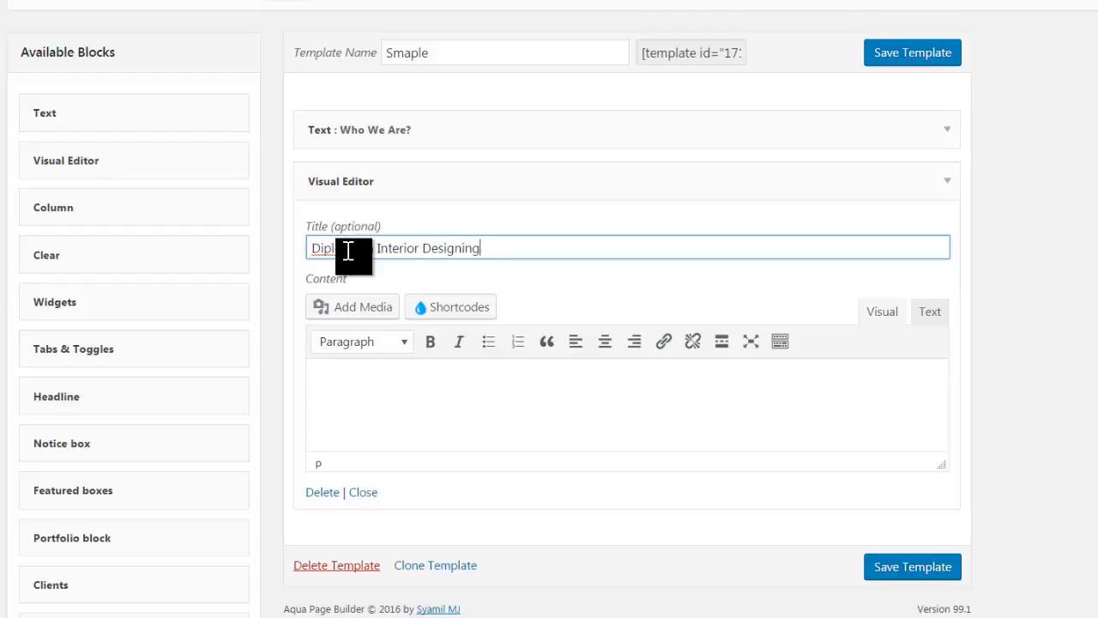
{"action": "right_click", "coordinate": [351, 244]}
Step: Paste the copied paragraph into the Visual Editor block's content and add the line "Adobe Photoshop" below it
{"action": "left_click", "coordinate": [326, 372]}
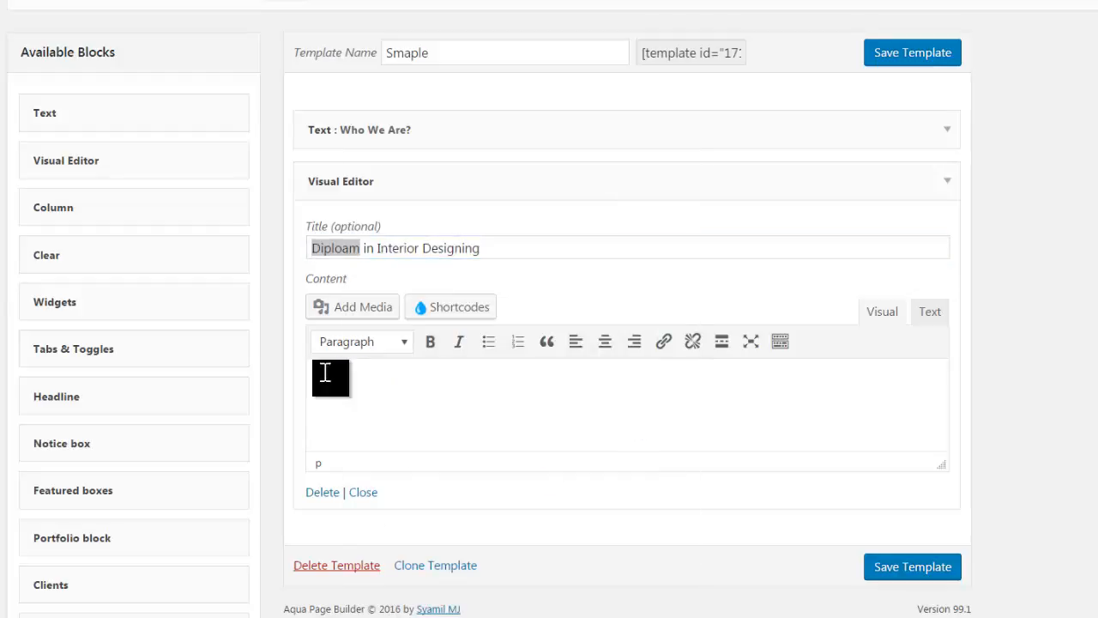
{"action": "key", "text": "ctrl+v"}
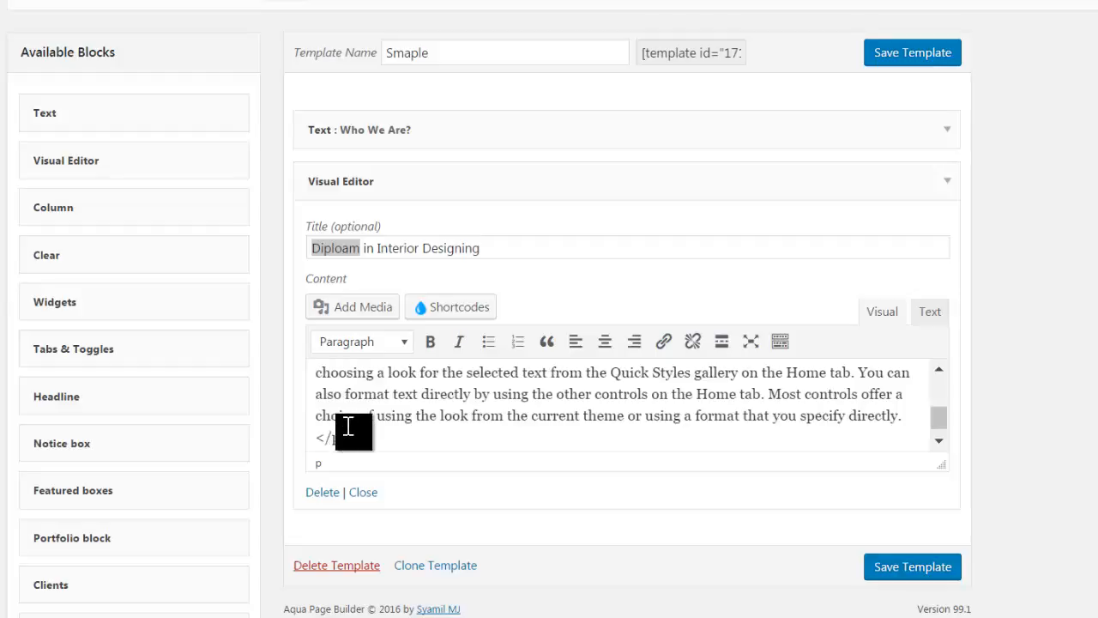
{"action": "key", "text": "Return"}
{"action": "type", "text": "Ad"}
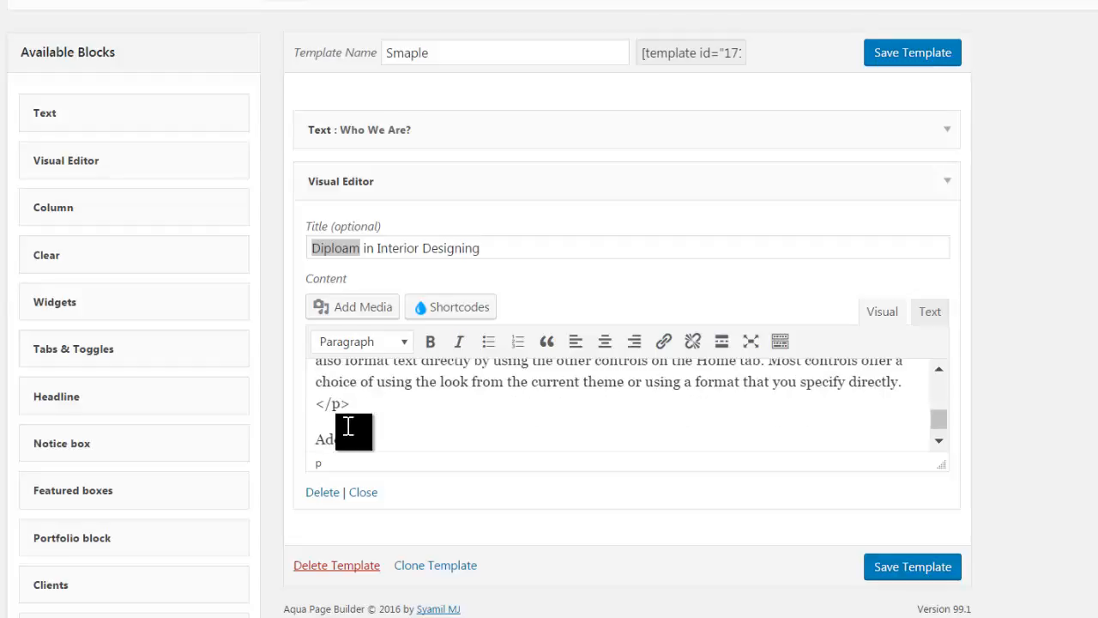
{"action": "type", "text": "obe P"}
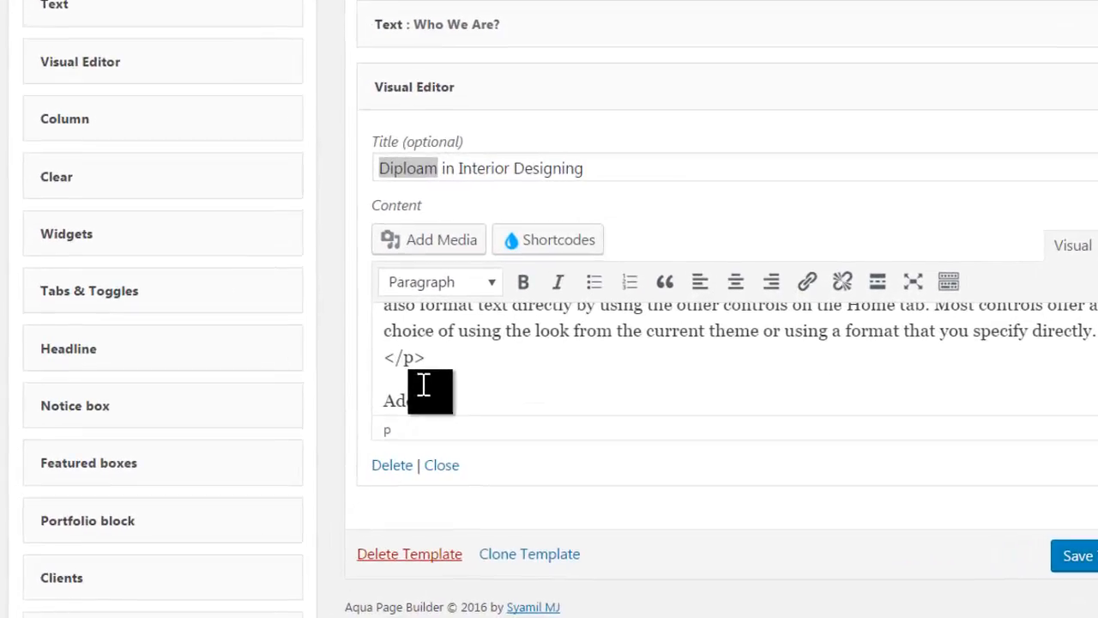
{"action": "type", "text": "hotoshop"}
{"action": "key", "text": "Return"}
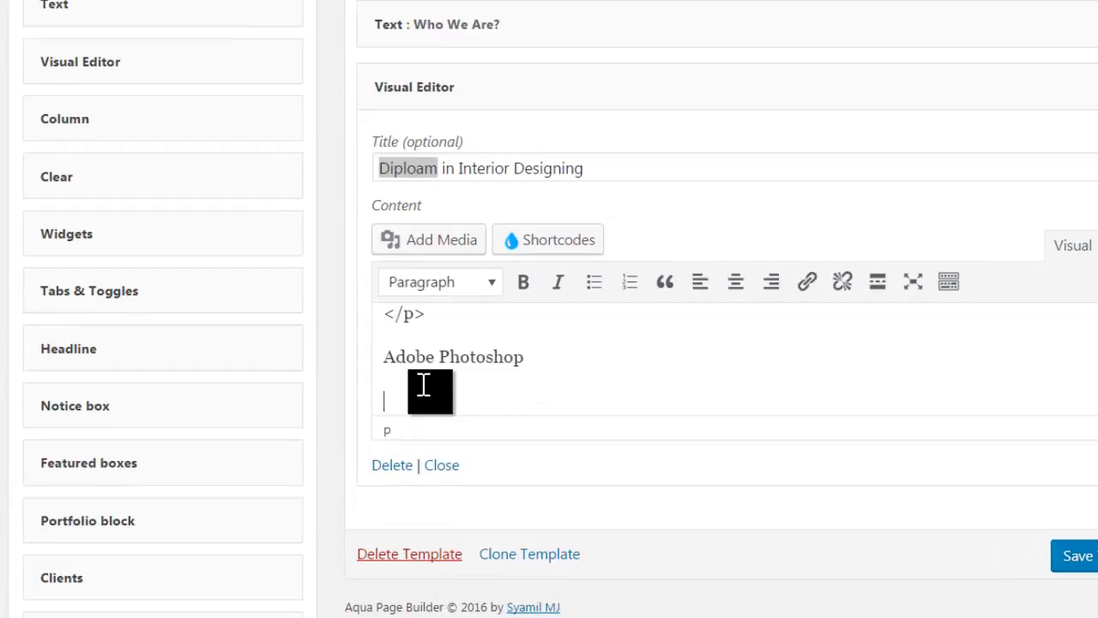
Step: Add the lines "AutoCAD", "Google Sketch Up", "AUtodesk 3ds MAX" and "Revit" beneath Adobe Photoshop, each as its own paragraph
{"action": "type", "text": "AutoCAD"}
{"action": "key", "text": "Return"}
{"action": "type", "text": "Go"}
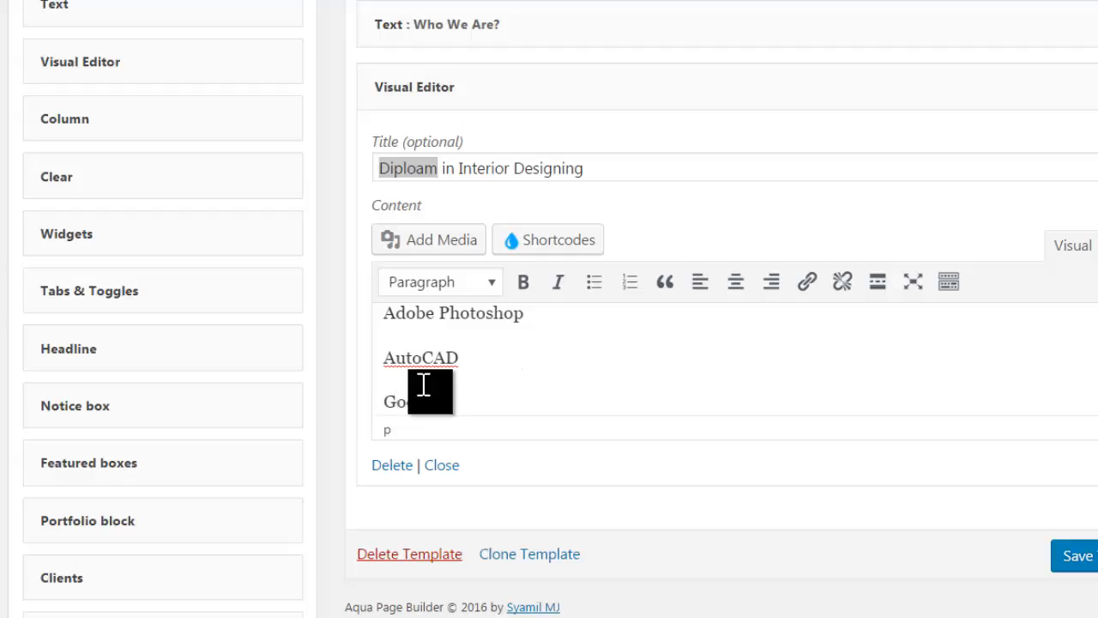
{"action": "type", "text": "ogle Sketch Up"}
{"action": "key", "text": "Return"}
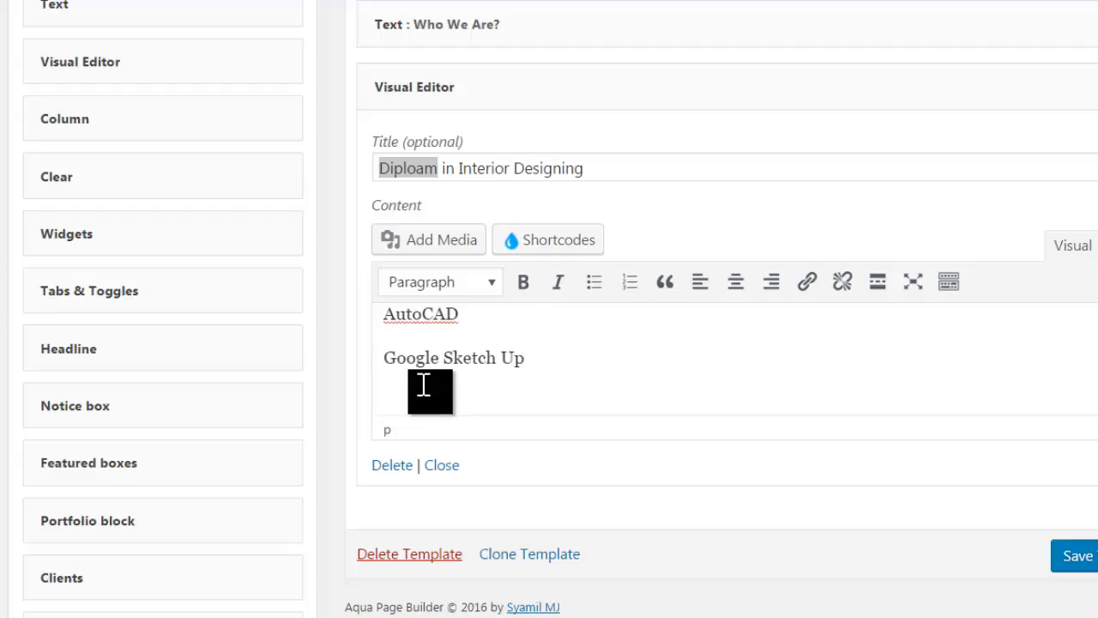
{"action": "type", "text": "AU…k 3ds MAX"}
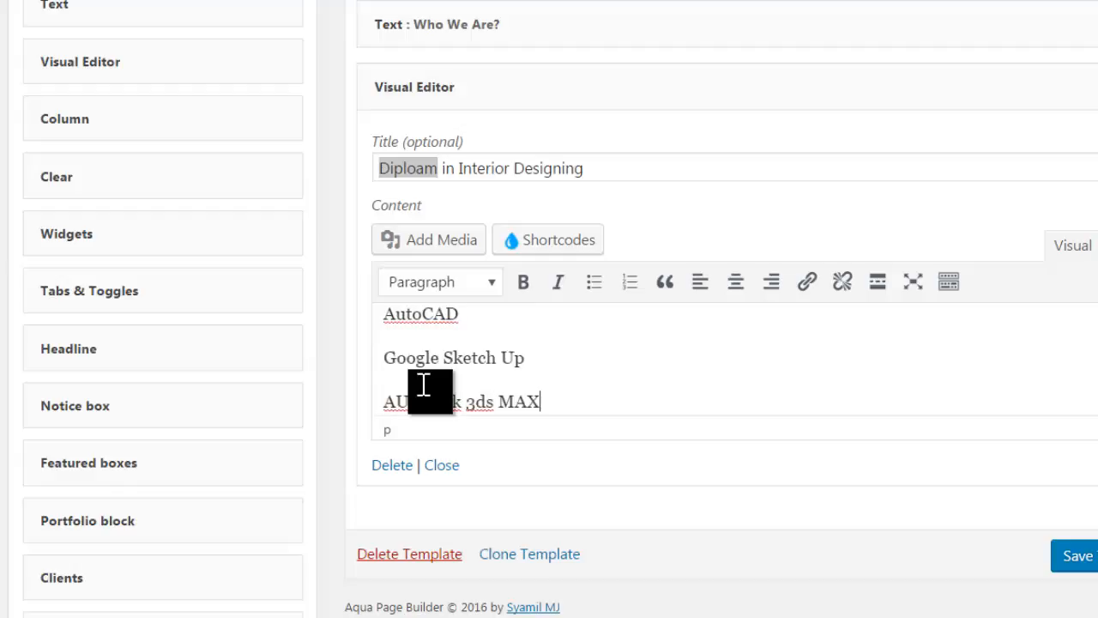
{"action": "key", "text": "Return"}
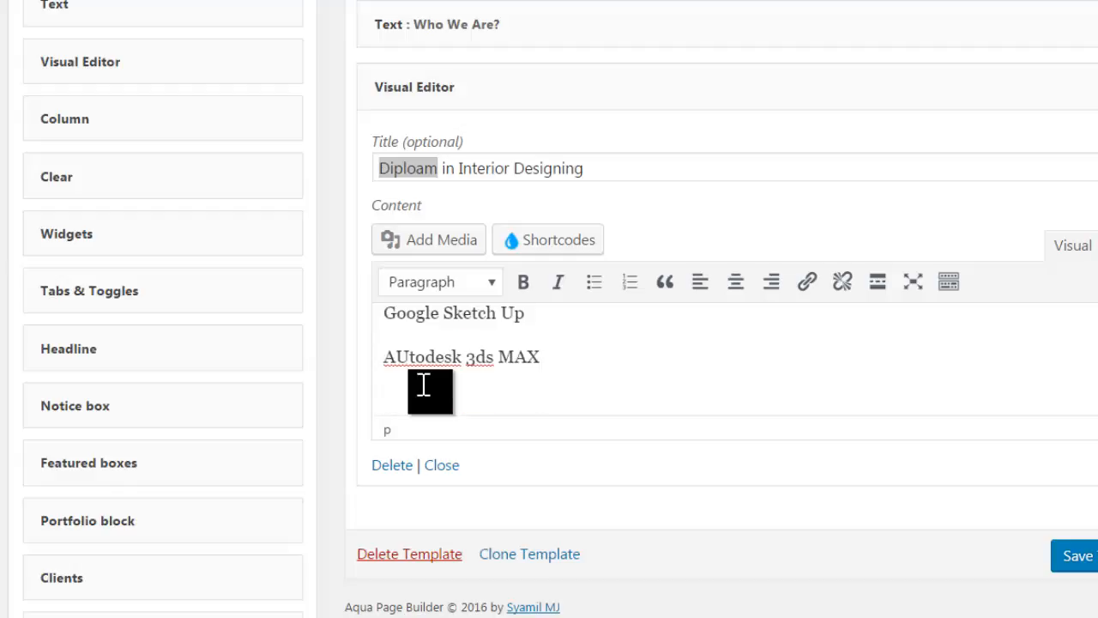
{"action": "type", "text": "Revit"}
Step: Correct the 3ds MAX line to read "Autodesk 3ds MAX" and enlarge the Visual Editor's content box to show the list
{"action": "left_click", "coordinate": [411, 359]}
{"action": "key", "text": "BackSpace"}
{"action": "type", "text": "u"}
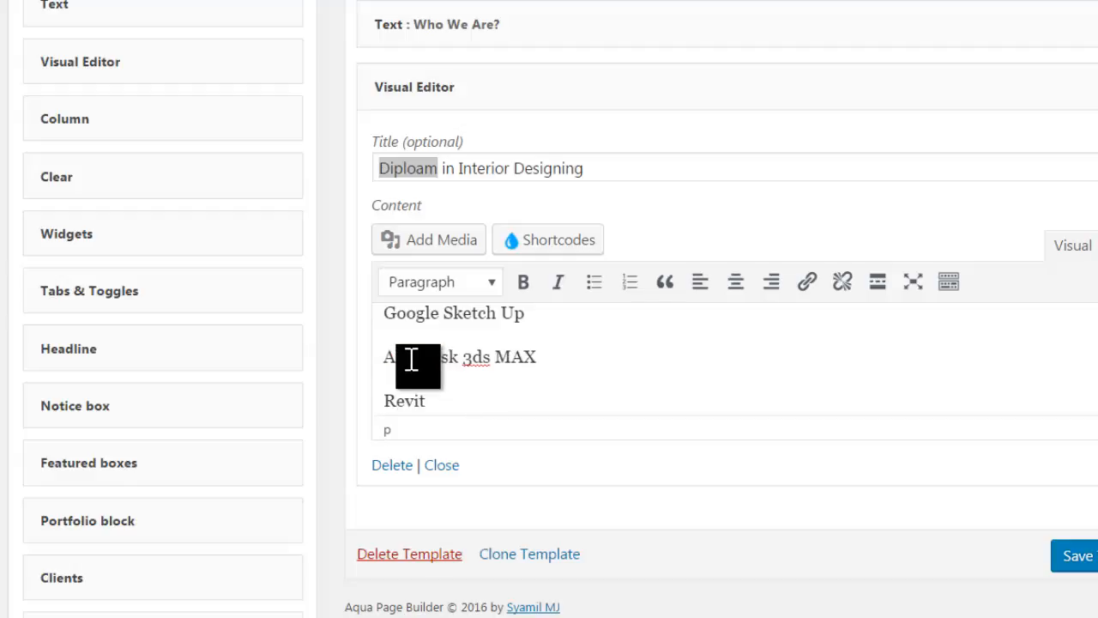
{"action": "left_click_drag", "start_coordinate": [1096, 431], "coordinate": [1096, 576]}
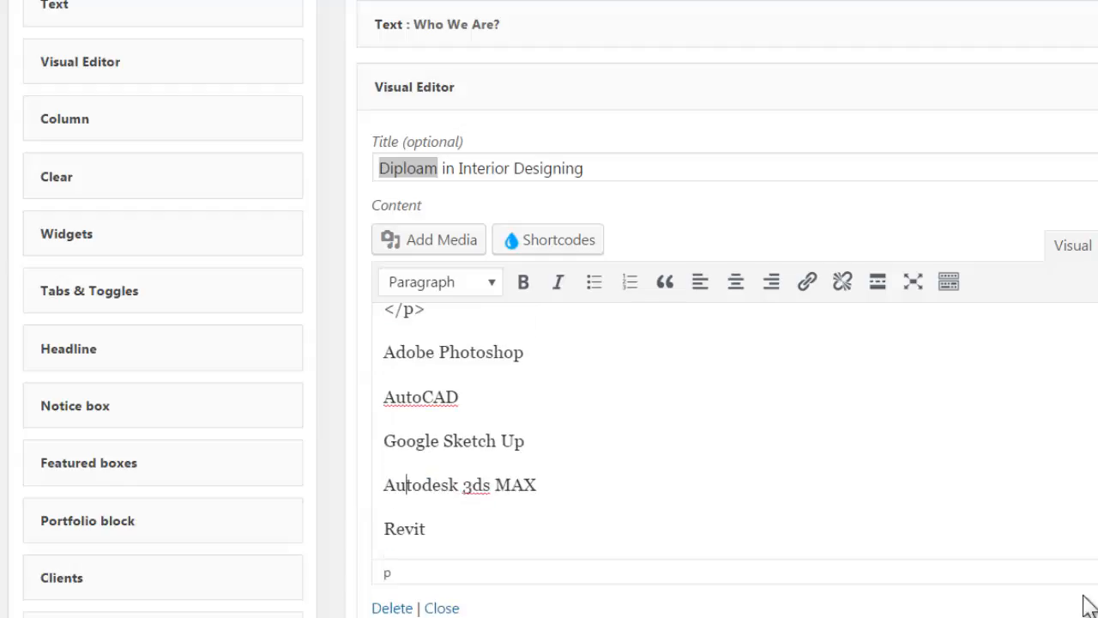
Step: Format the five software lines from Adobe Photoshop to Revit as a bold bulleted list
{"action": "left_click_drag", "start_coordinate": [386, 352], "coordinate": [469, 533]}
{"action": "scroll", "coordinate": [554, 476], "scroll_direction": "down", "scroll_amount": 3}
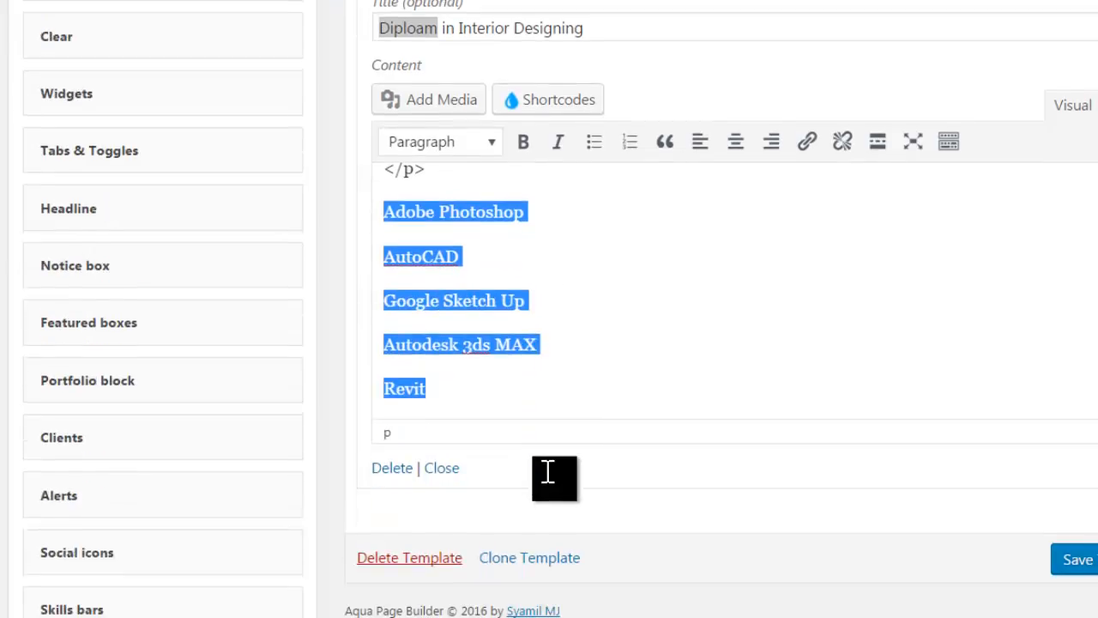
{"action": "left_click", "coordinate": [593, 142]}
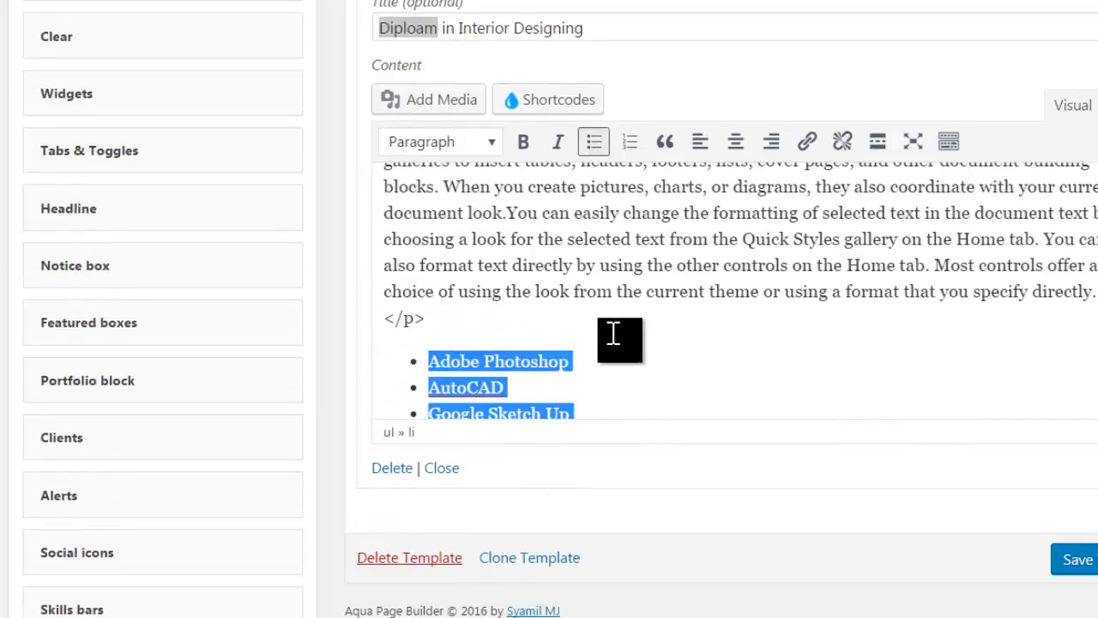
{"action": "left_click", "coordinate": [523, 142]}
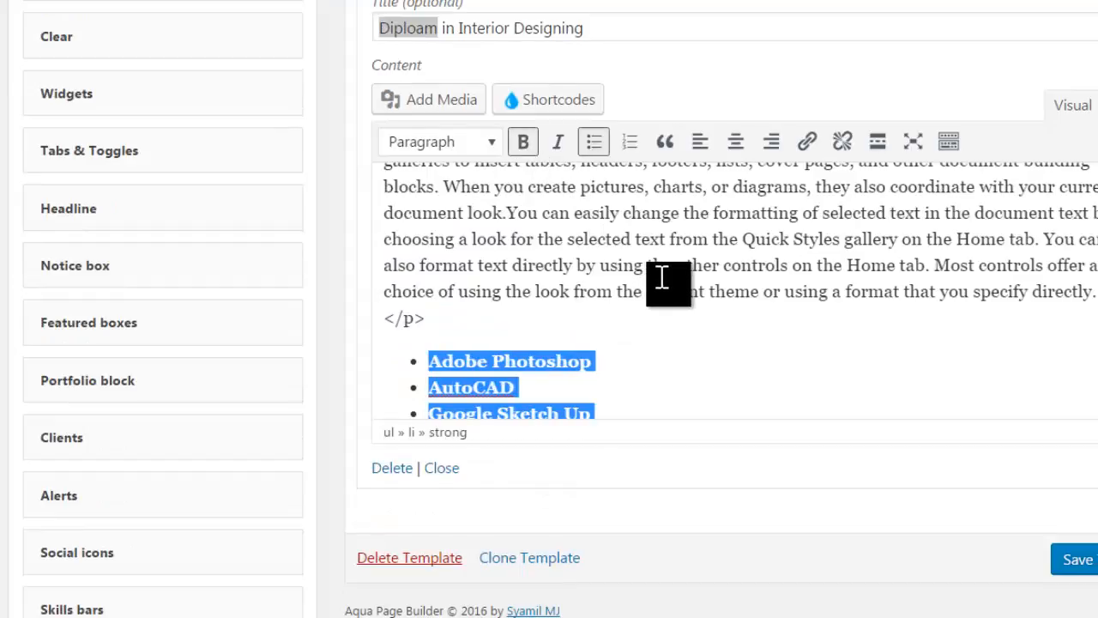
Step: Enlarge the Visual Editor's content box and add the plain paragraph "Download Course Content" below the bulleted list
{"action": "left_click", "coordinate": [699, 335]}
{"action": "scroll", "coordinate": [658, 334], "scroll_direction": "down", "scroll_amount": 5}
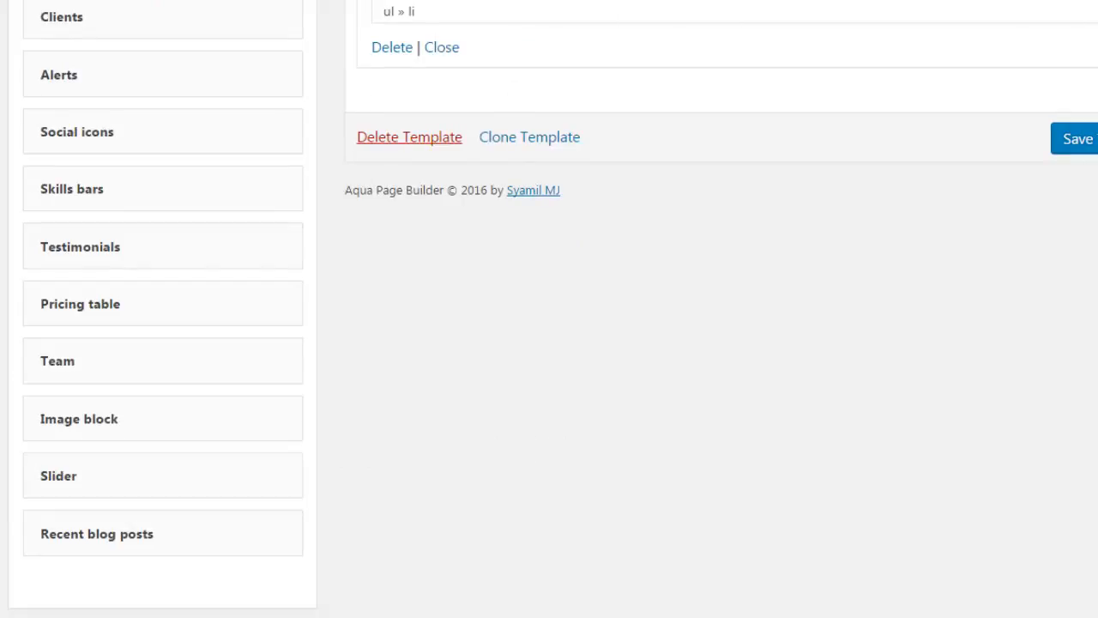
{"action": "scroll", "coordinate": [588, 25], "scroll_direction": "up", "scroll_amount": 4}
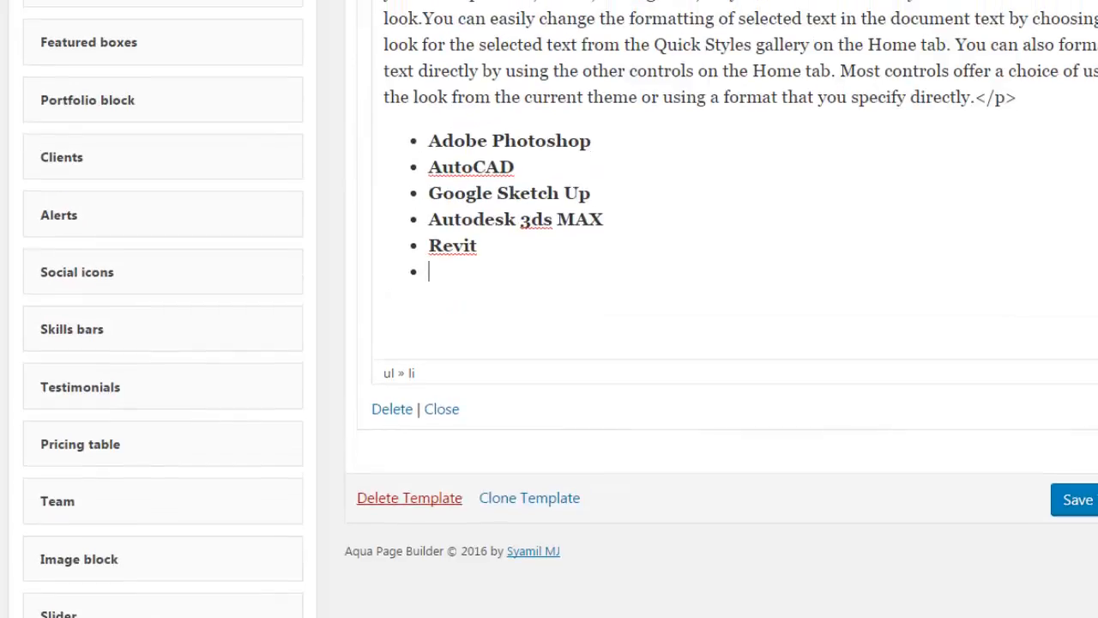
{"action": "key", "text": "Return"}
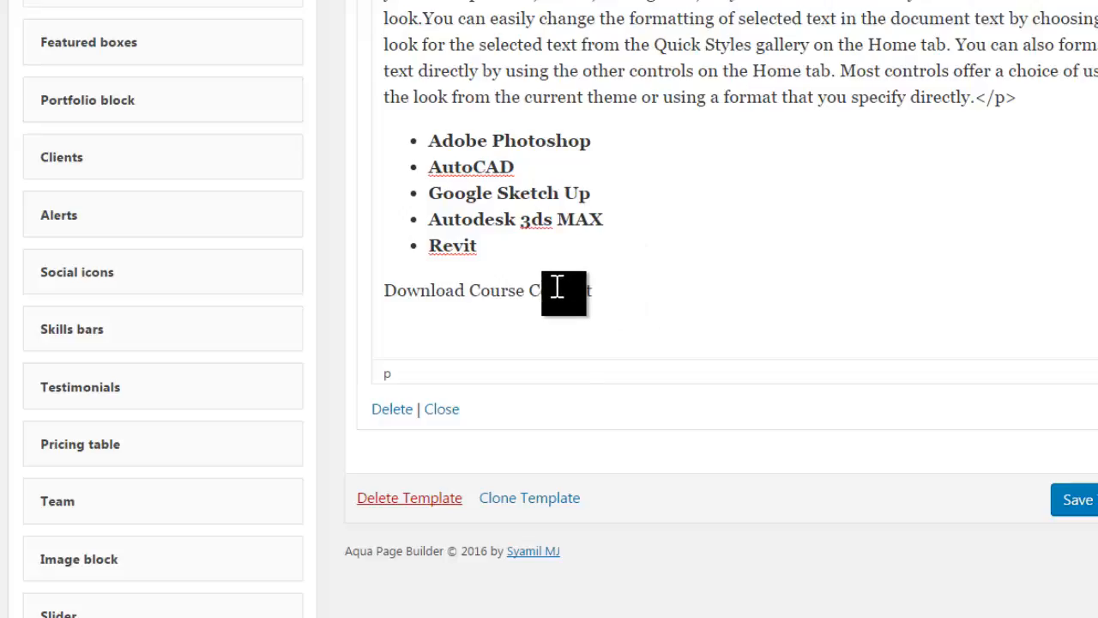
{"action": "left_click_drag", "start_coordinate": [601, 290], "coordinate": [312, 297]}
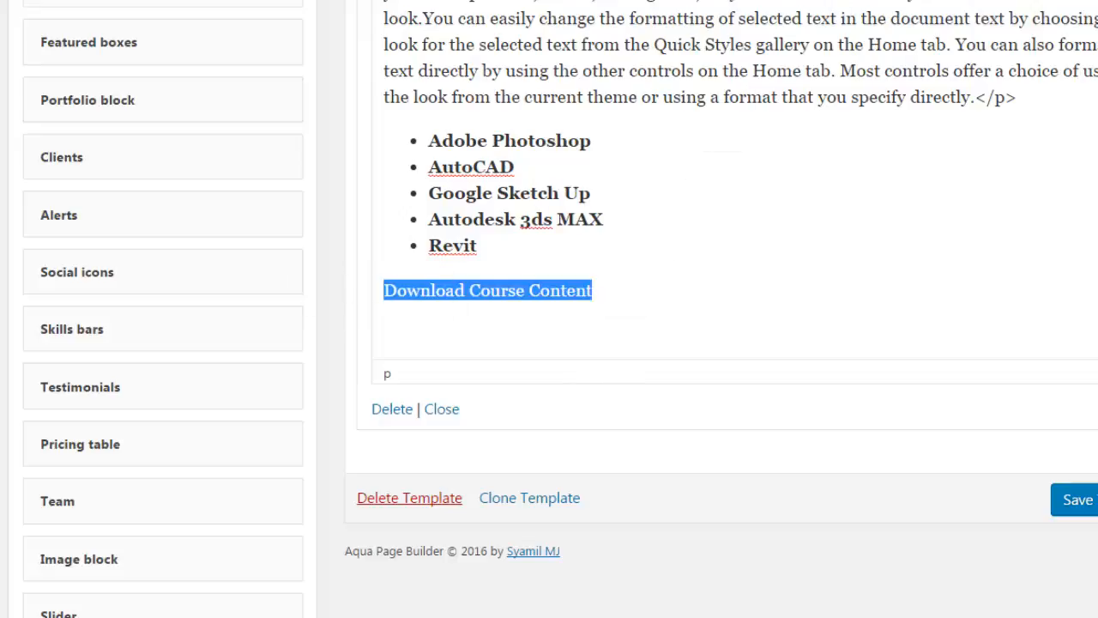
{"action": "key", "text": "ctrl+k"}
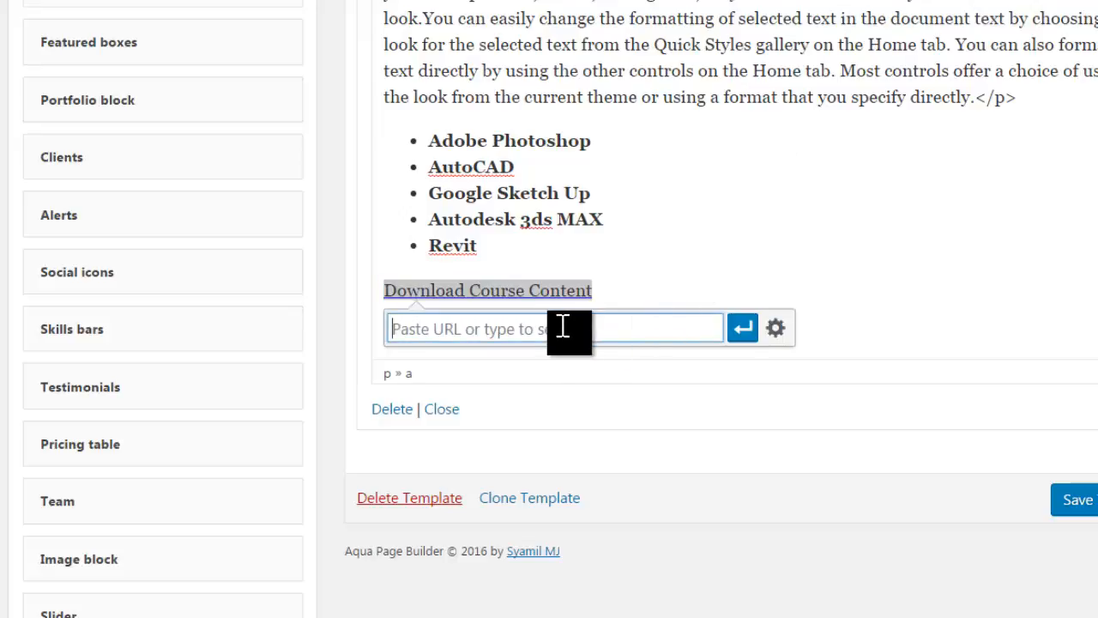
{"action": "left_click", "coordinate": [776, 329]}
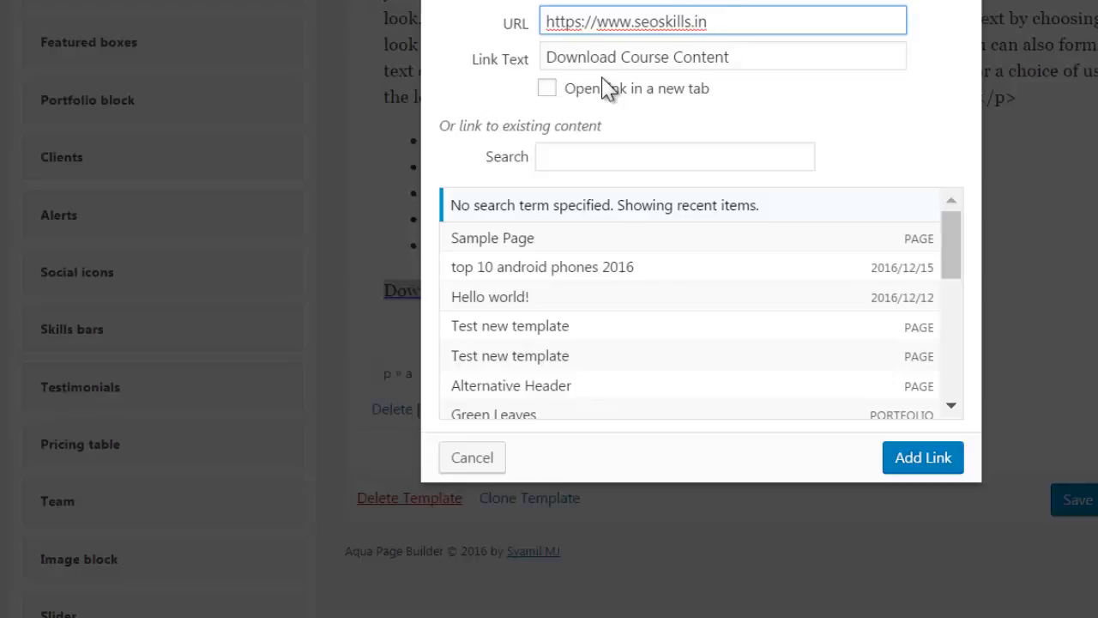
{"action": "left_click", "coordinate": [549, 89]}
{"action": "left_click", "coordinate": [939, 465]}
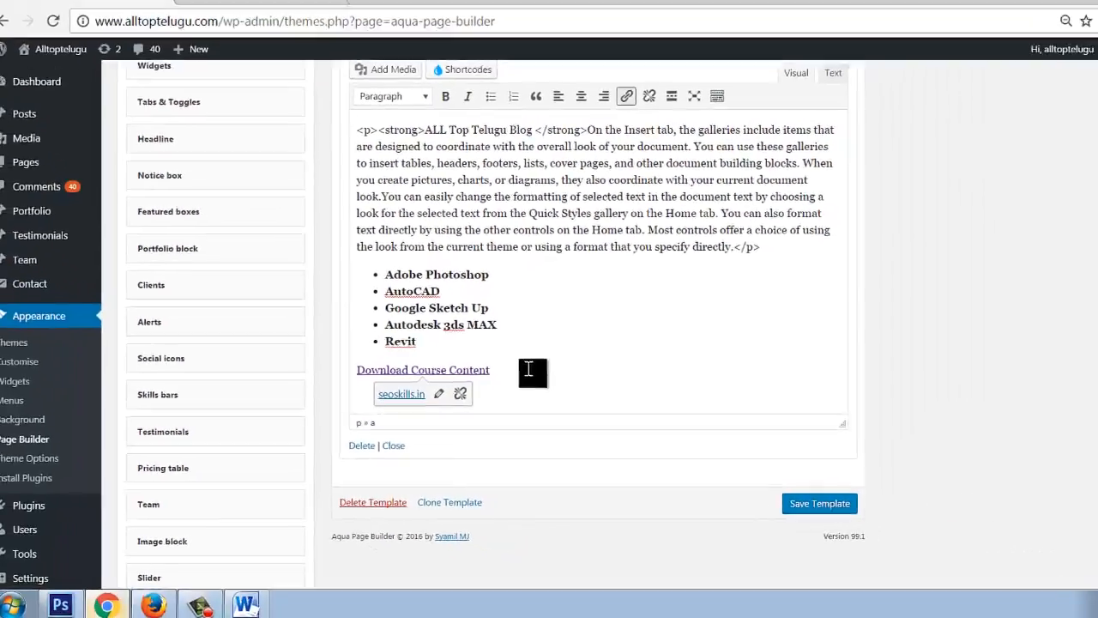
Step: Insert an empty line above the opening paragraph of the Visual Editor content
{"action": "scroll", "coordinate": [519, 375], "scroll_direction": "up", "scroll_amount": 2}
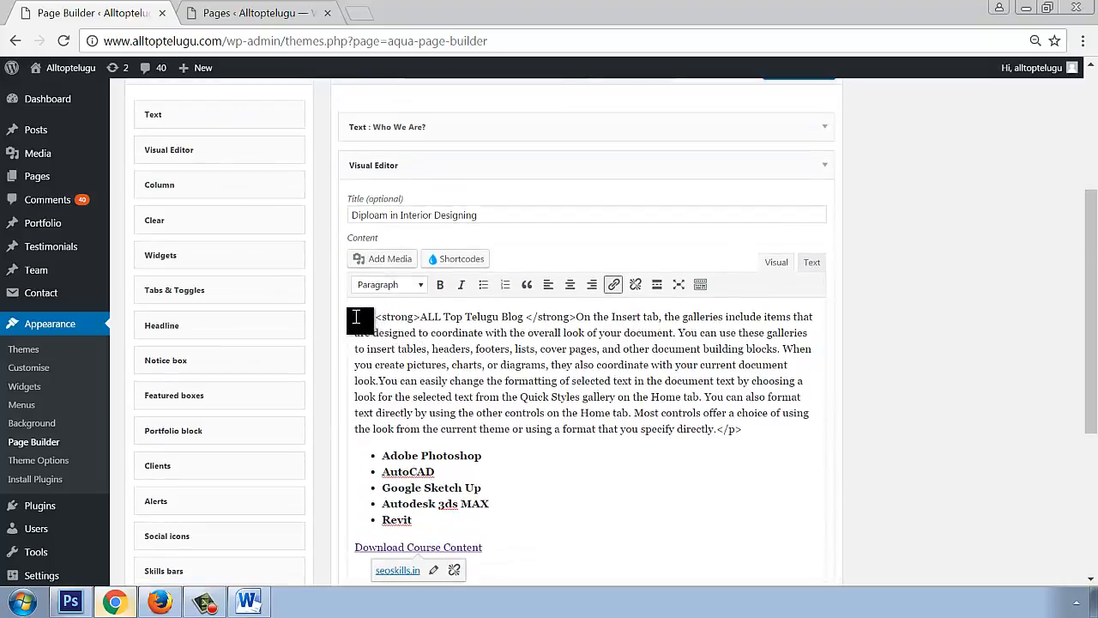
{"action": "left_click", "coordinate": [355, 316]}
{"action": "key", "text": "Return"}
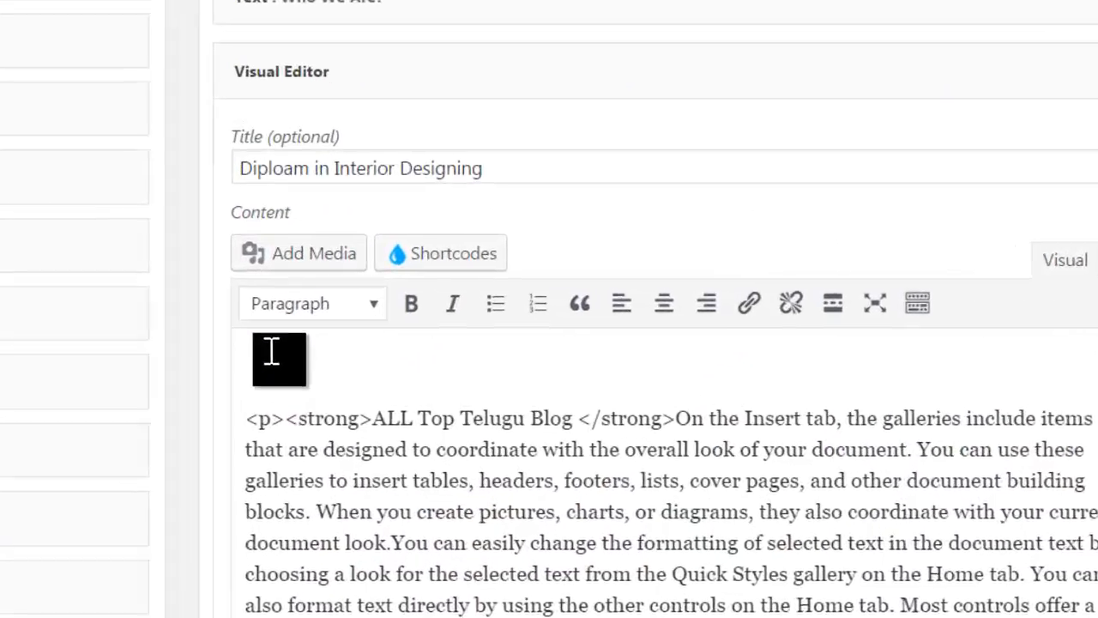
Step: Upload banner2.jpg from the Sample Web Banners folder and insert it above the paragraph at Medium size, 300 × 60
{"action": "left_click", "coordinate": [313, 254]}
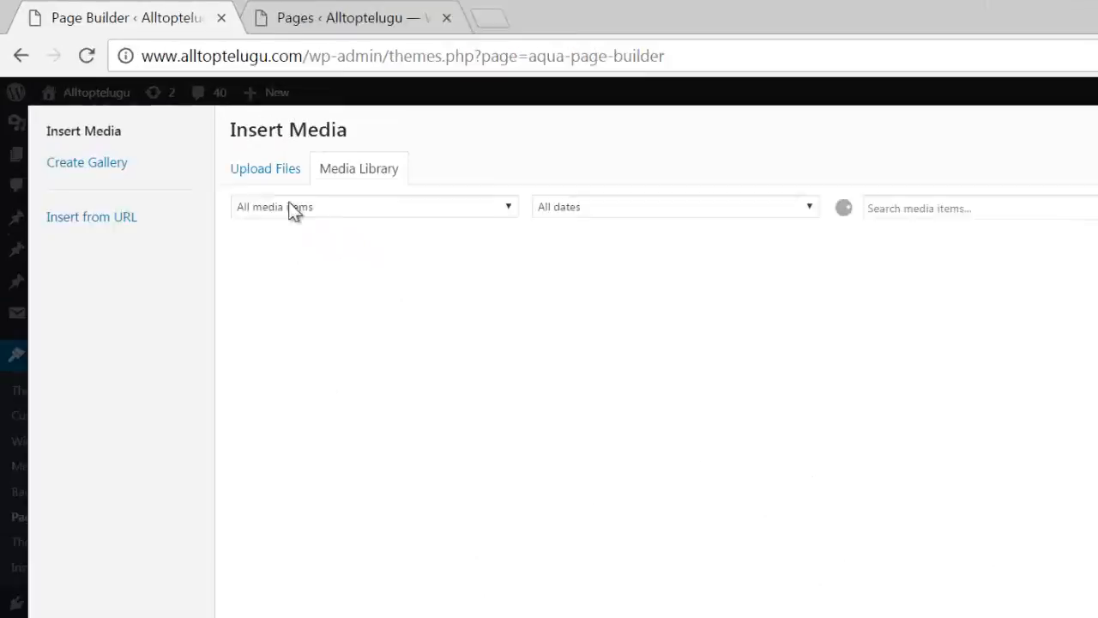
{"action": "left_click", "coordinate": [268, 170]}
{"action": "left_click", "coordinate": [548, 257]}
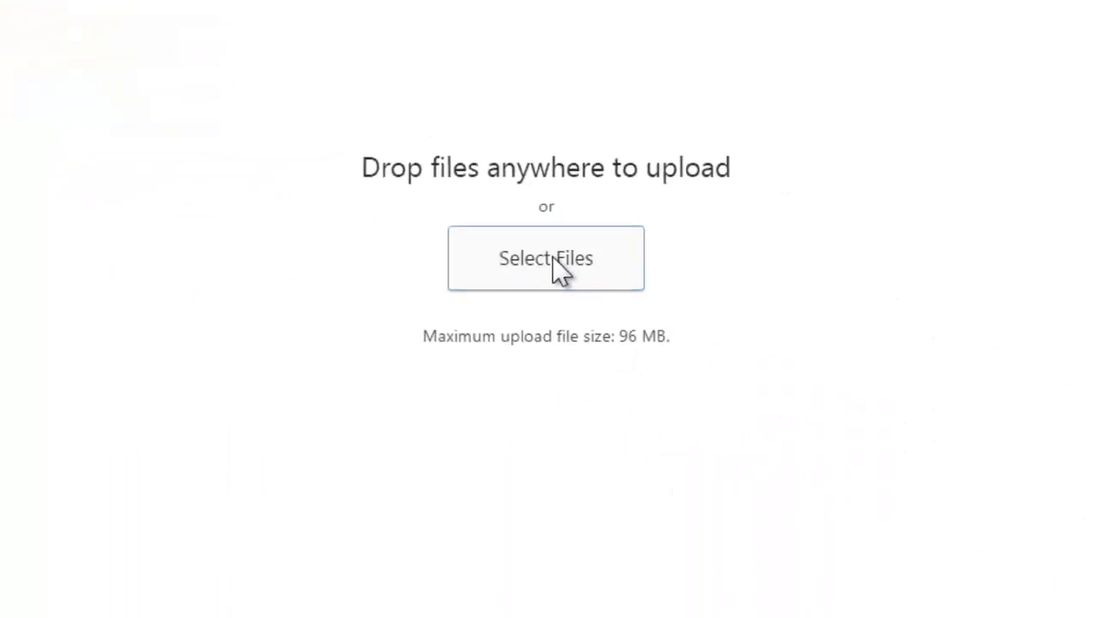
{"action": "double_click", "coordinate": [399, 152]}
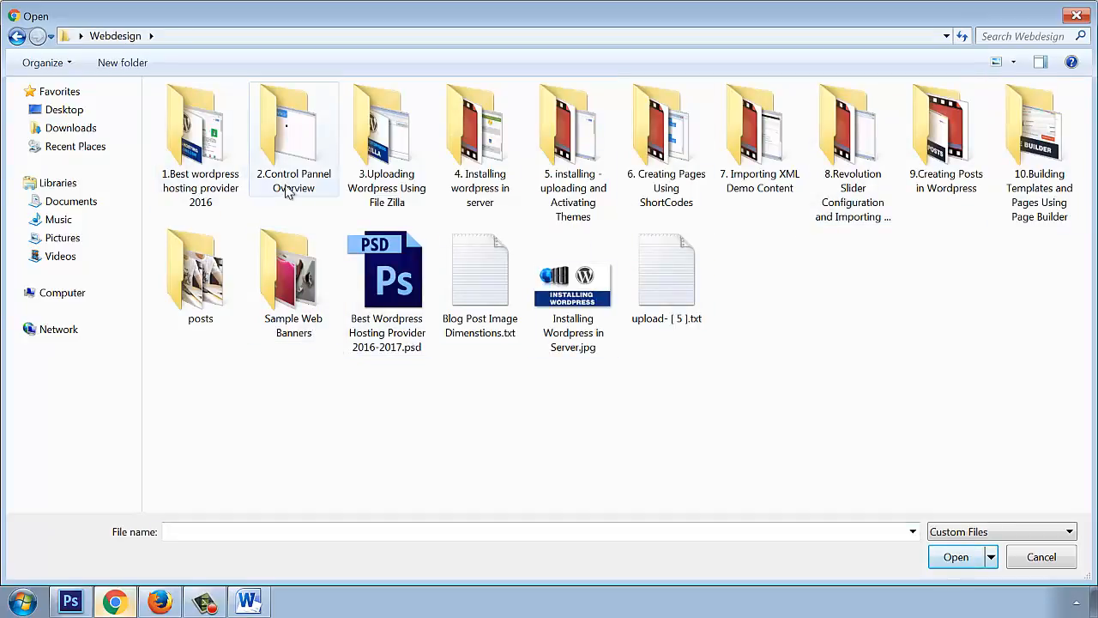
{"action": "left_click", "coordinate": [359, 163]}
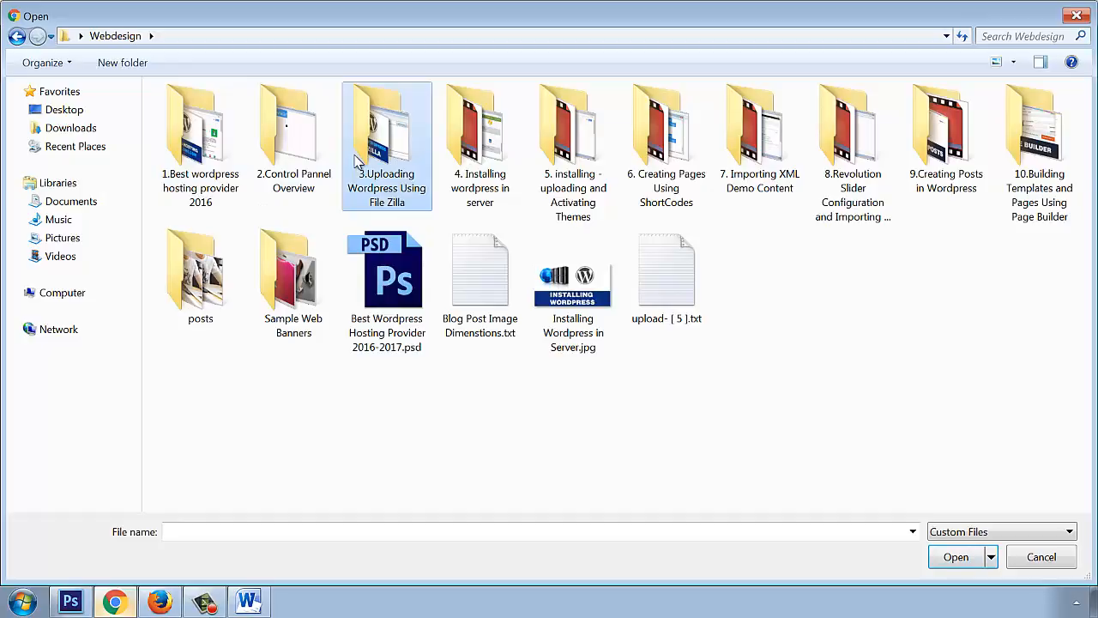
{"action": "double_click", "coordinate": [291, 279]}
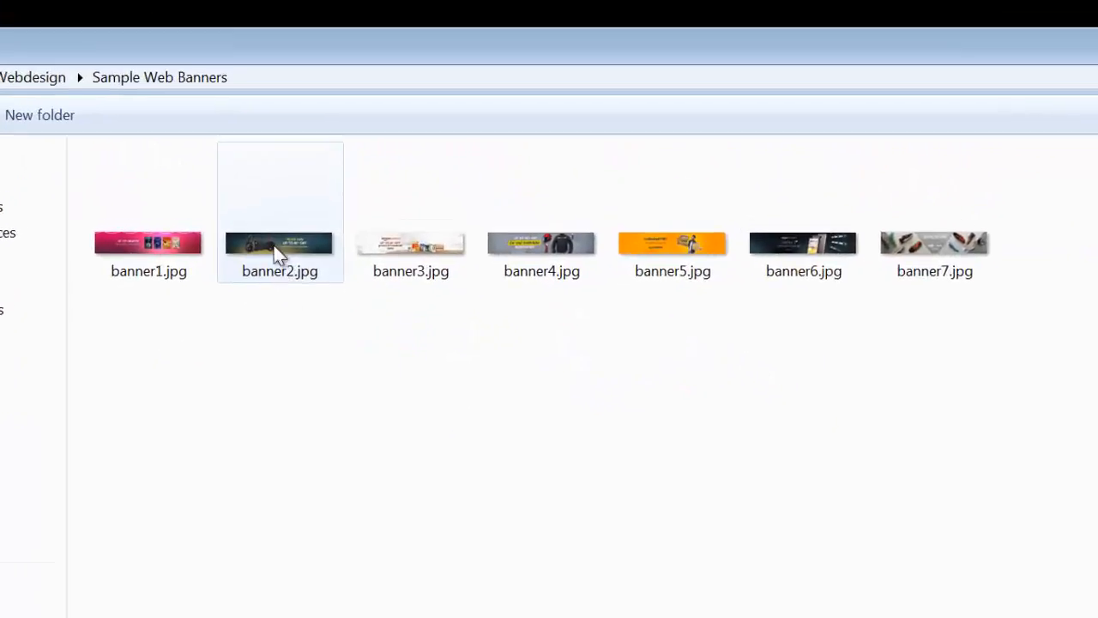
{"action": "double_click", "coordinate": [276, 254]}
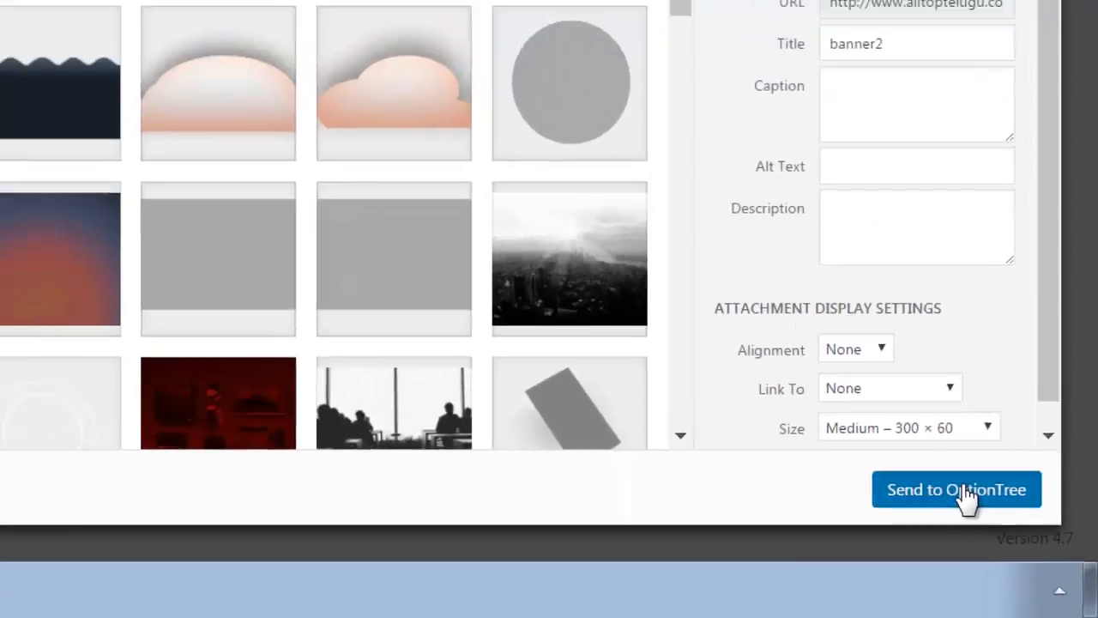
{"action": "left_click", "coordinate": [964, 491]}
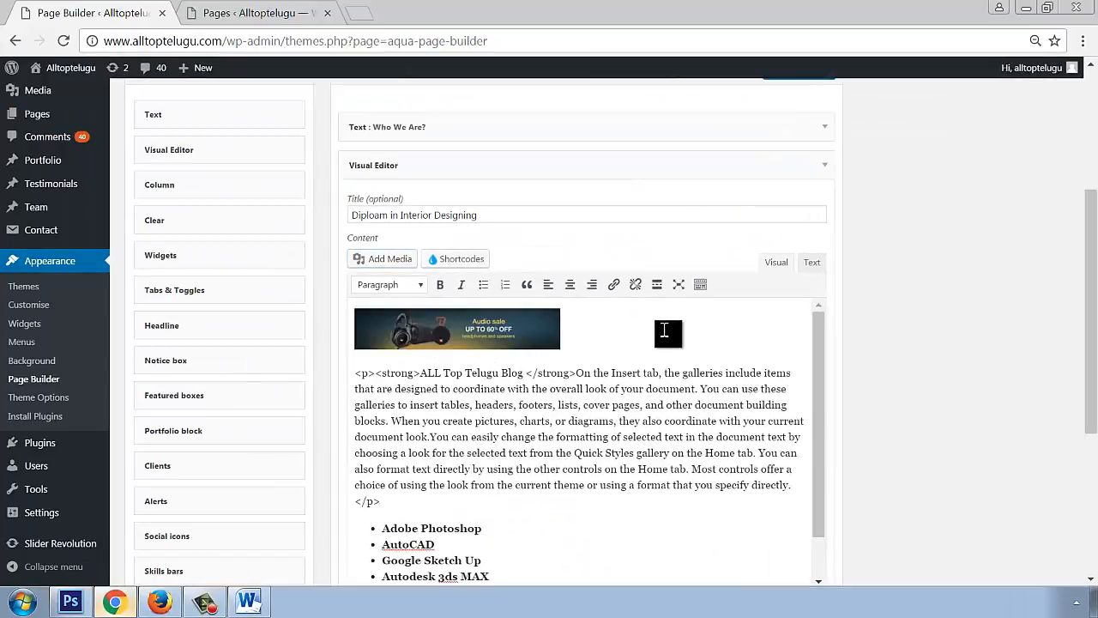
Step: Change the inserted banner image's display size to Large – 1024 × 205 and update it
{"action": "left_click", "coordinate": [533, 323]}
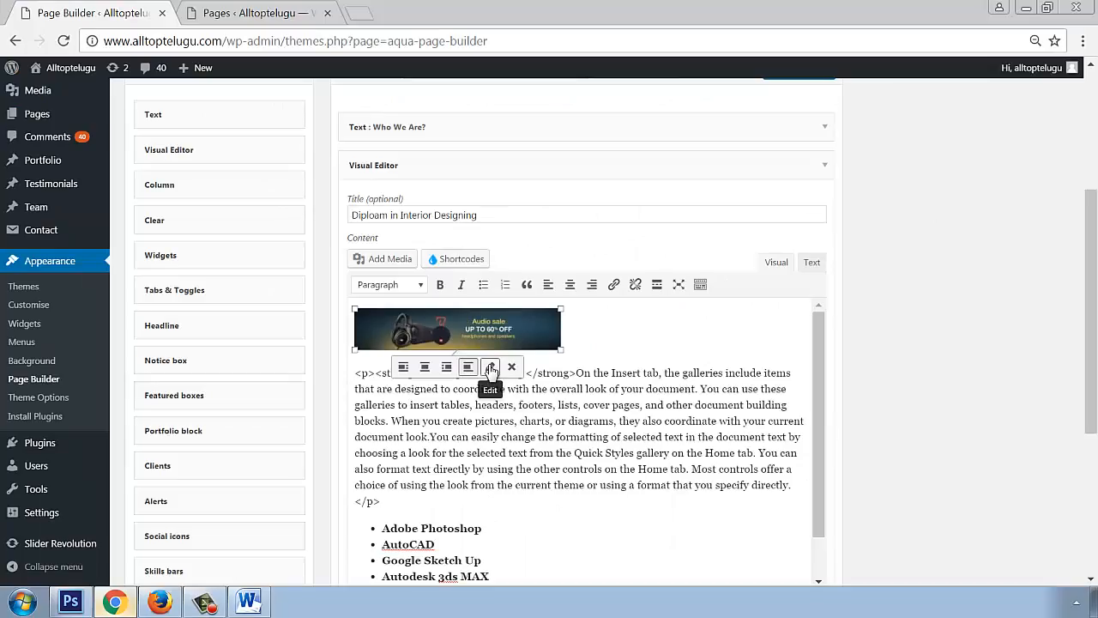
{"action": "left_click", "coordinate": [491, 367]}
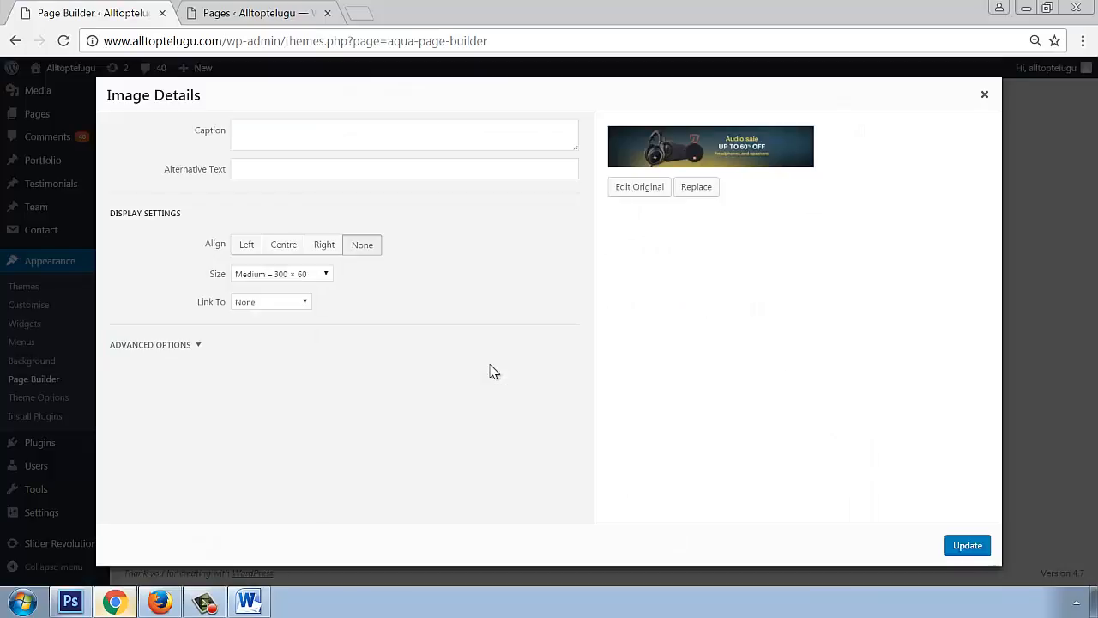
{"action": "left_click", "coordinate": [298, 274]}
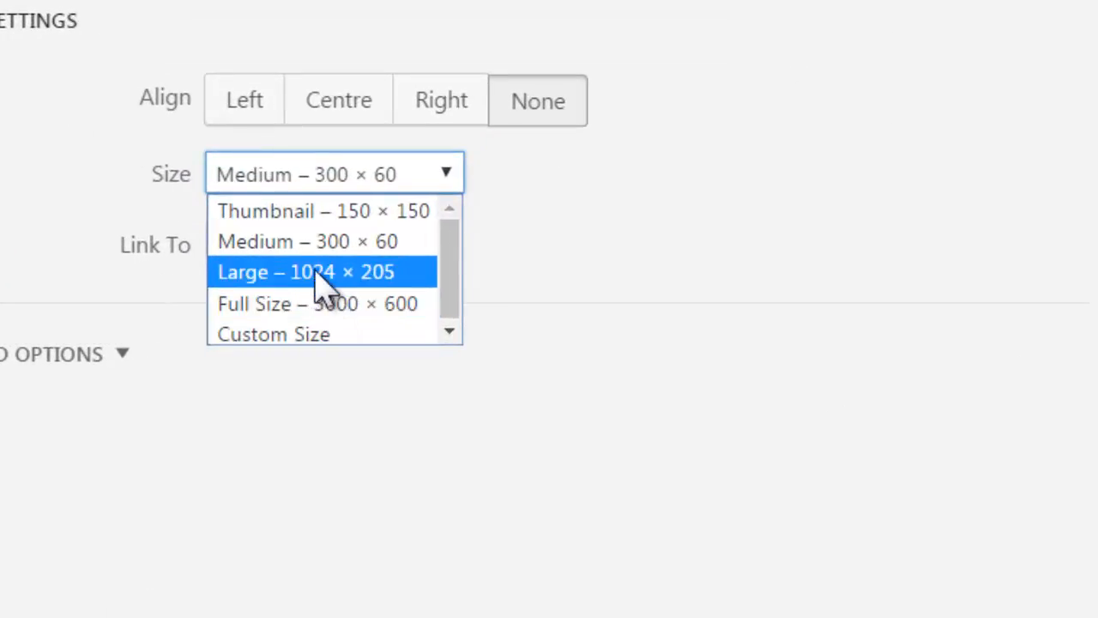
{"action": "left_click", "coordinate": [322, 275]}
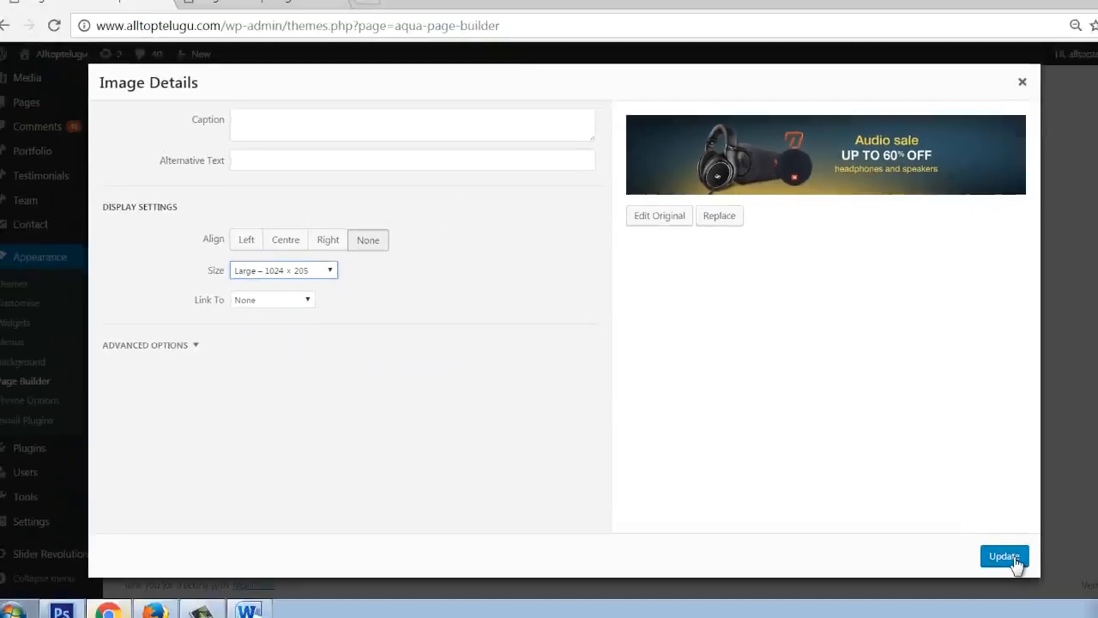
{"action": "left_click", "coordinate": [1002, 485]}
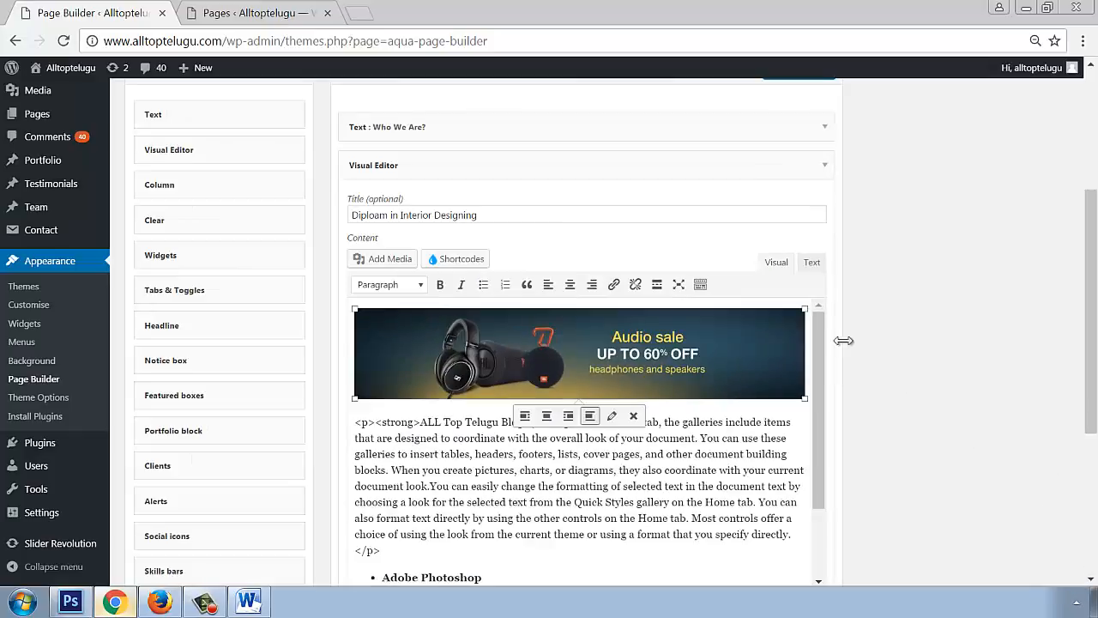
Step: Save the Smaple template with the completed Visual Editor block
{"action": "scroll", "coordinate": [858, 330], "scroll_direction": "up", "scroll_amount": 3}
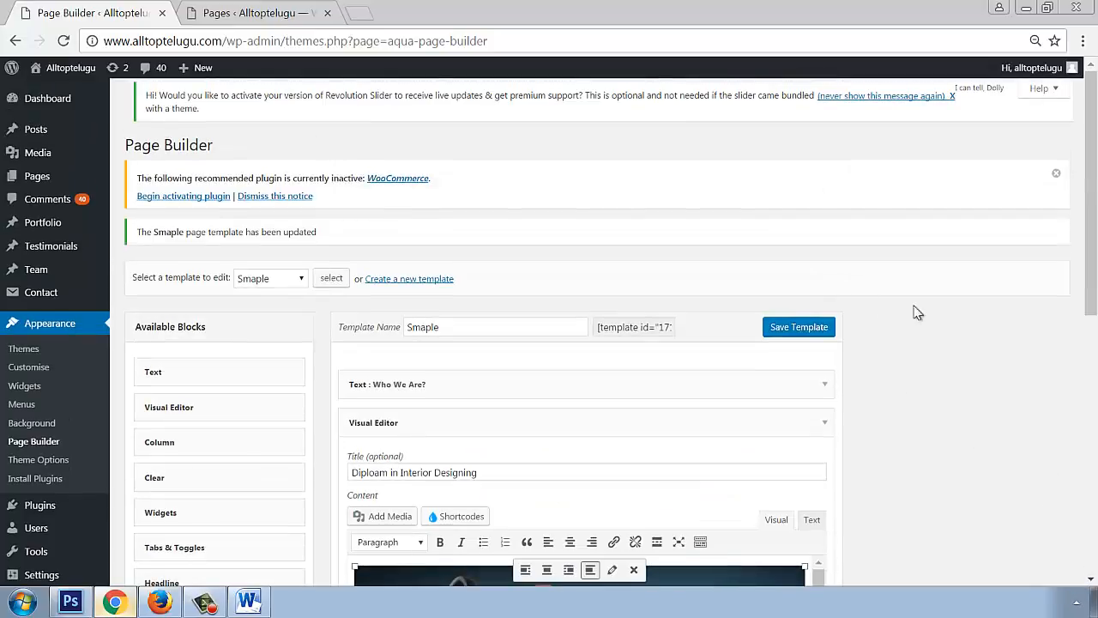
{"action": "scroll", "coordinate": [915, 311], "scroll_direction": "down", "scroll_amount": 4}
{"action": "scroll", "coordinate": [830, 279], "scroll_direction": "up", "scroll_amount": 3}
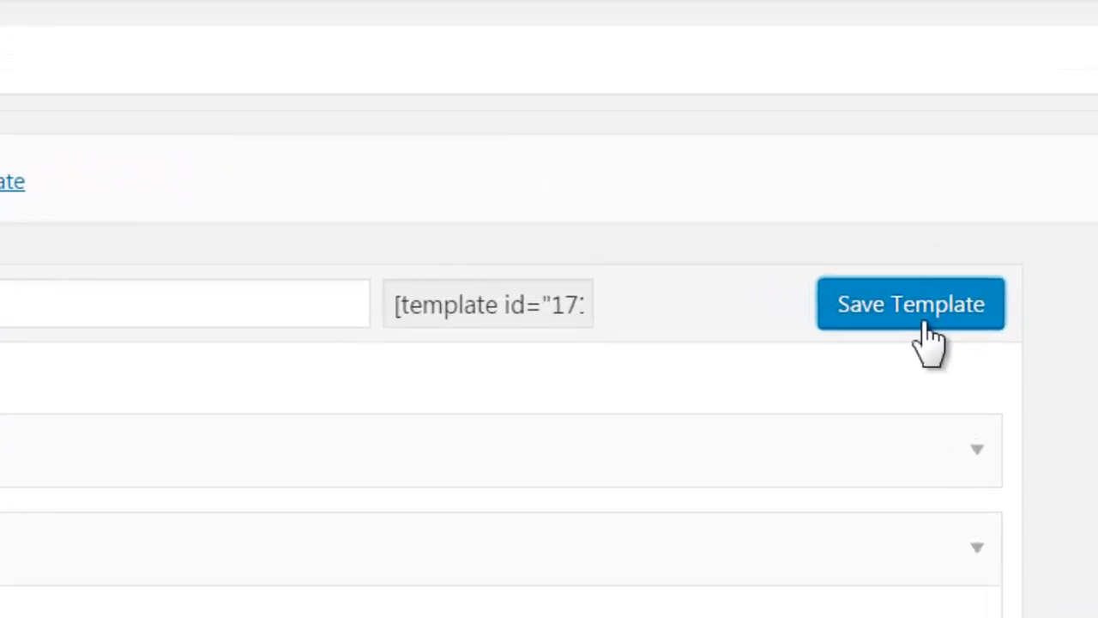
{"action": "left_click", "coordinate": [925, 324]}
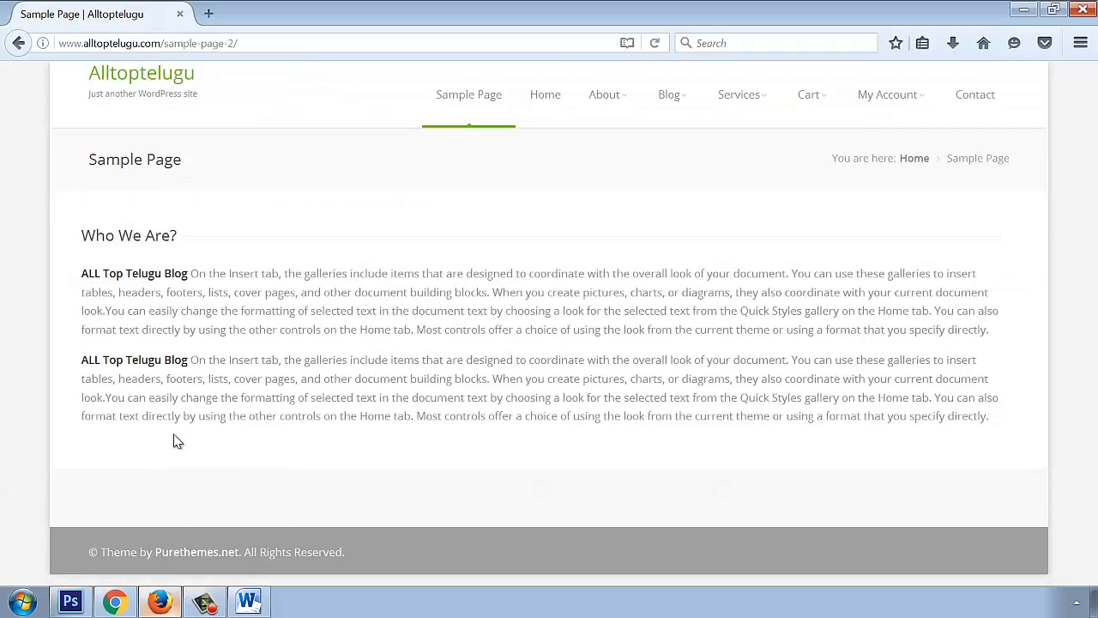
Step: Reload the live Sample Page in Firefox and examine the banner, bulleted list and download link
{"action": "left_click", "coordinate": [95, 47]}
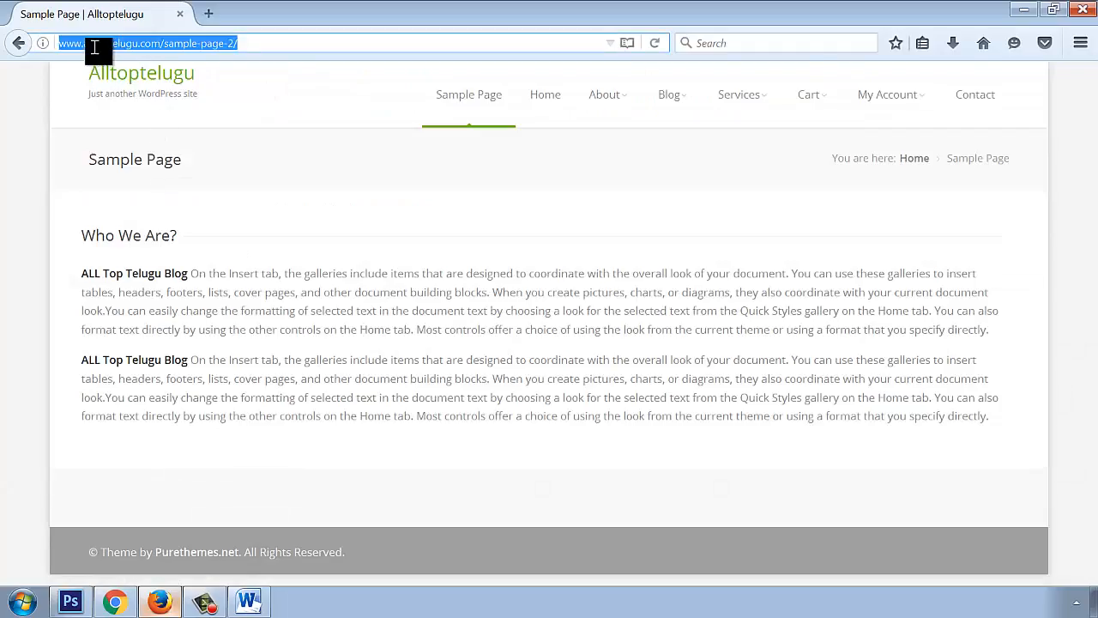
{"action": "key", "text": "Return"}
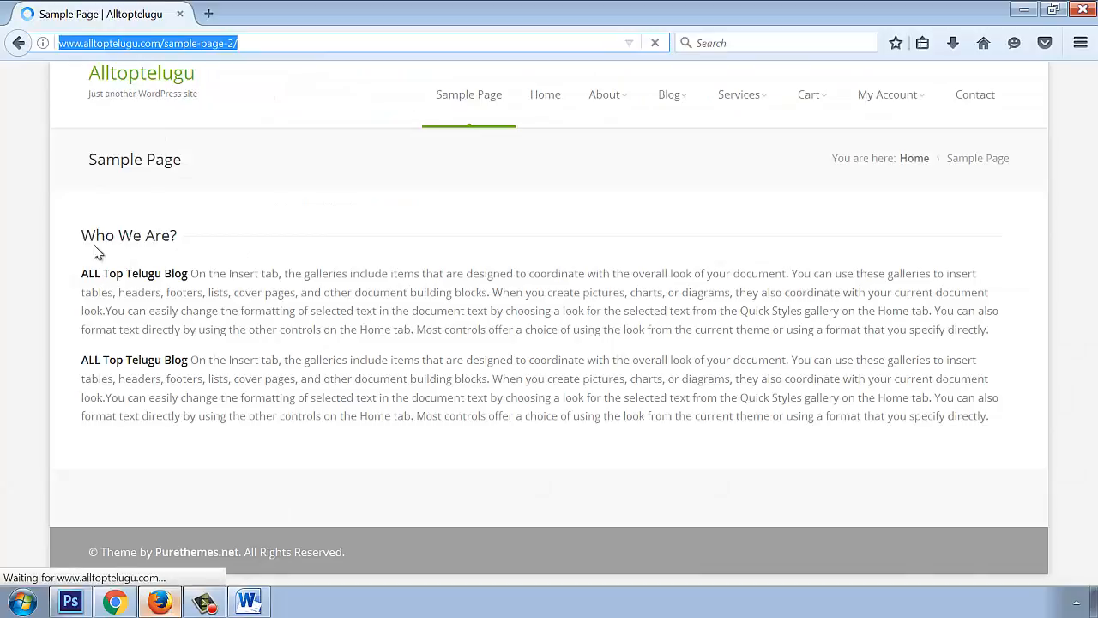
{"action": "scroll", "coordinate": [489, 319], "scroll_direction": "down", "scroll_amount": 5}
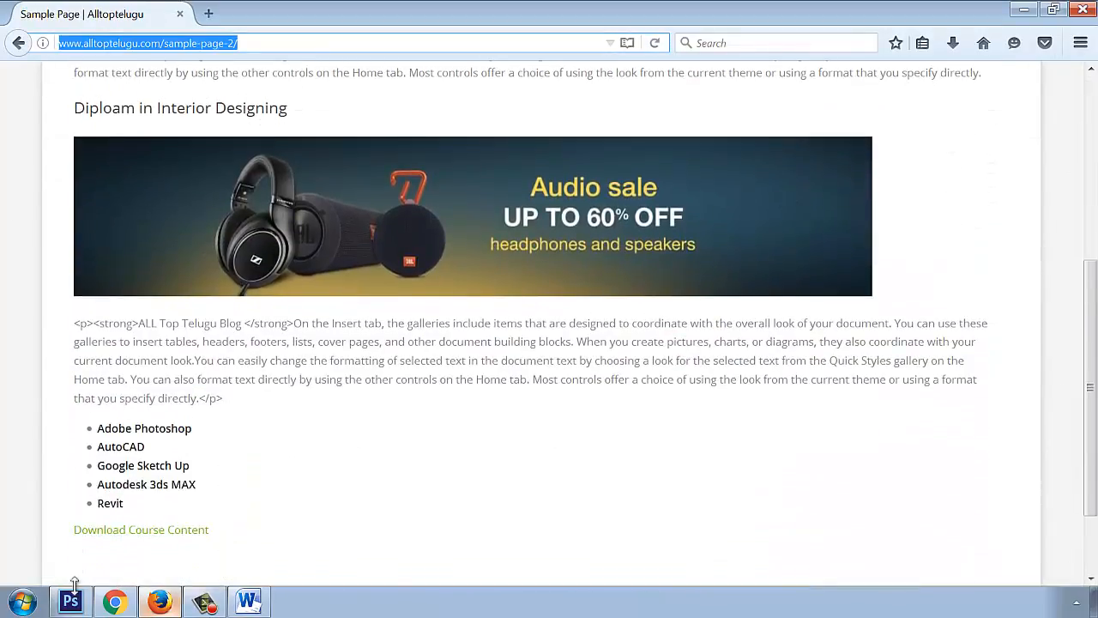
Step: Back in Chrome's Page Builder, reopen the Diploam in Interior Designing block and set its banner's size to Full Size – 3000 × 600
{"action": "left_click", "coordinate": [115, 601]}
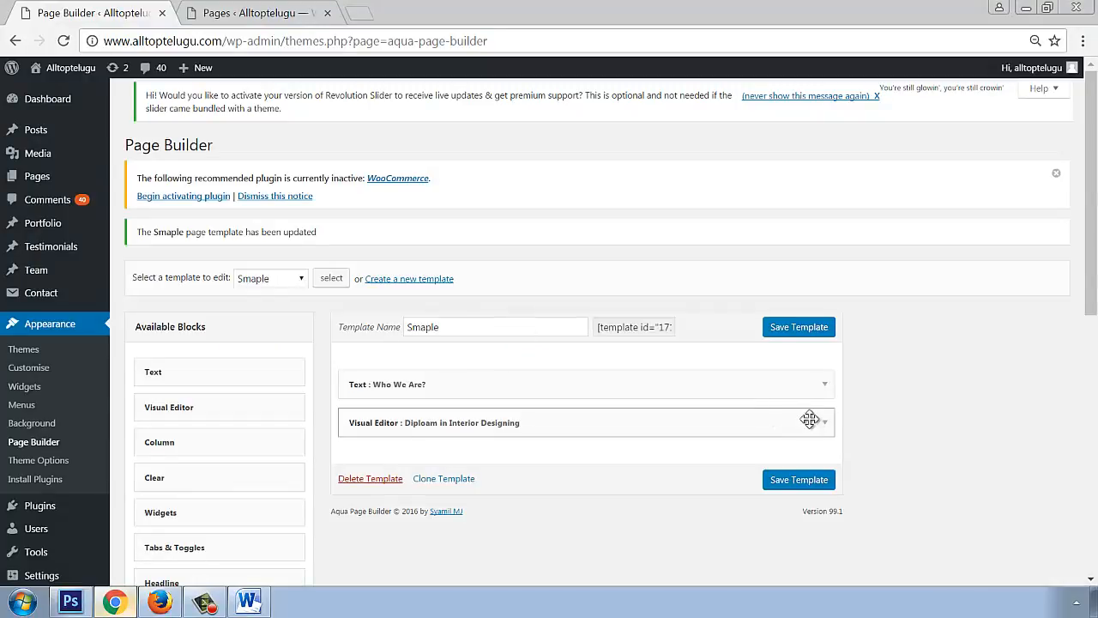
{"action": "left_click", "coordinate": [810, 418]}
{"action": "scroll", "coordinate": [772, 407], "scroll_direction": "down", "scroll_amount": 3}
{"action": "left_click", "coordinate": [770, 335]}
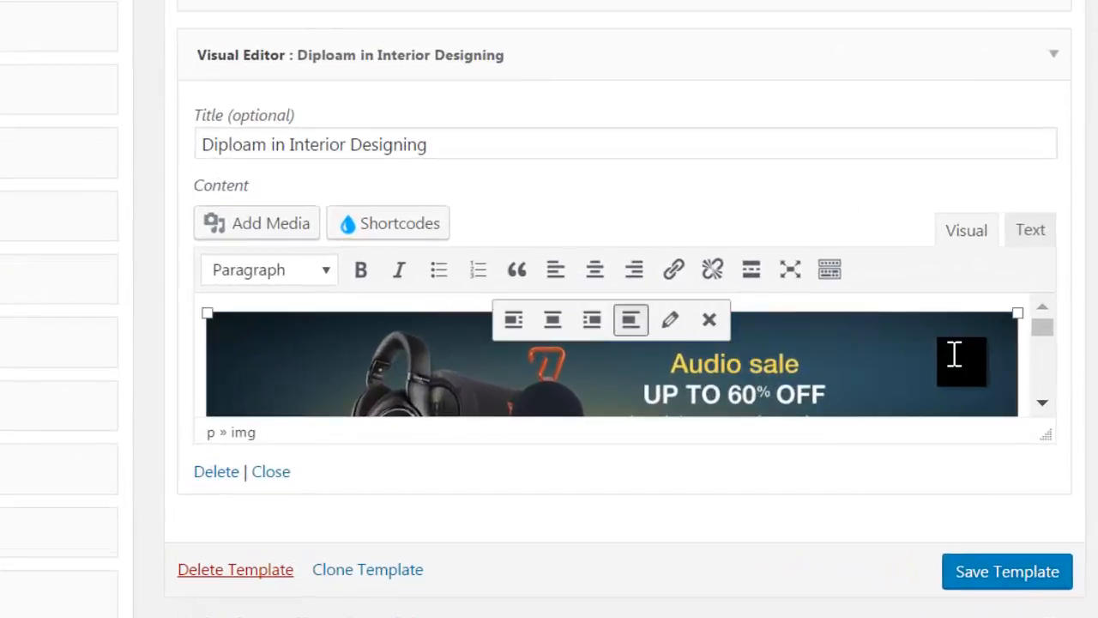
{"action": "left_click", "coordinate": [670, 324]}
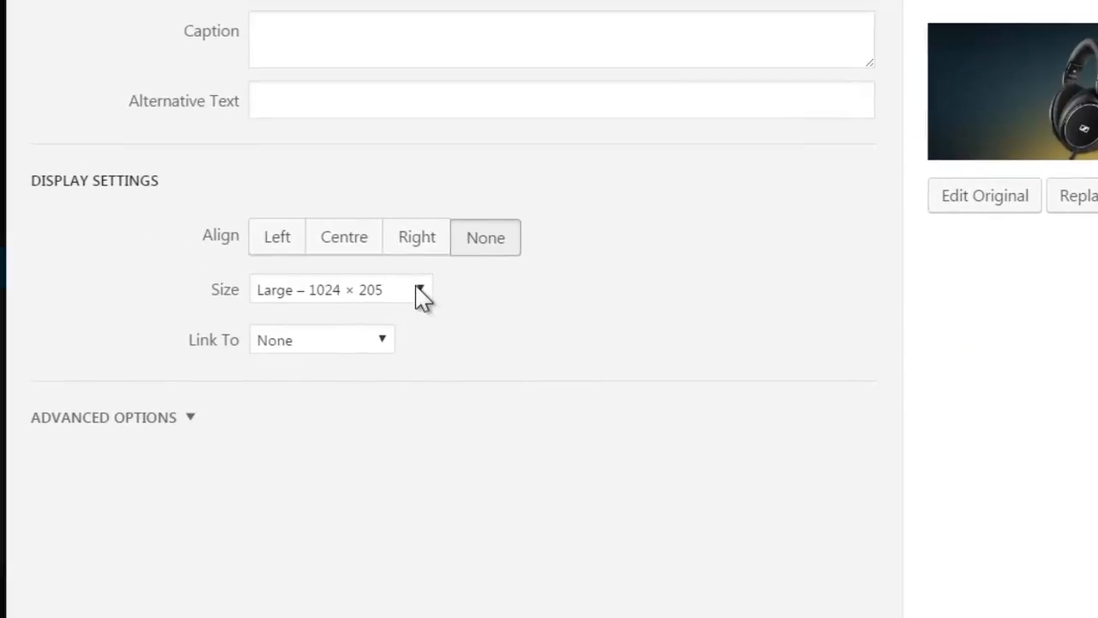
{"action": "left_click", "coordinate": [321, 275]}
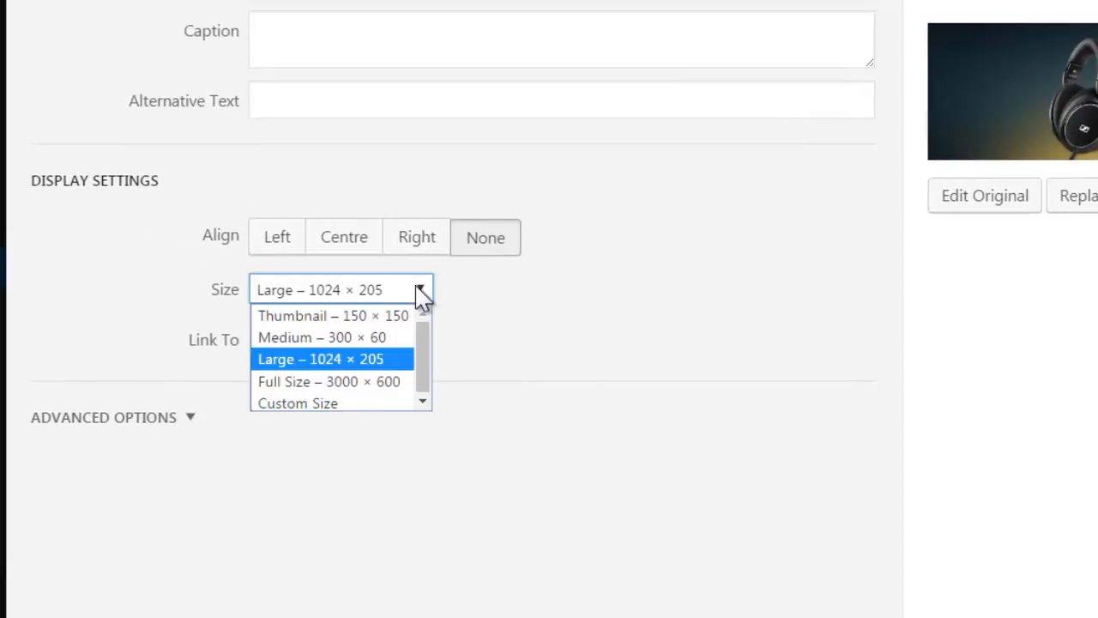
{"action": "left_click", "coordinate": [363, 381]}
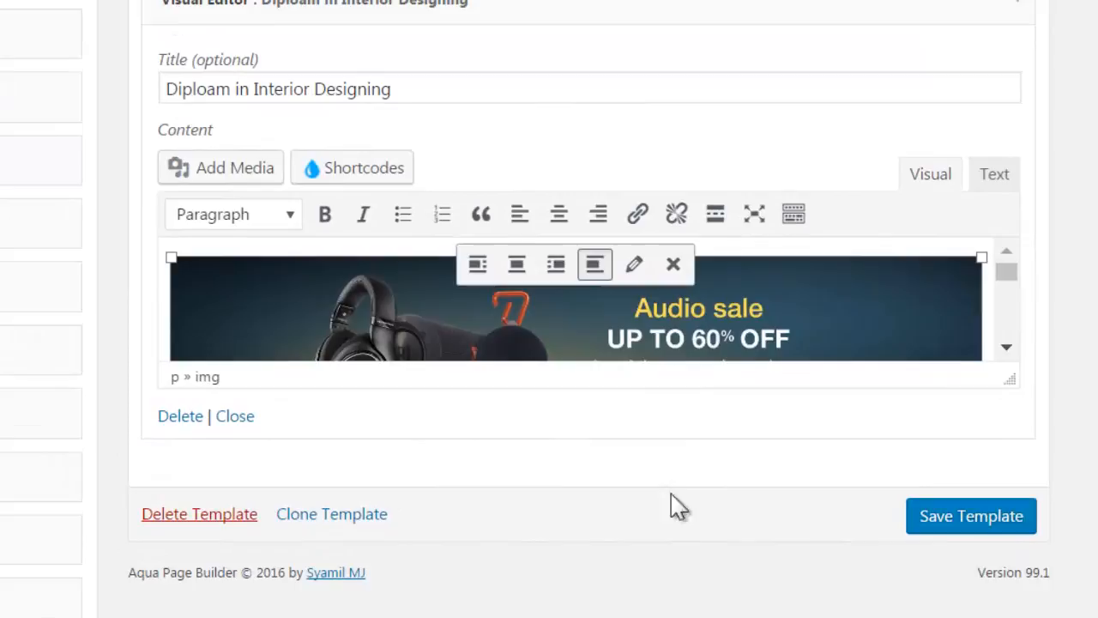
Step: Save the Smaple template and reload the live Sample Page in Firefox to examine the resized banner and the paragraph below it
{"action": "left_click", "coordinate": [930, 519]}
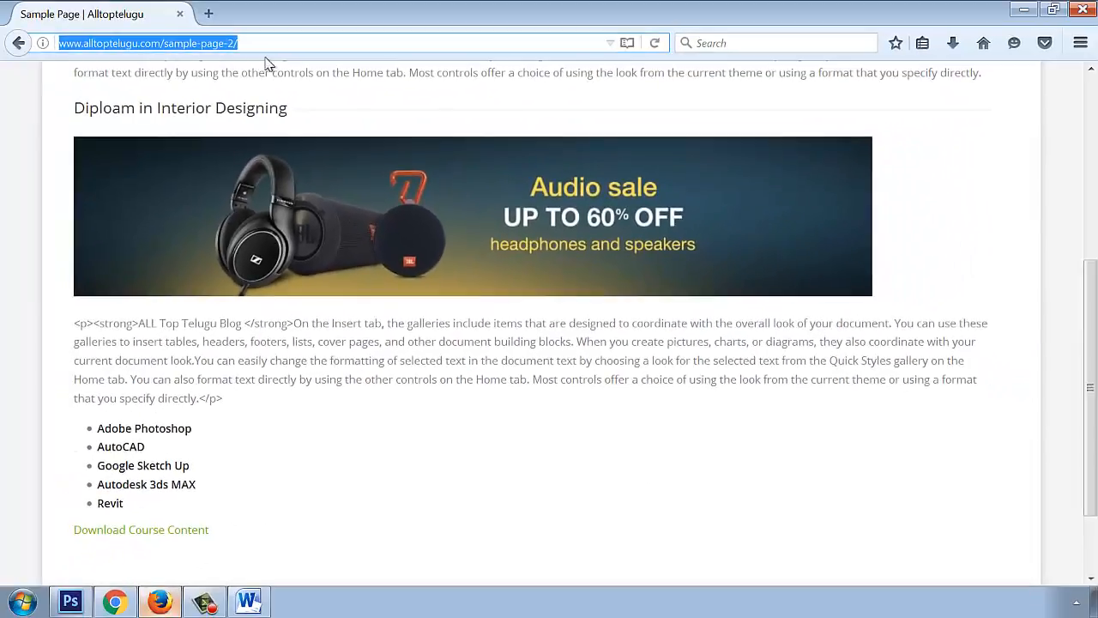
{"action": "left_click", "coordinate": [658, 42]}
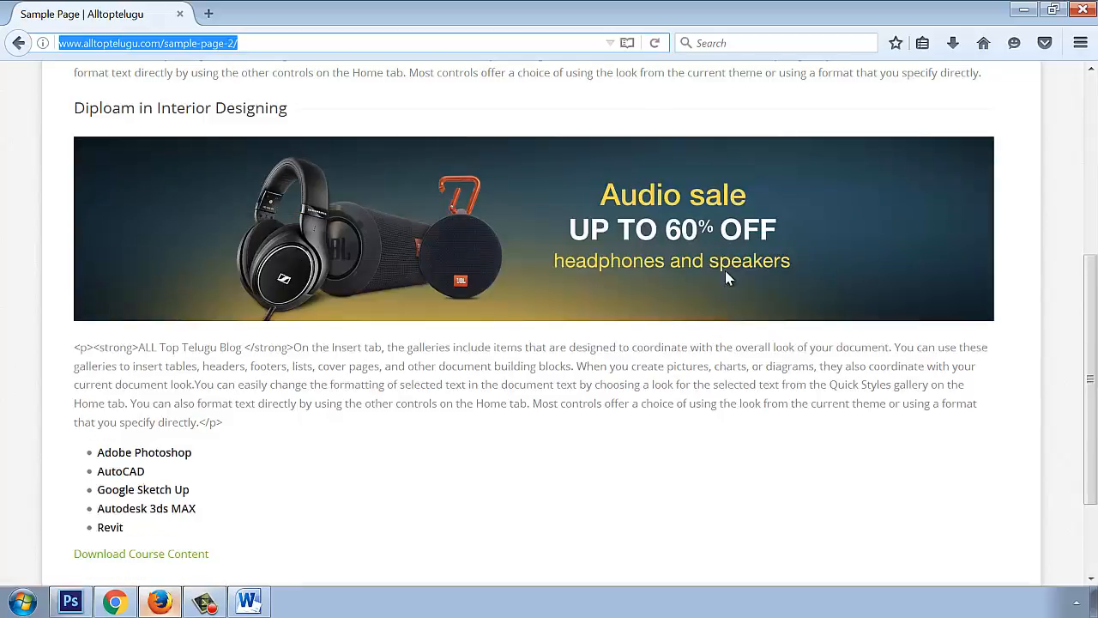
{"action": "scroll", "coordinate": [504, 379], "scroll_direction": "up", "scroll_amount": 2}
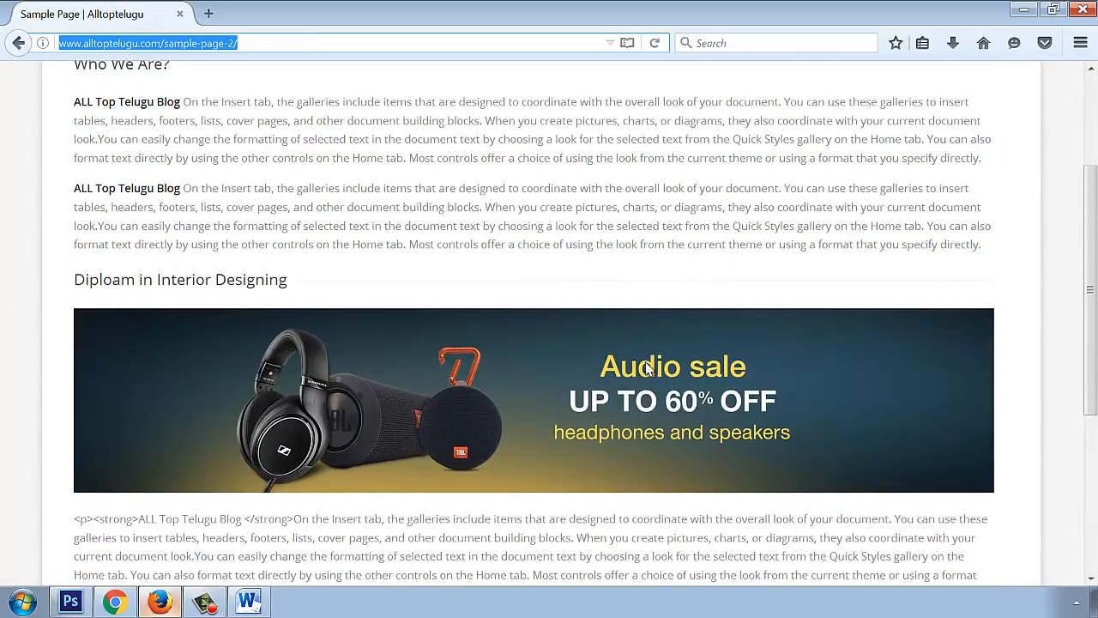
{"action": "scroll", "coordinate": [649, 368], "scroll_direction": "down", "scroll_amount": 2}
{"action": "left_click_drag", "start_coordinate": [86, 348], "coordinate": [187, 403]}
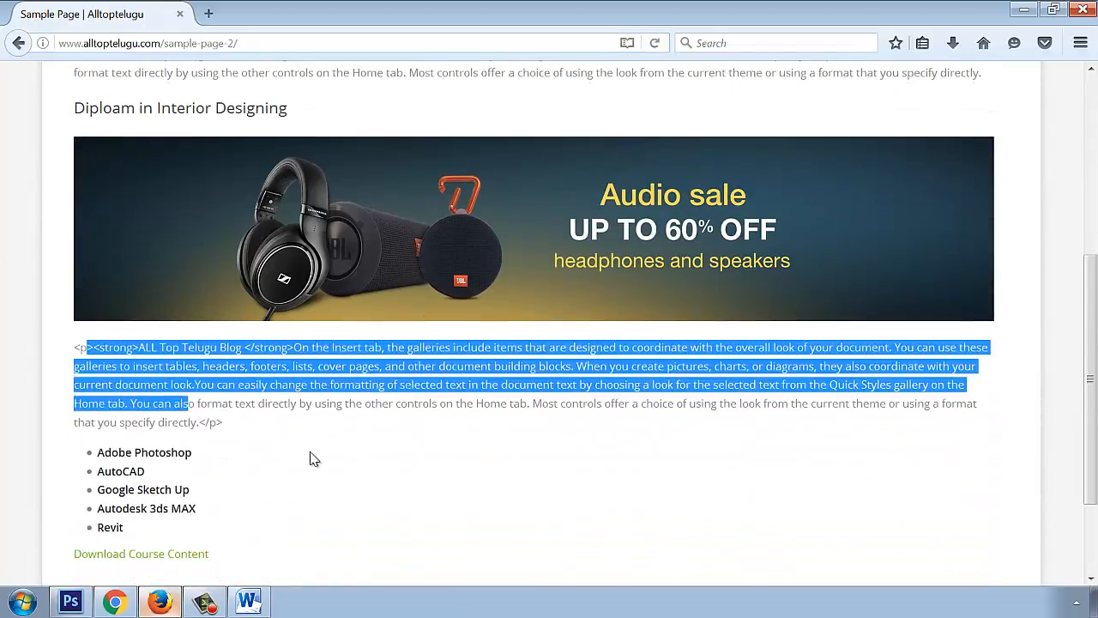
{"action": "left_click", "coordinate": [310, 458]}
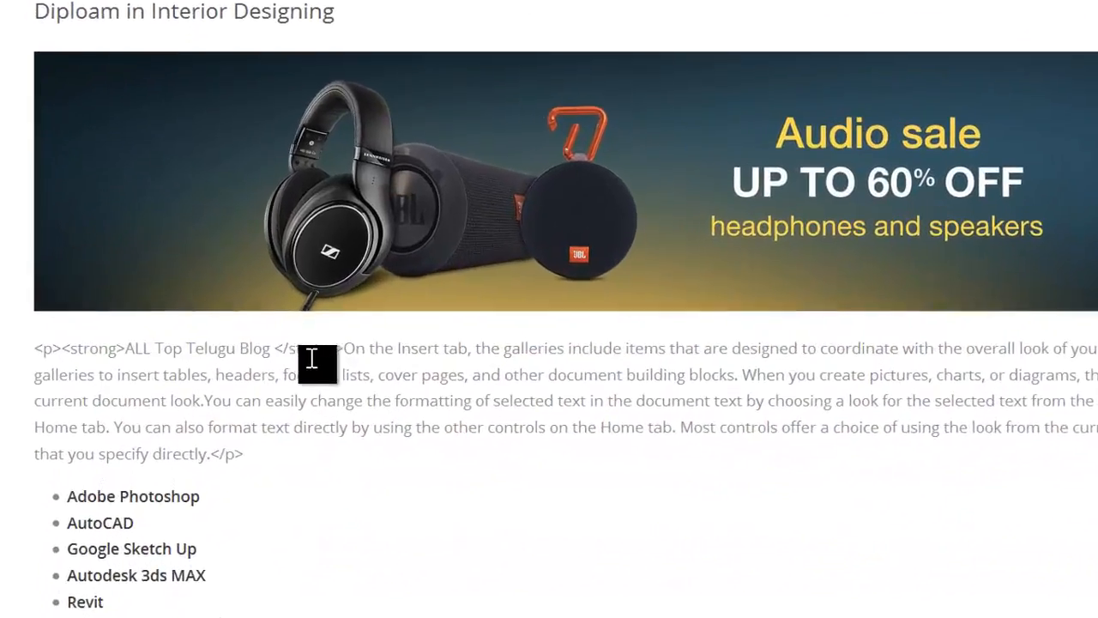
{"action": "scroll", "coordinate": [365, 361], "scroll_direction": "up", "scroll_amount": 3}
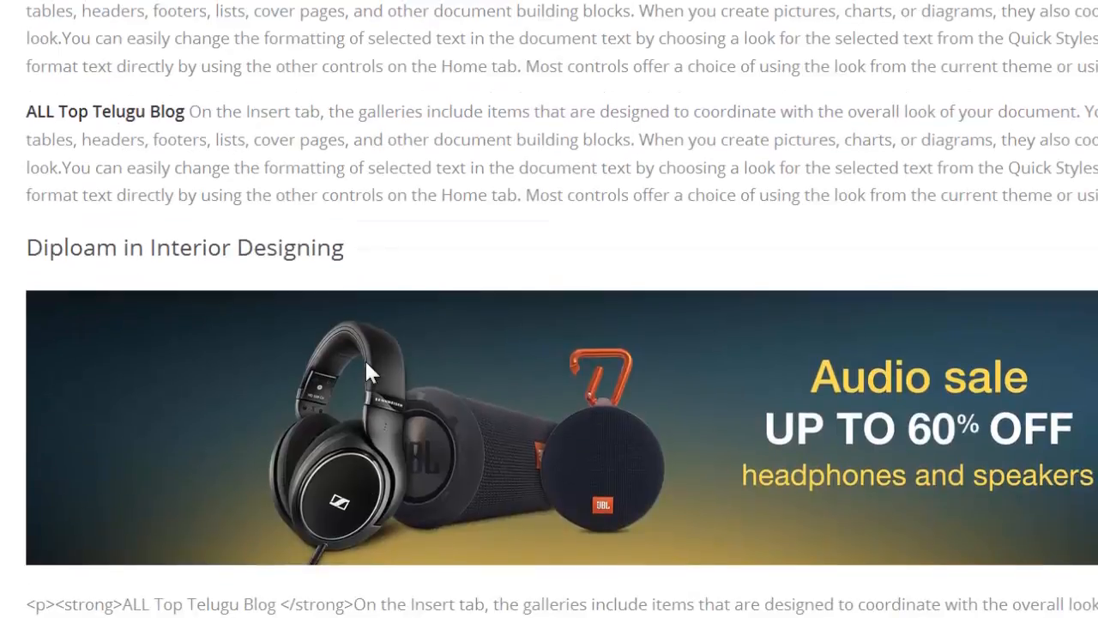
{"action": "scroll", "coordinate": [365, 361], "scroll_direction": "down", "scroll_amount": 3}
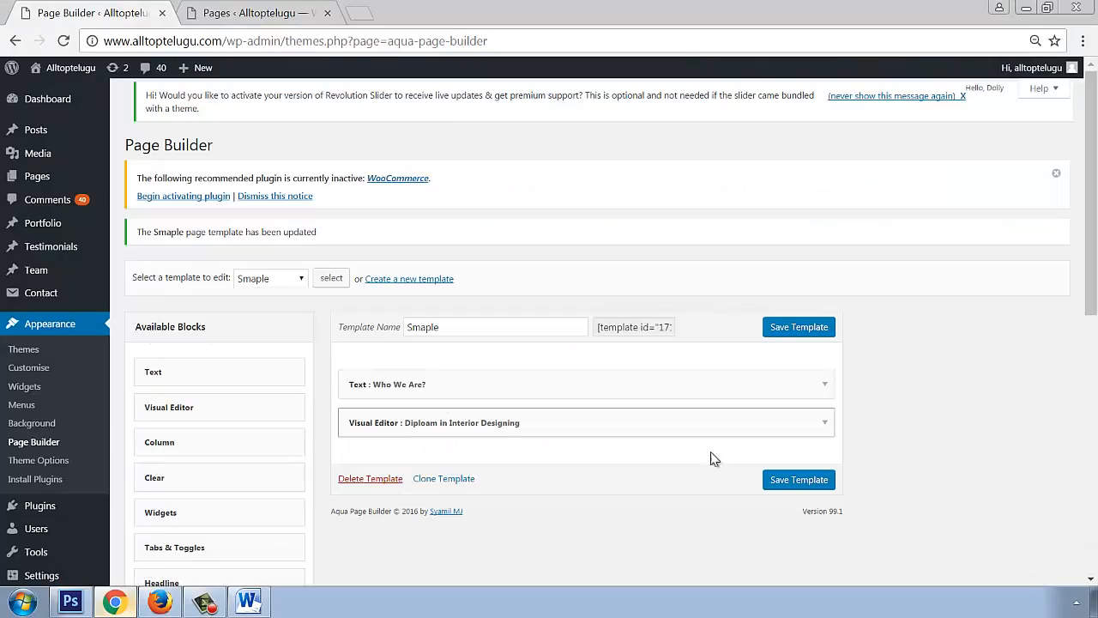
Step: Back in Chrome, reopen the Diploam in Interior Designing block and delete the stray HTML tags and "ALL Top Telugu Blog" from its paragraph
{"action": "left_click", "coordinate": [824, 431]}
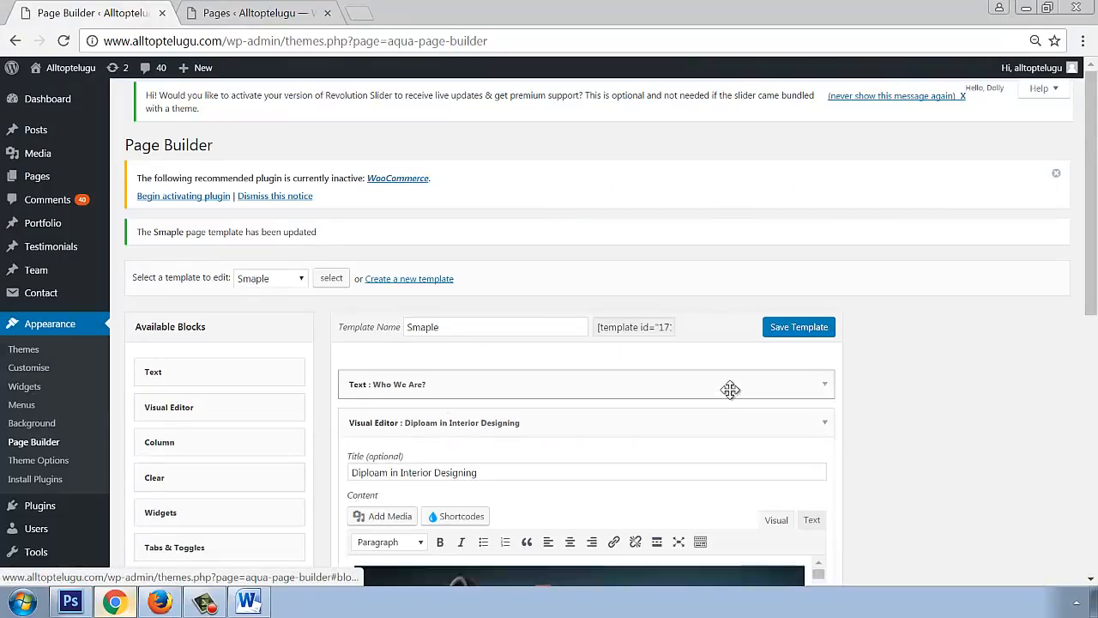
{"action": "scroll", "coordinate": [725, 360], "scroll_direction": "down", "scroll_amount": 4}
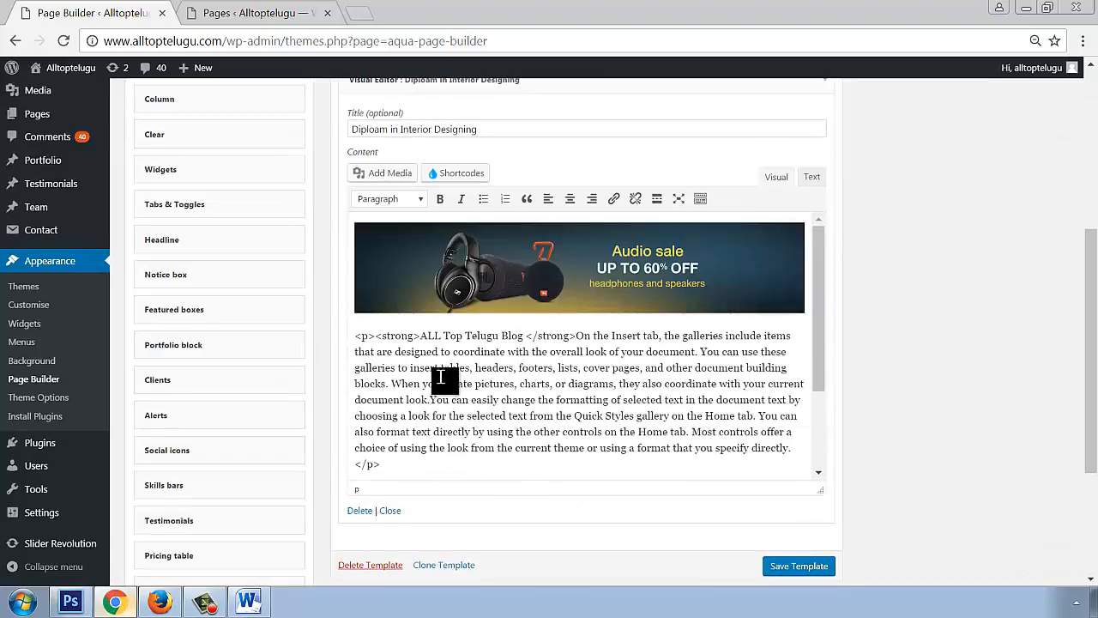
{"action": "left_click_drag", "start_coordinate": [421, 339], "coordinate": [374, 340]}
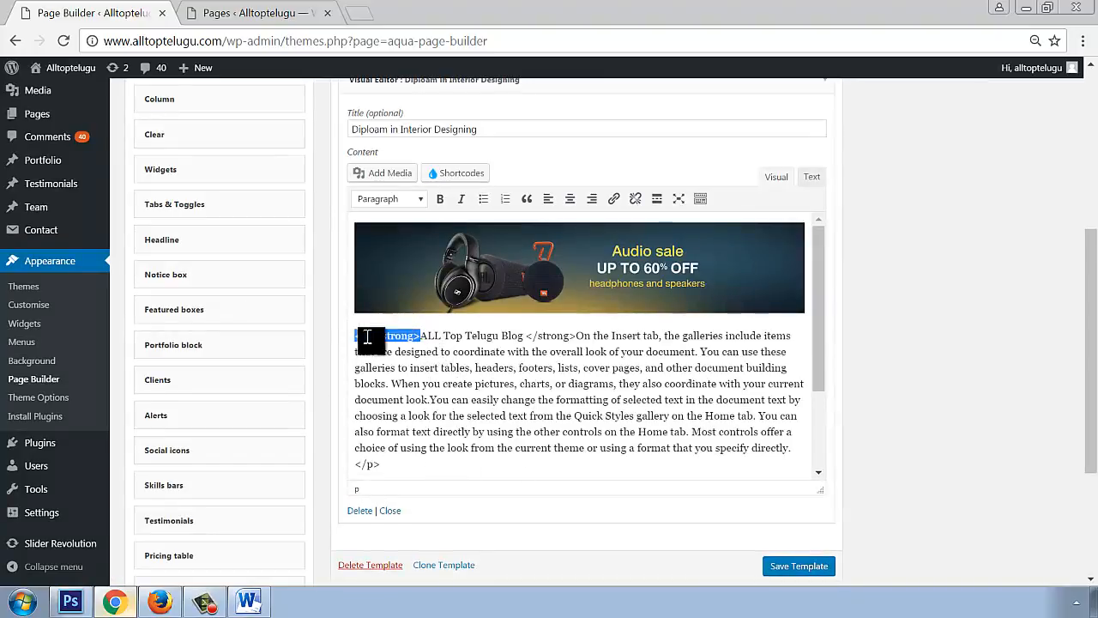
{"action": "key", "text": "Delete"}
{"action": "left_click_drag", "start_coordinate": [512, 335], "coordinate": [355, 339]}
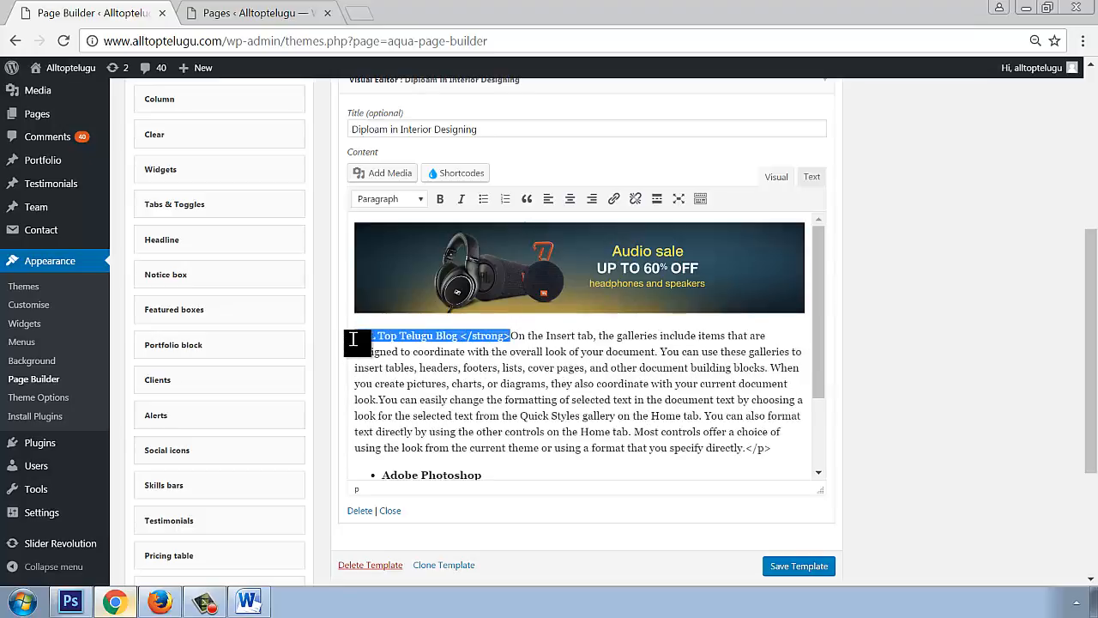
{"action": "key", "text": "Delete"}
{"action": "type", "text": "<"}
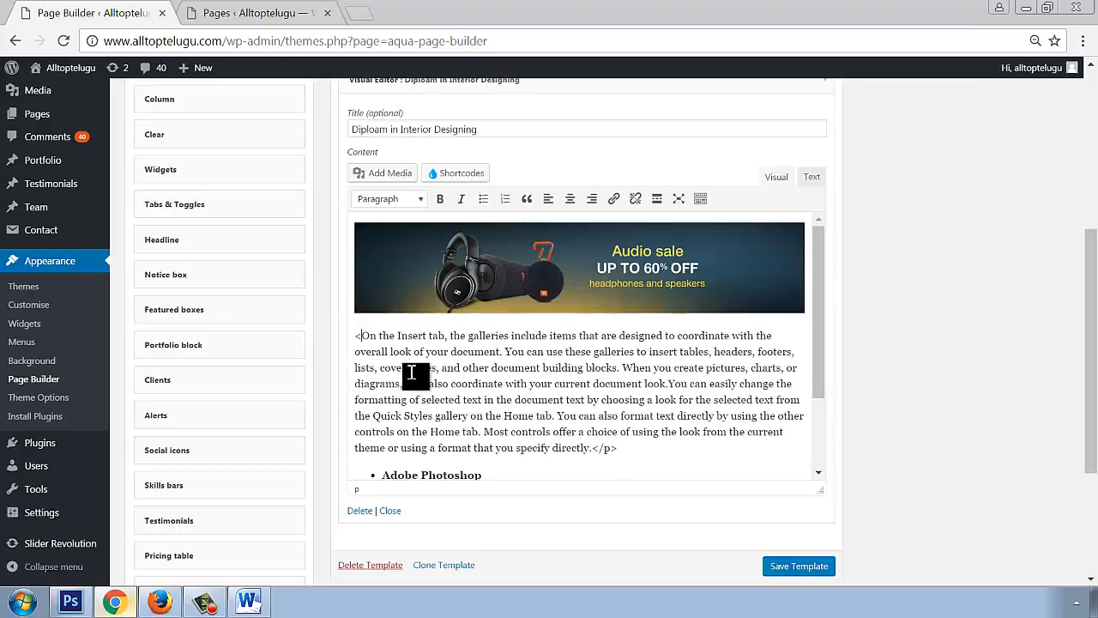
{"action": "key", "text": "BackSpace"}
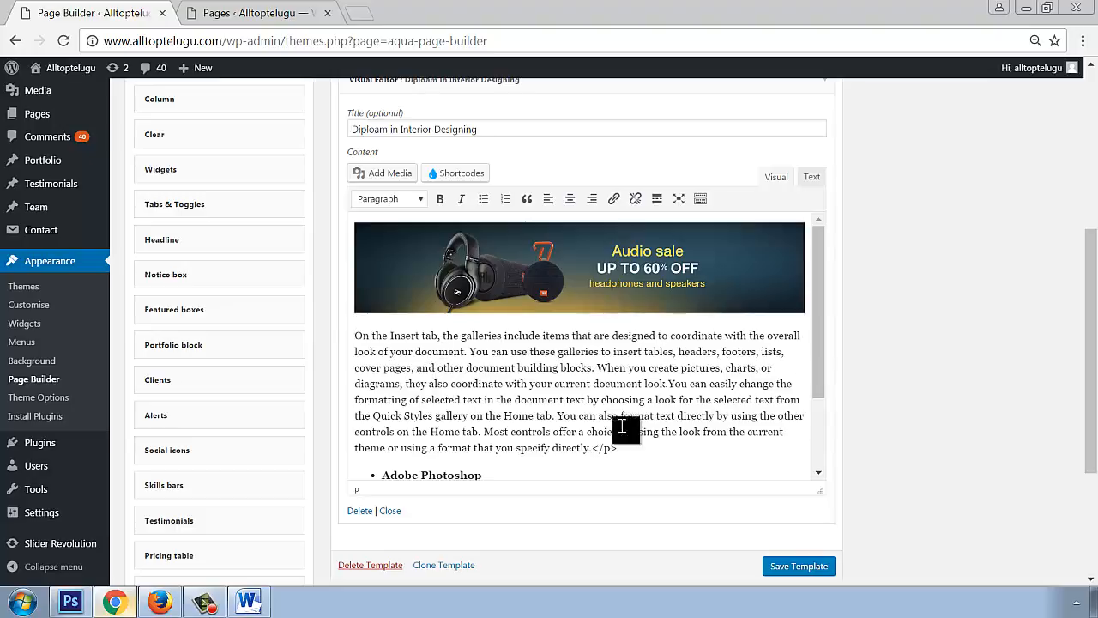
{"action": "scroll", "coordinate": [617, 429], "scroll_direction": "down", "scroll_amount": 3}
{"action": "left_click_drag", "start_coordinate": [597, 344], "coordinate": [642, 340]}
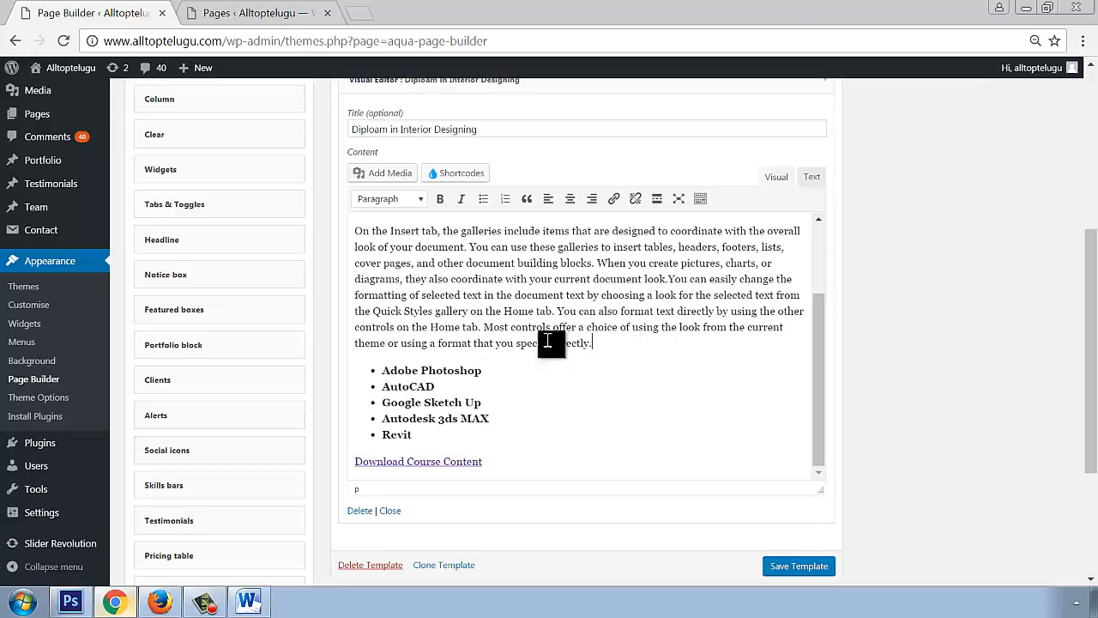
Step: Try to place a Column block beneath the open Visual Editor block
{"action": "scroll", "coordinate": [216, 192], "scroll_direction": "up", "scroll_amount": 2}
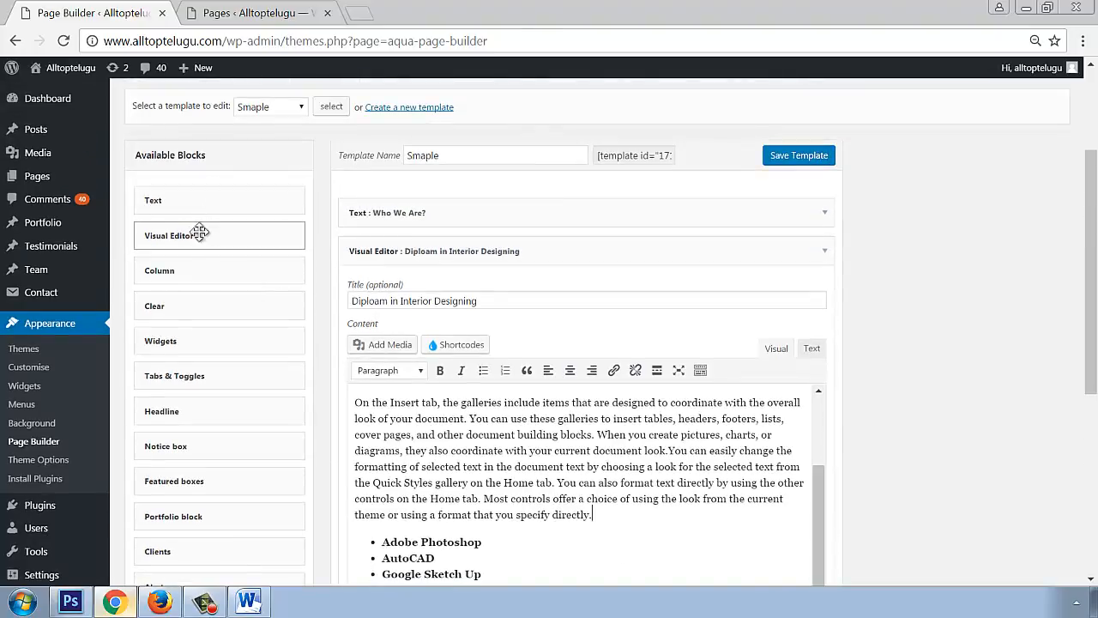
{"action": "scroll", "coordinate": [261, 276], "scroll_direction": "down", "scroll_amount": 2}
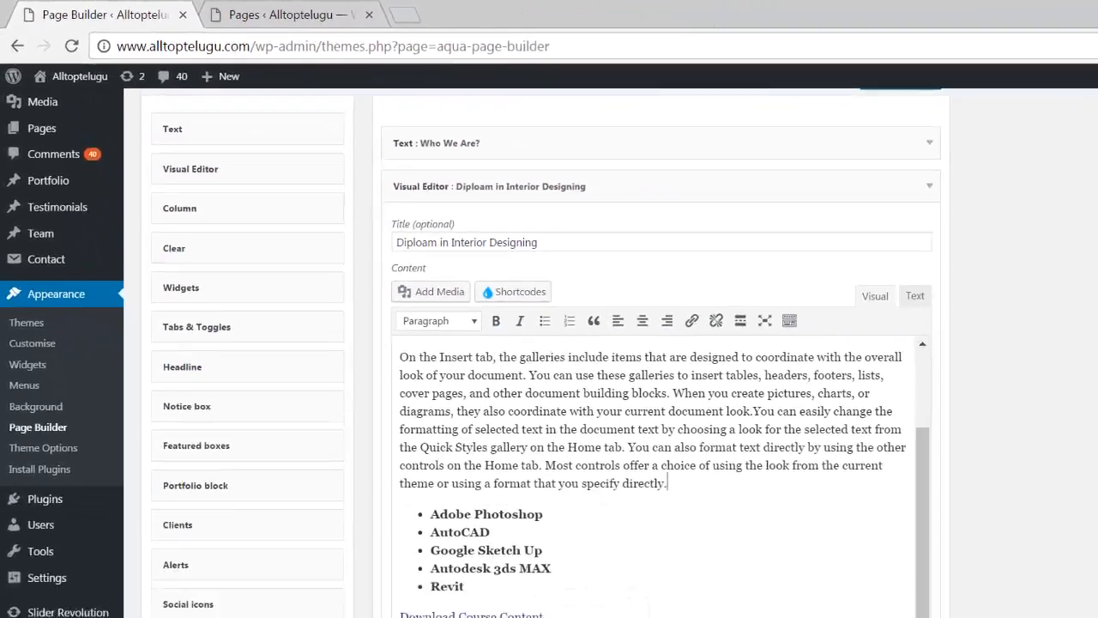
{"action": "left_click_drag", "start_coordinate": [179, 208], "coordinate": [584, 585]}
{"action": "left_click_drag", "start_coordinate": [518, 548], "coordinate": [627, 421]}
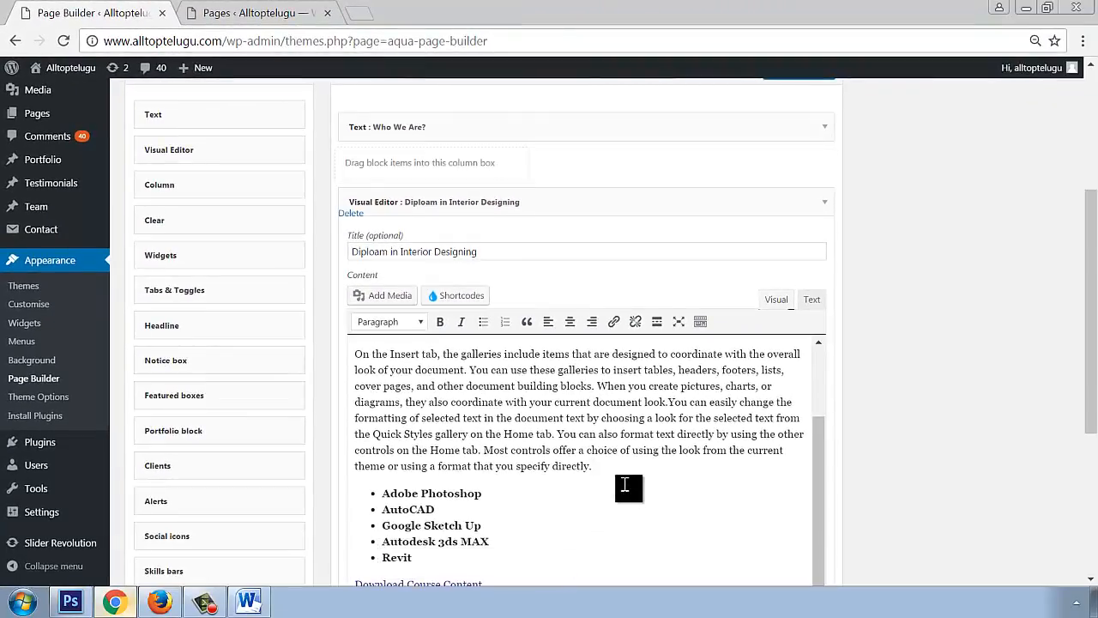
Step: Enlarge the Visual Editor block's content area until the banner, paragraph, list and download link all fit
{"action": "scroll", "coordinate": [627, 455], "scroll_direction": "down", "scroll_amount": 4}
{"action": "scroll", "coordinate": [615, 424], "scroll_direction": "up", "scroll_amount": 2}
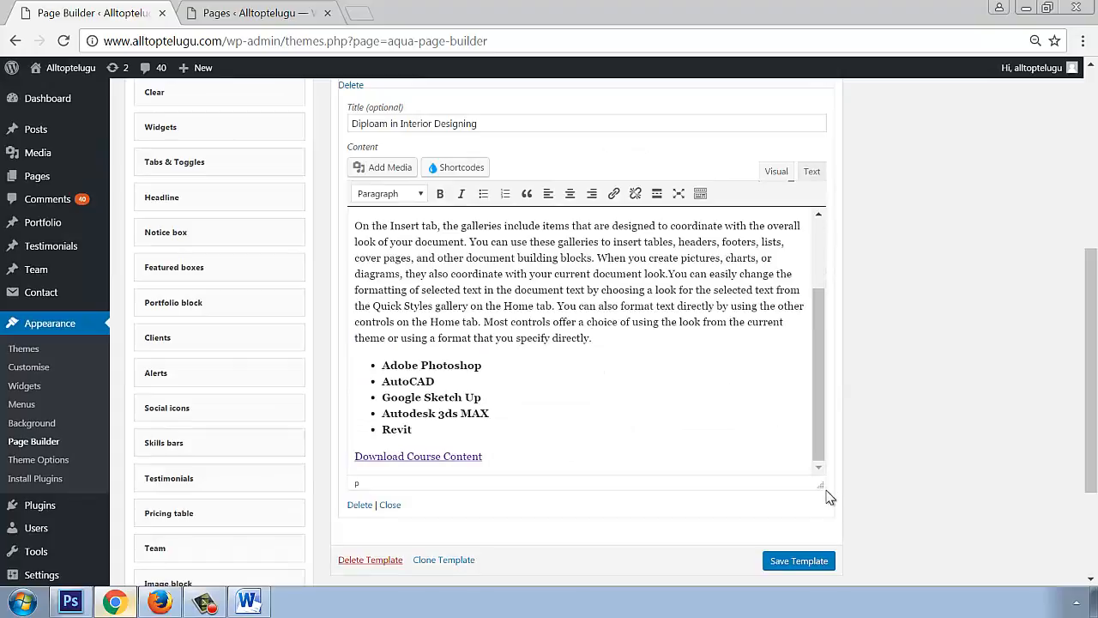
{"action": "left_click_drag", "start_coordinate": [822, 483], "coordinate": [822, 569]}
{"action": "scroll", "coordinate": [713, 498], "scroll_direction": "down", "scroll_amount": 3}
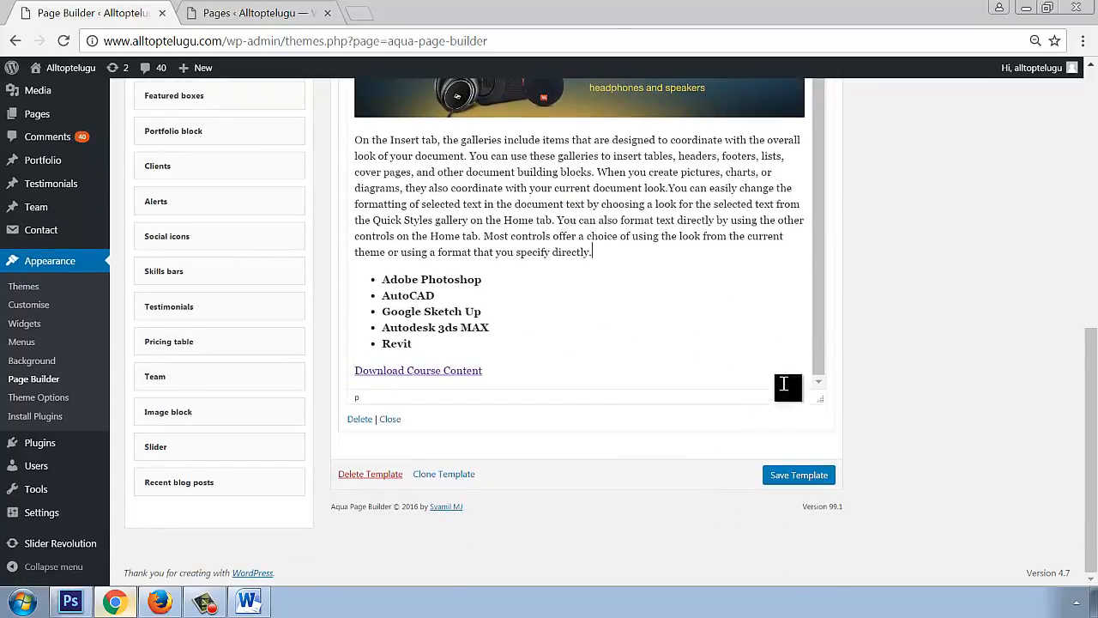
{"action": "left_click_drag", "start_coordinate": [822, 399], "coordinate": [824, 501]}
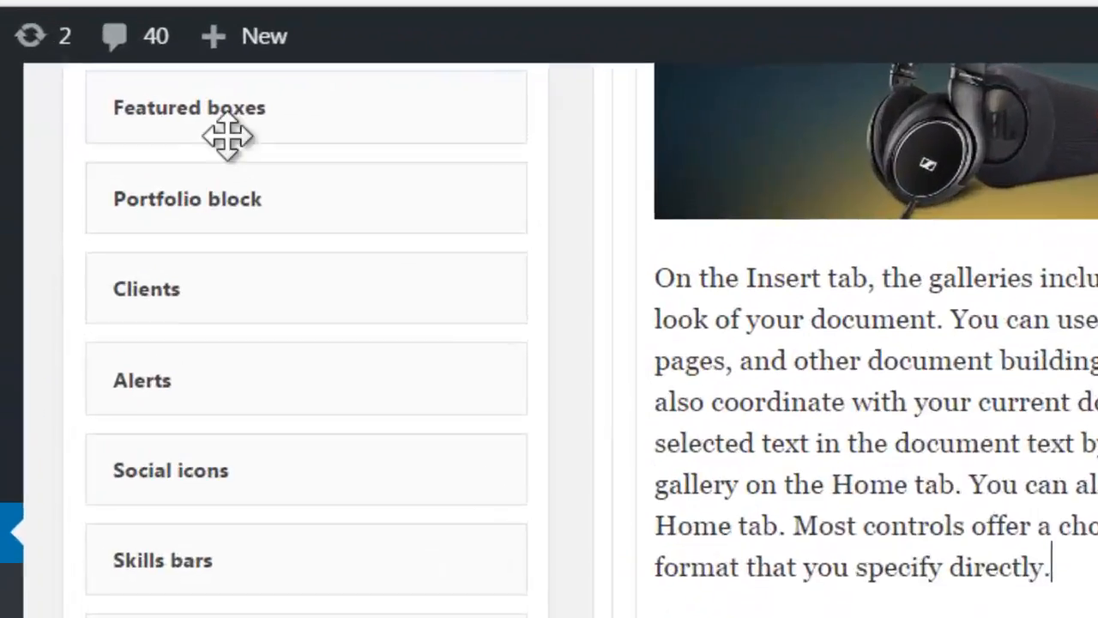
Step: Look through the available blocks and try again to place a Column block at the end of the template
{"action": "scroll", "coordinate": [215, 135], "scroll_direction": "up", "scroll_amount": 1}
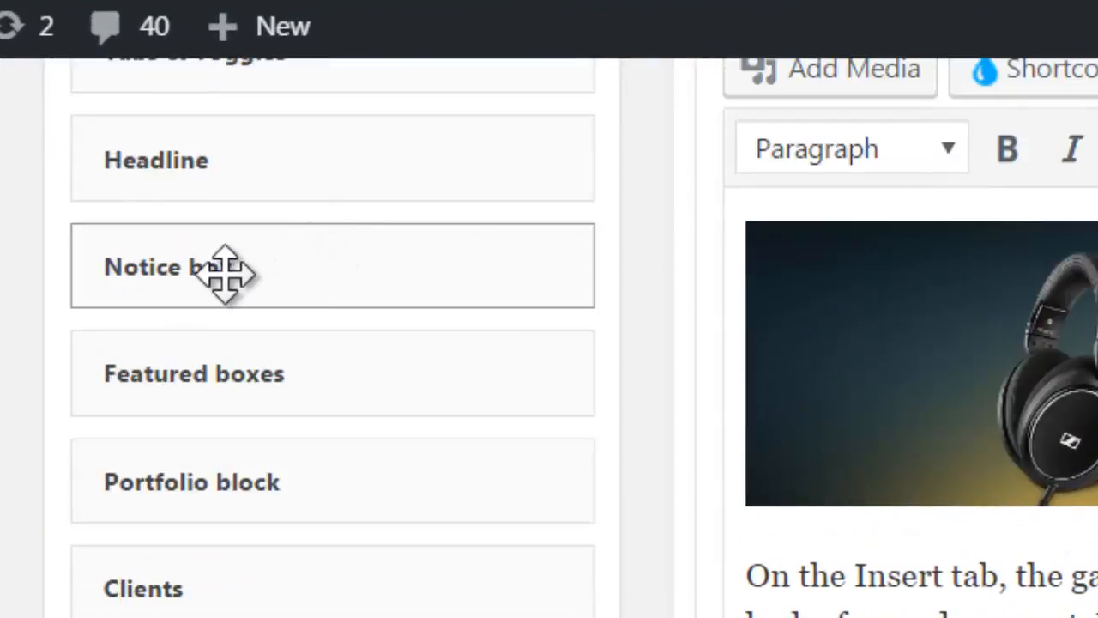
{"action": "scroll", "coordinate": [220, 269], "scroll_direction": "up", "scroll_amount": 1}
{"action": "scroll", "coordinate": [331, 351], "scroll_direction": "up", "scroll_amount": 5}
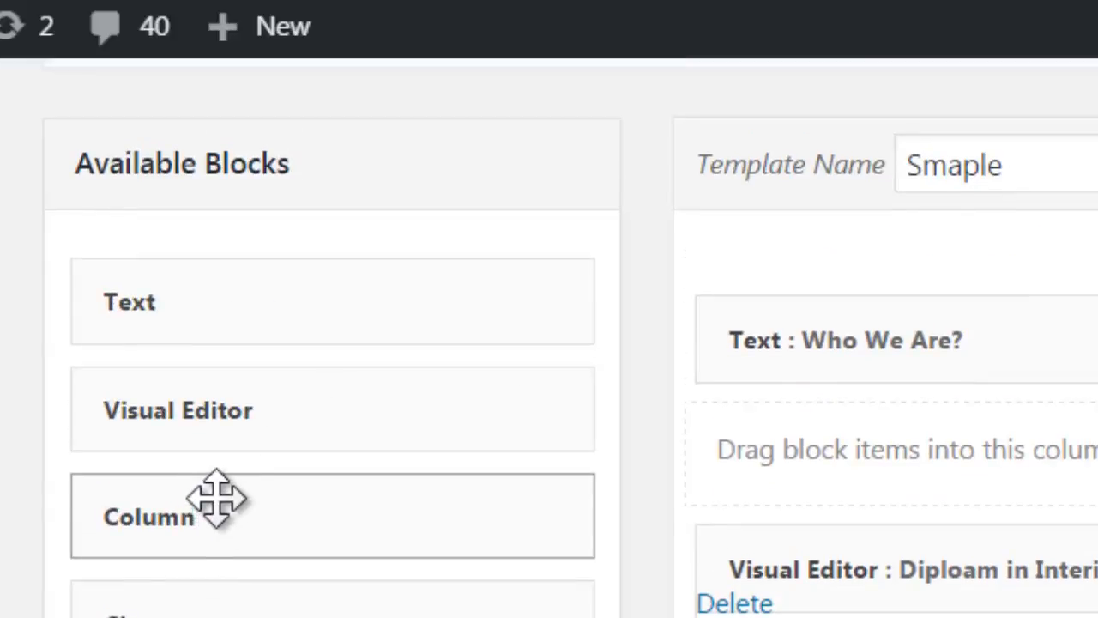
{"action": "scroll", "coordinate": [220, 500], "scroll_direction": "down", "scroll_amount": 3}
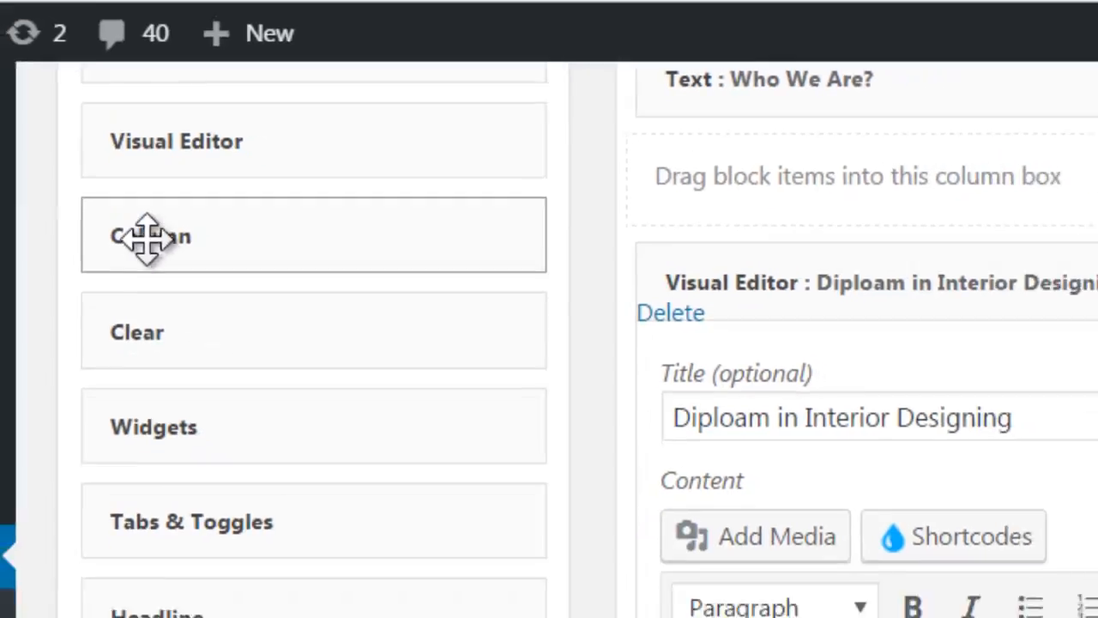
{"action": "left_click_drag", "start_coordinate": [147, 240], "coordinate": [376, 364]}
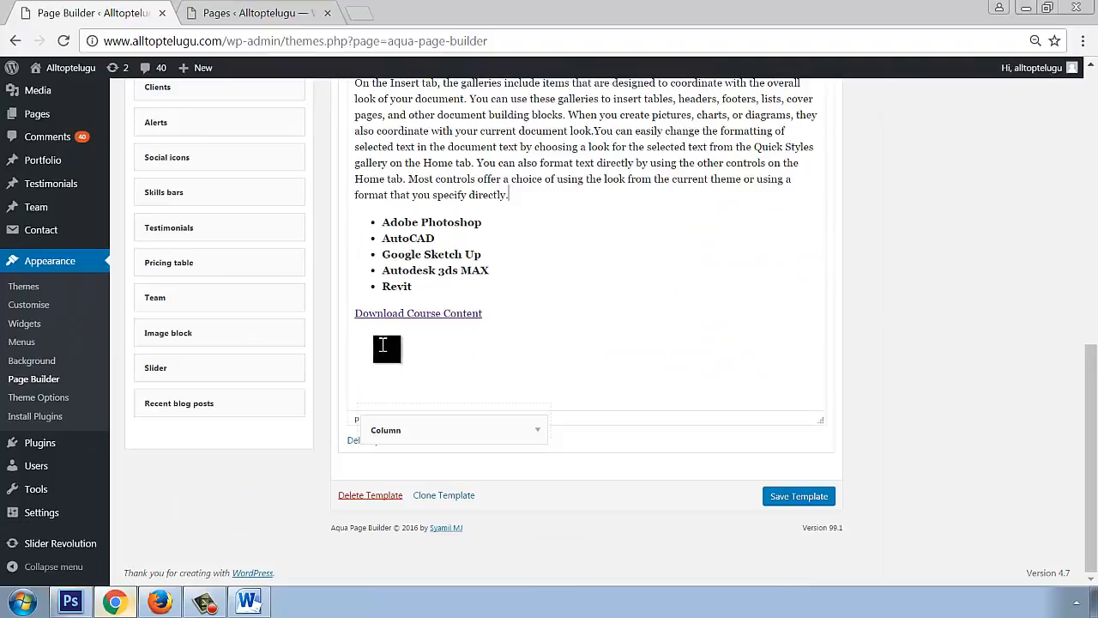
Step: Clear all content from the Diploam in Interior Designing block's editor
{"action": "scroll", "coordinate": [508, 344], "scroll_direction": "up", "scroll_amount": 3}
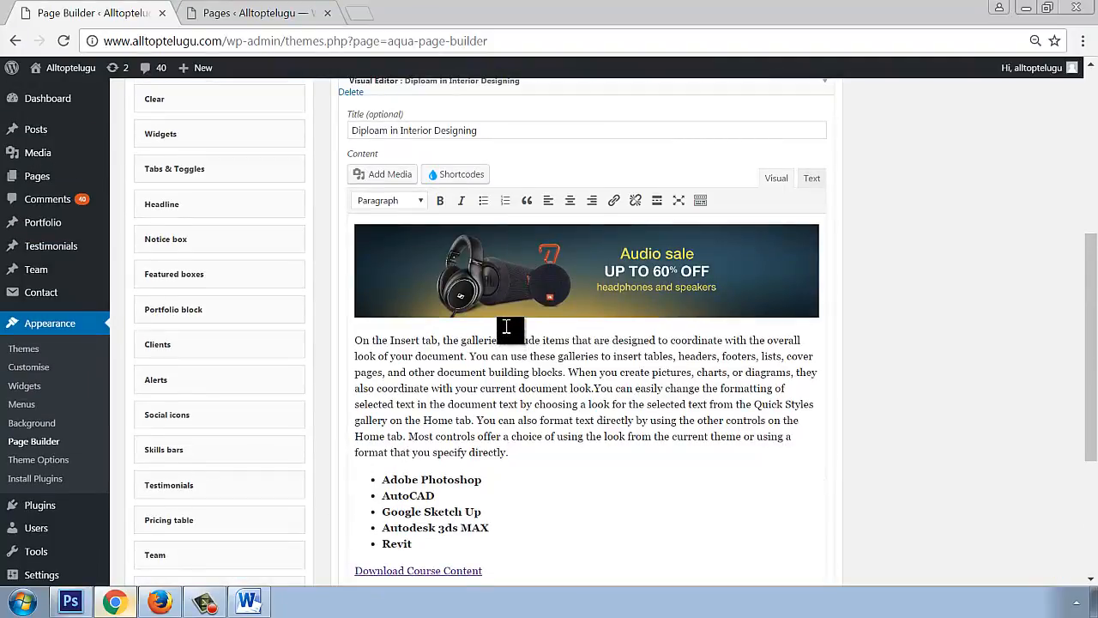
{"action": "scroll", "coordinate": [506, 327], "scroll_direction": "up", "scroll_amount": 1}
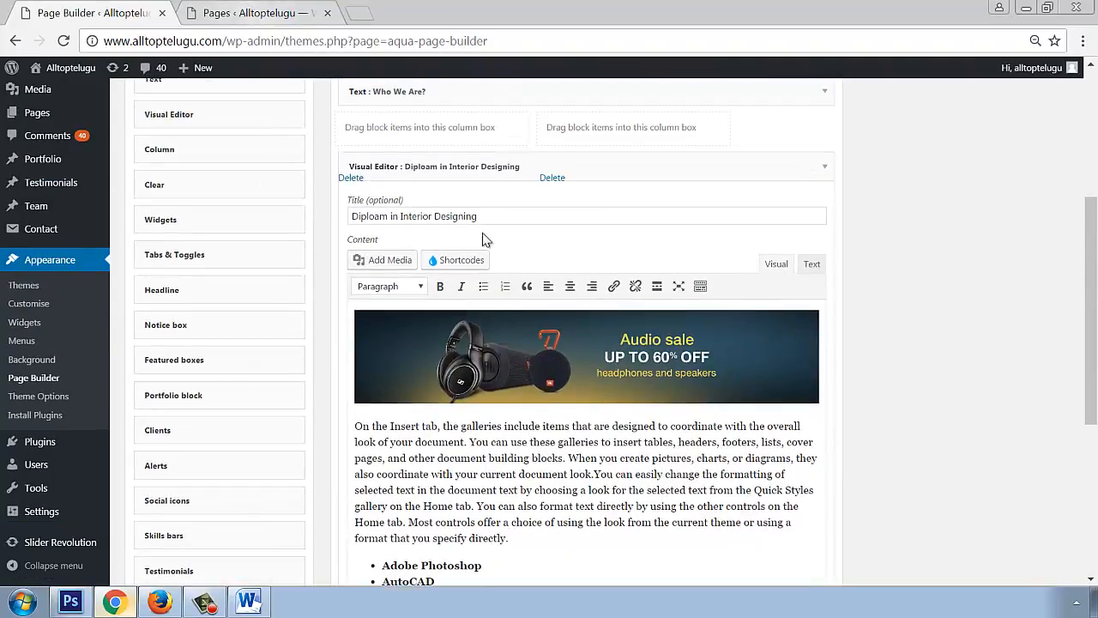
{"action": "key", "text": "ctrl+a"}
{"action": "key", "text": "Delete"}
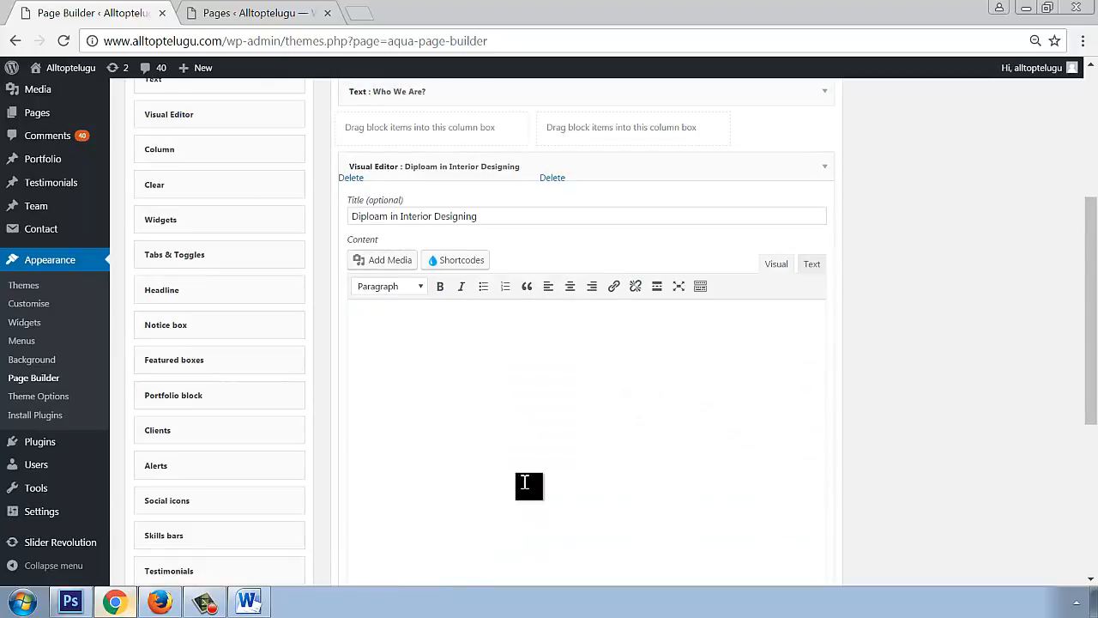
Step: Try to add a third Column block beneath the emptied Visual Editor block
{"action": "scroll", "coordinate": [212, 156], "scroll_direction": "up", "scroll_amount": 1}
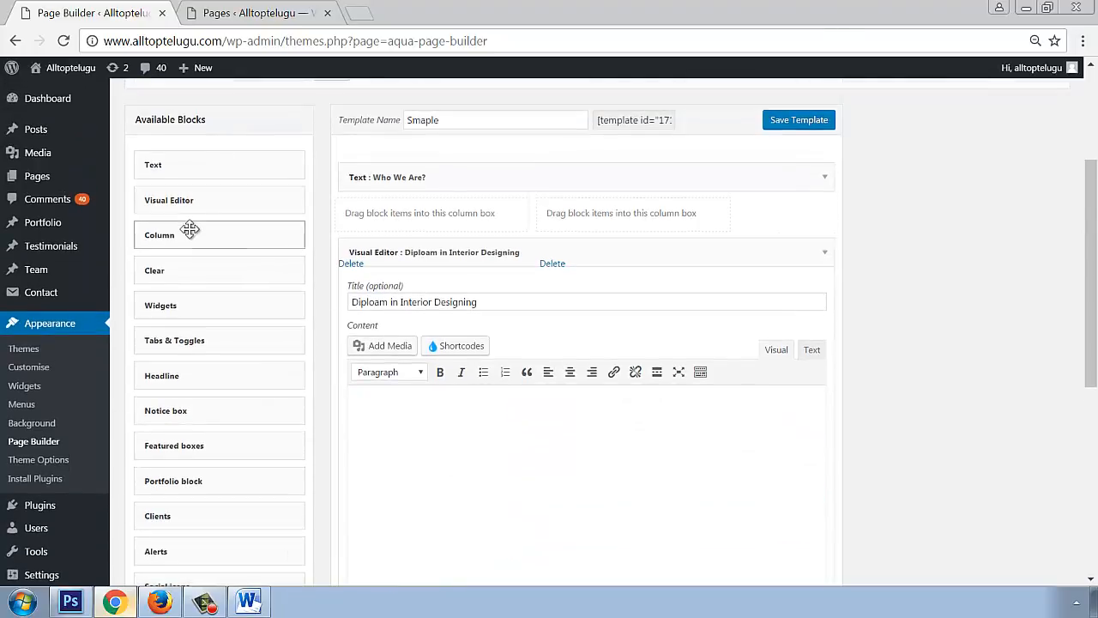
{"action": "left_click_drag", "start_coordinate": [174, 234], "coordinate": [397, 431]}
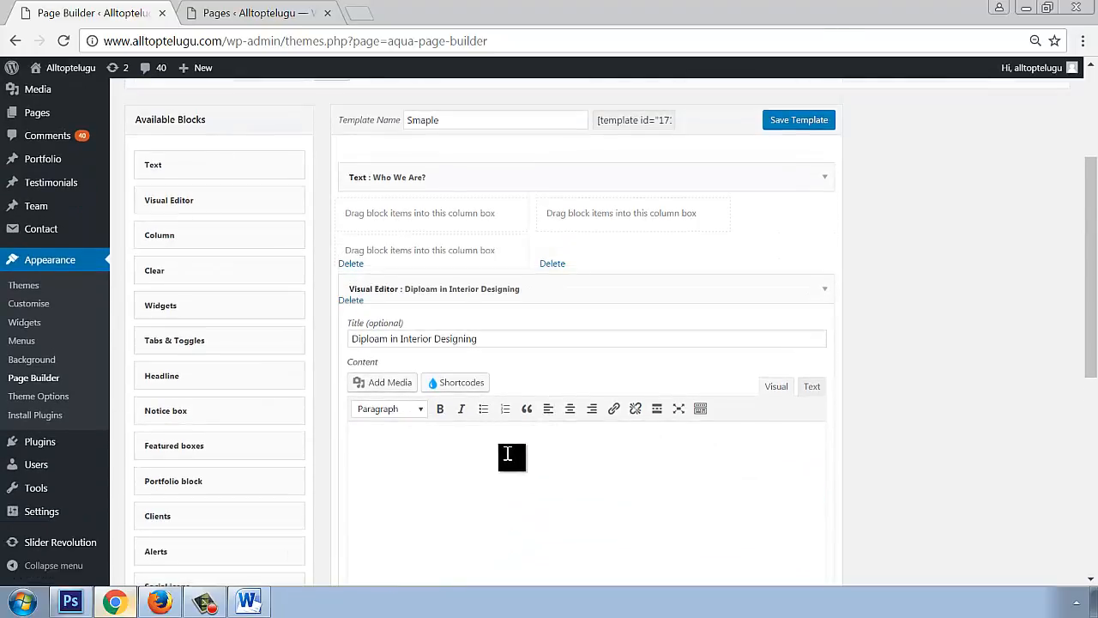
Step: Collapse the Diploam in Interior Designing block and delete all three misplaced empty Column blocks
{"action": "left_click", "coordinate": [823, 290]}
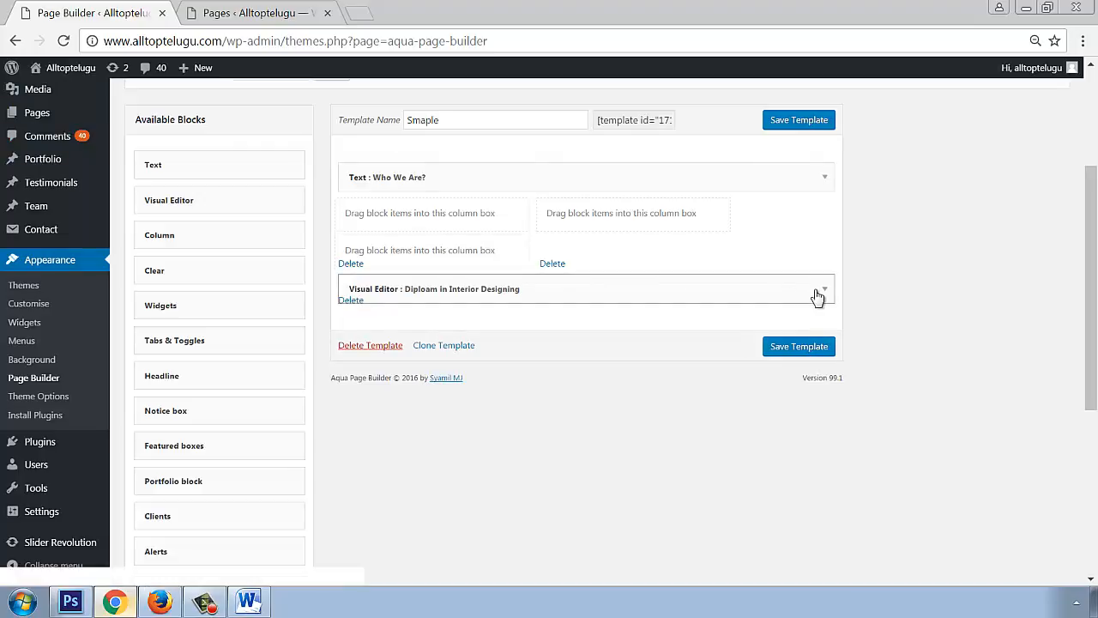
{"action": "left_click", "coordinate": [353, 301]}
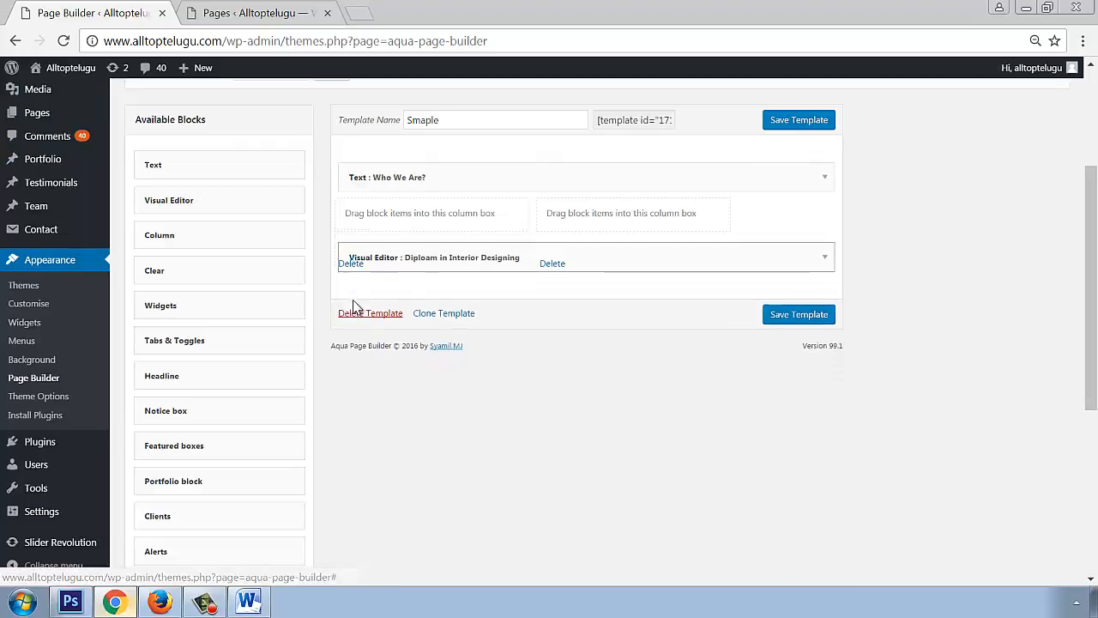
{"action": "left_click", "coordinate": [354, 264]}
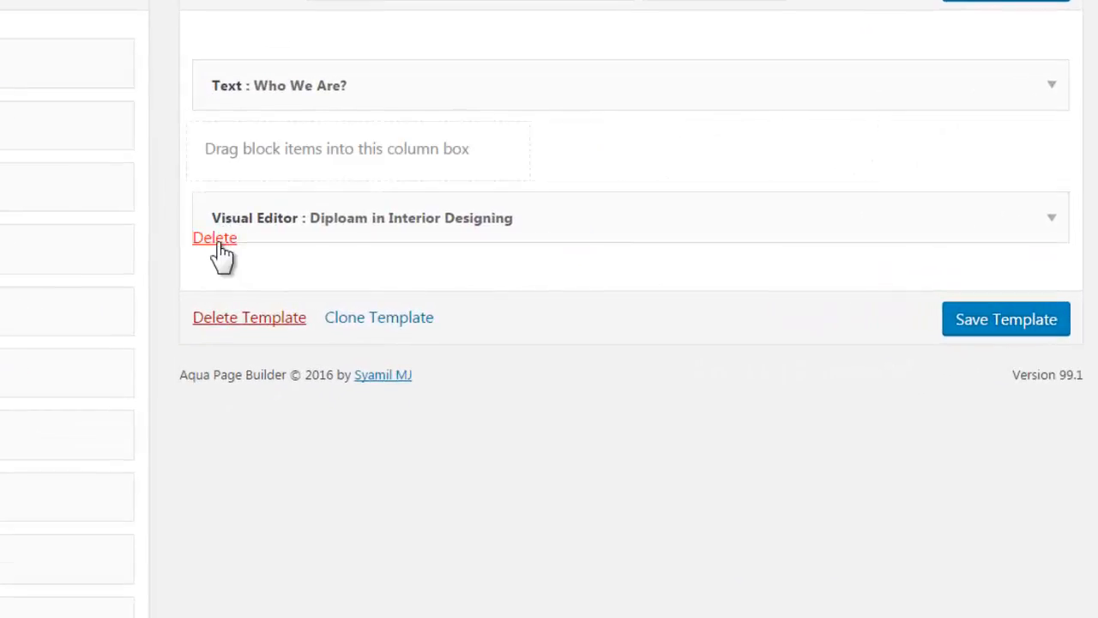
{"action": "left_click", "coordinate": [220, 244]}
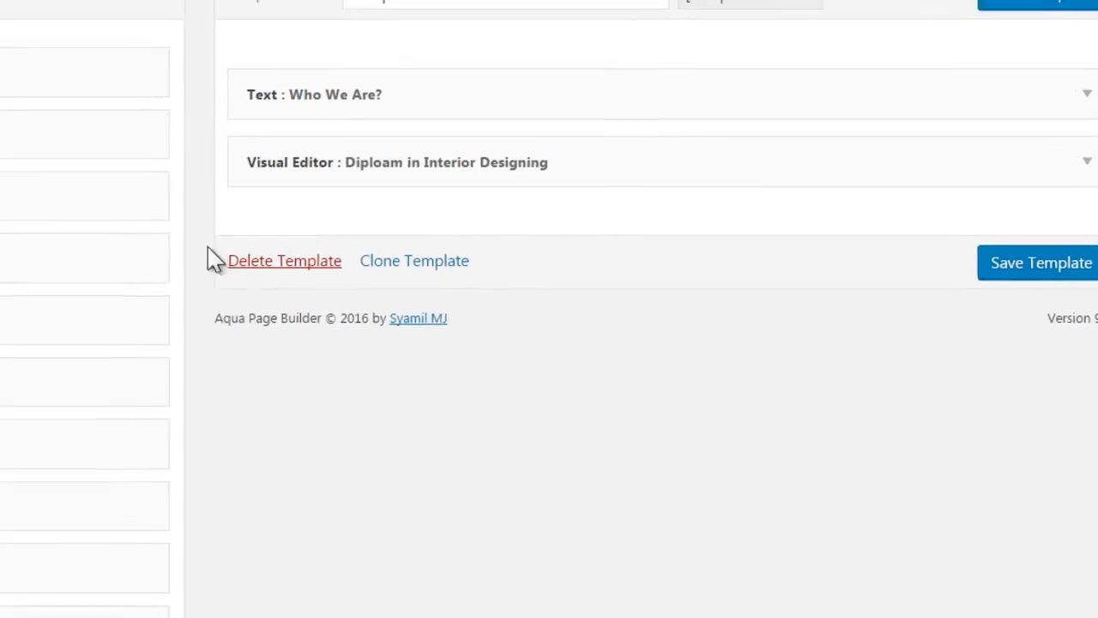
Step: Add a Column block below the Diploam in Interior Designing block and place a Widgets block inside it
{"action": "left_click_drag", "start_coordinate": [54, 232], "coordinate": [502, 275]}
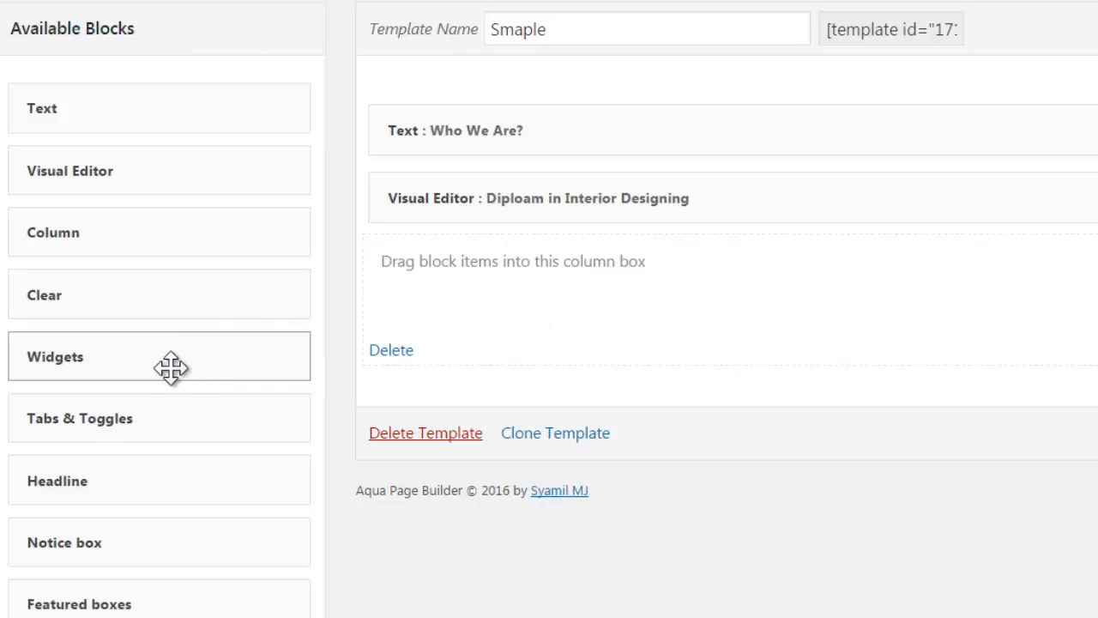
{"action": "left_click_drag", "start_coordinate": [143, 367], "coordinate": [497, 387]}
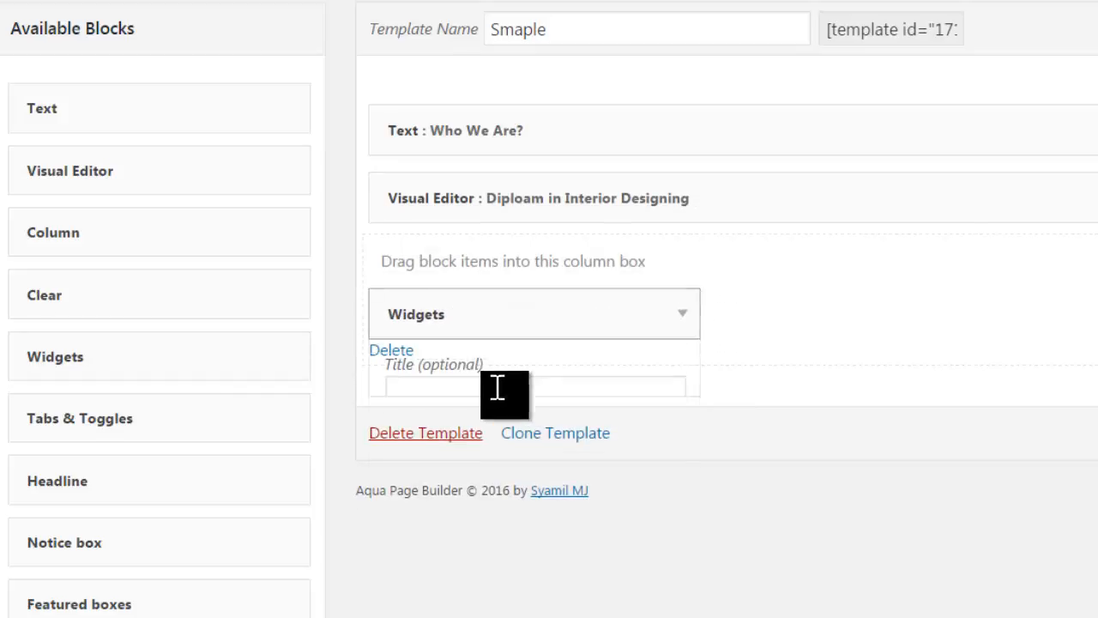
Step: Give the Widgets block inside the column a title, save the template, and look through the available blocks
{"action": "left_click", "coordinate": [496, 394]}
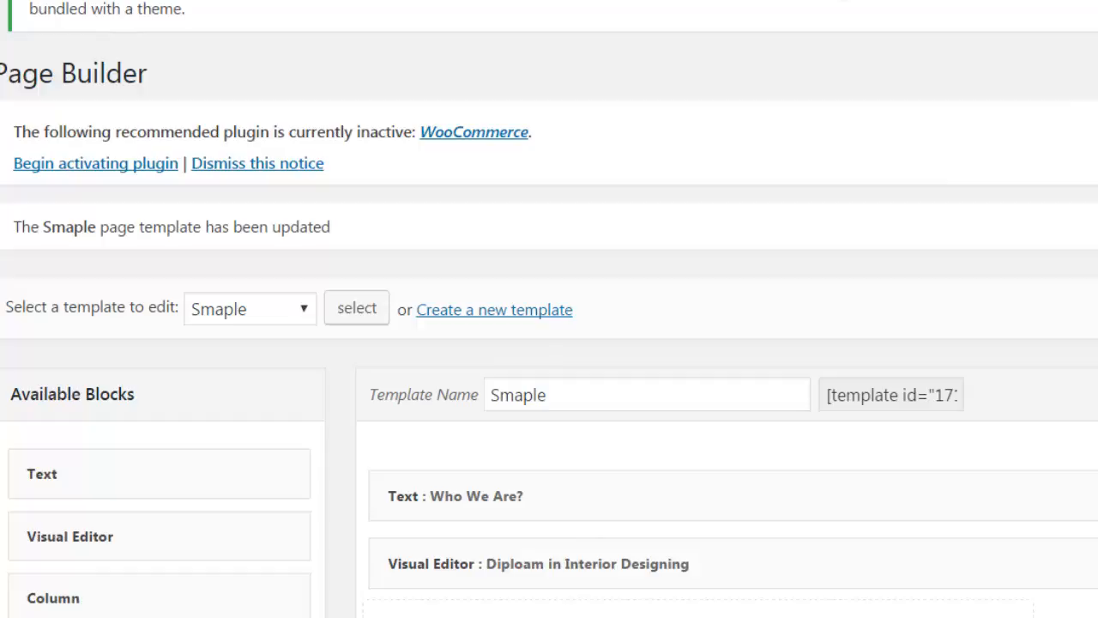
{"action": "scroll", "coordinate": [93, 591], "scroll_direction": "down", "scroll_amount": 5}
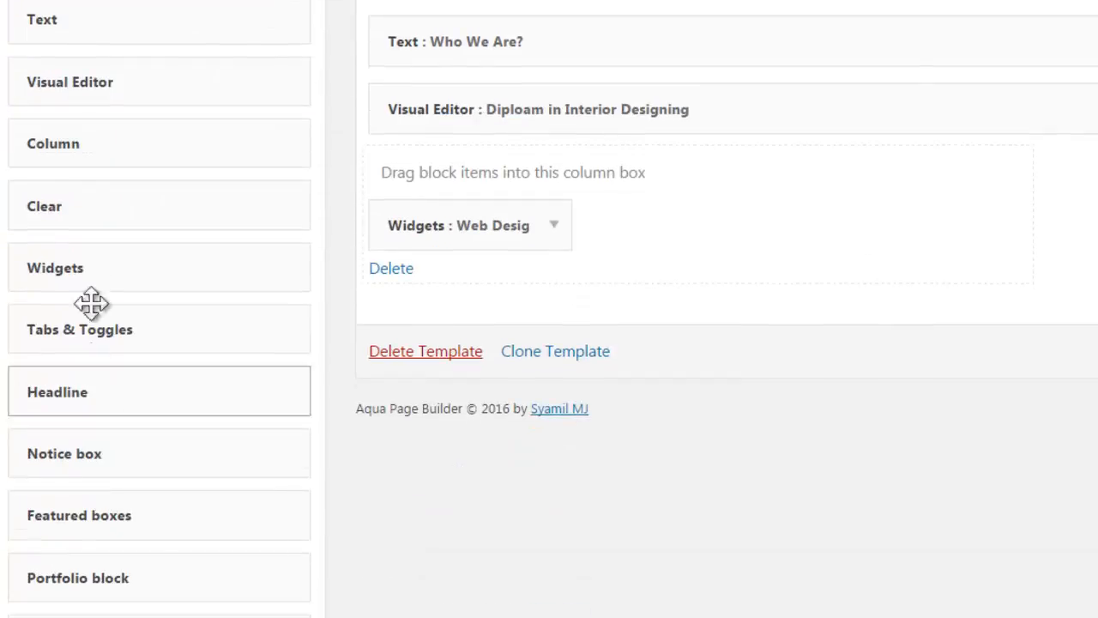
{"action": "scroll", "coordinate": [108, 563], "scroll_direction": "down", "scroll_amount": 4}
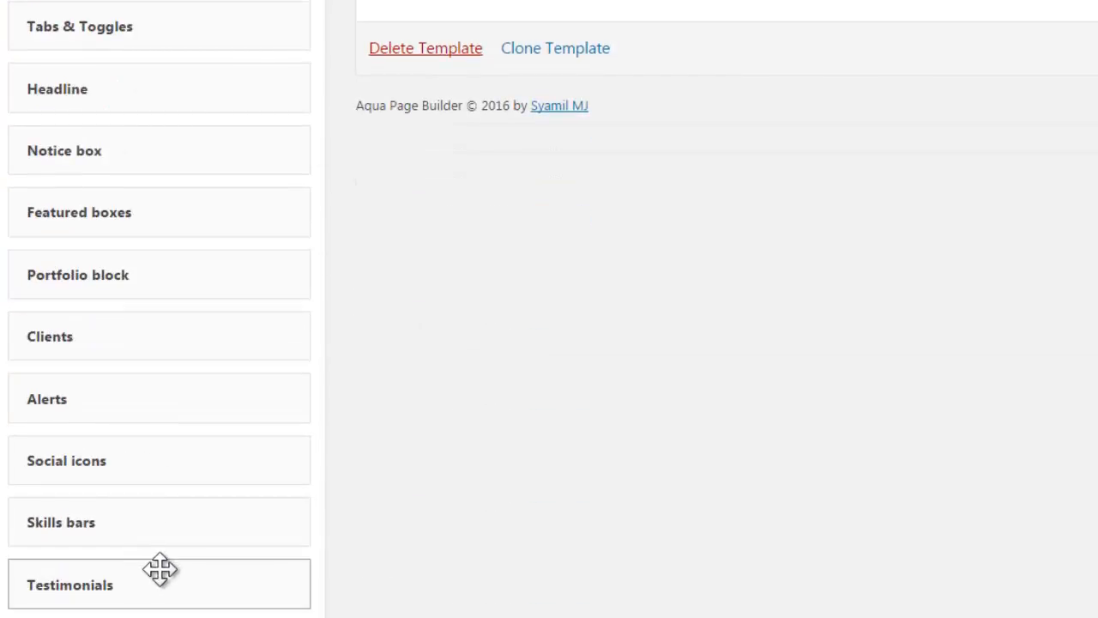
{"action": "scroll", "coordinate": [160, 569], "scroll_direction": "down", "scroll_amount": 3}
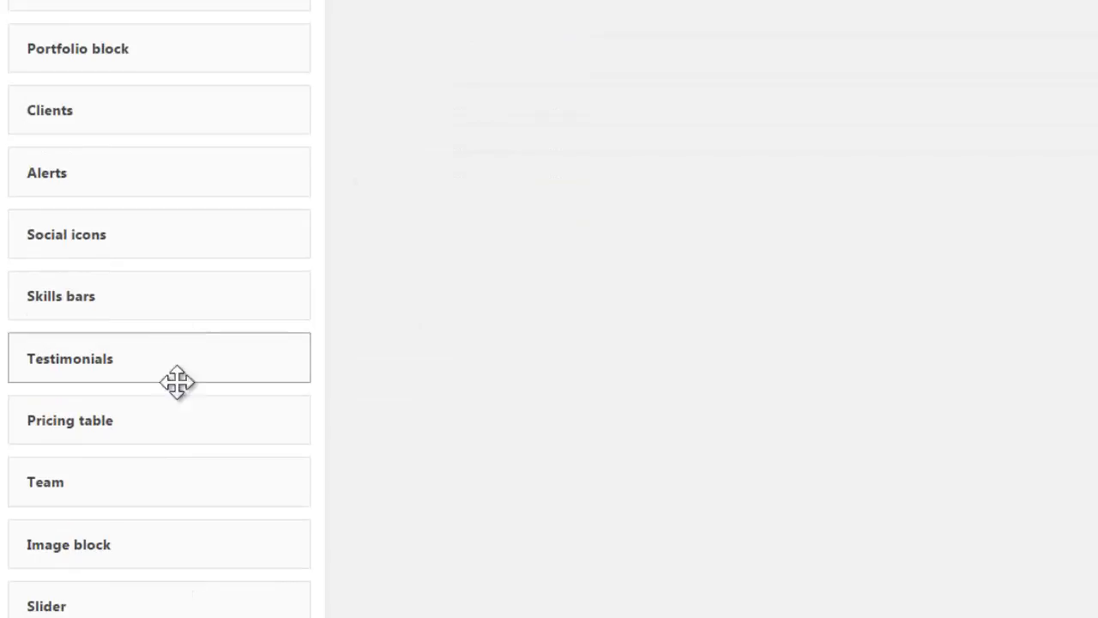
{"action": "scroll", "coordinate": [225, 600], "scroll_direction": "up", "scroll_amount": 10}
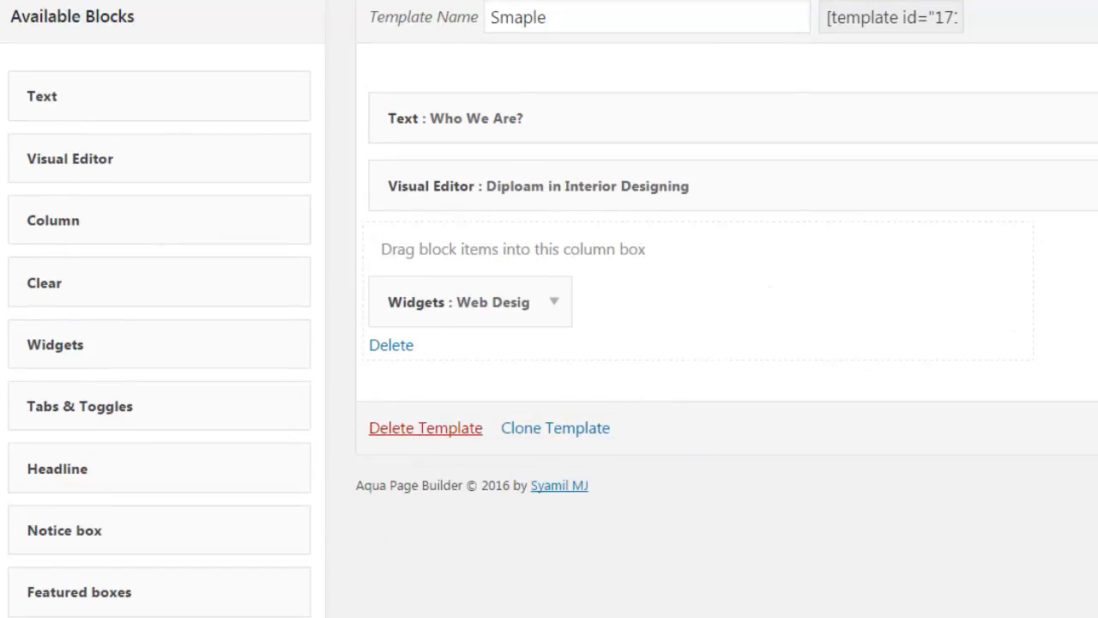
{"action": "scroll", "coordinate": [549, 309], "scroll_direction": "down", "scroll_amount": 7}
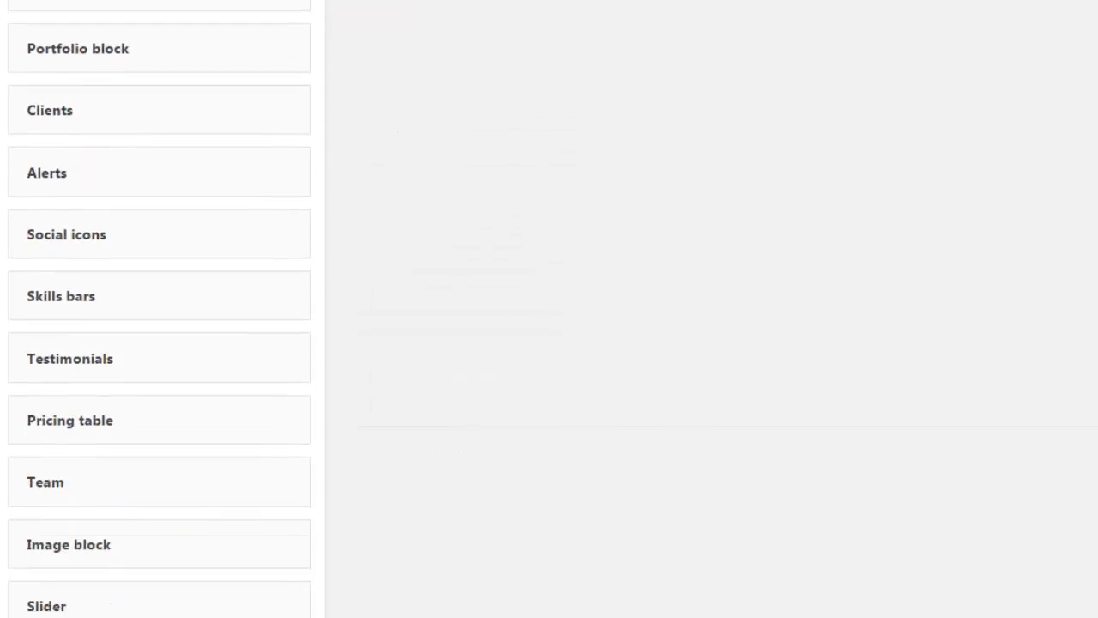
{"action": "scroll", "coordinate": [697, 260], "scroll_direction": "up", "scroll_amount": 9}
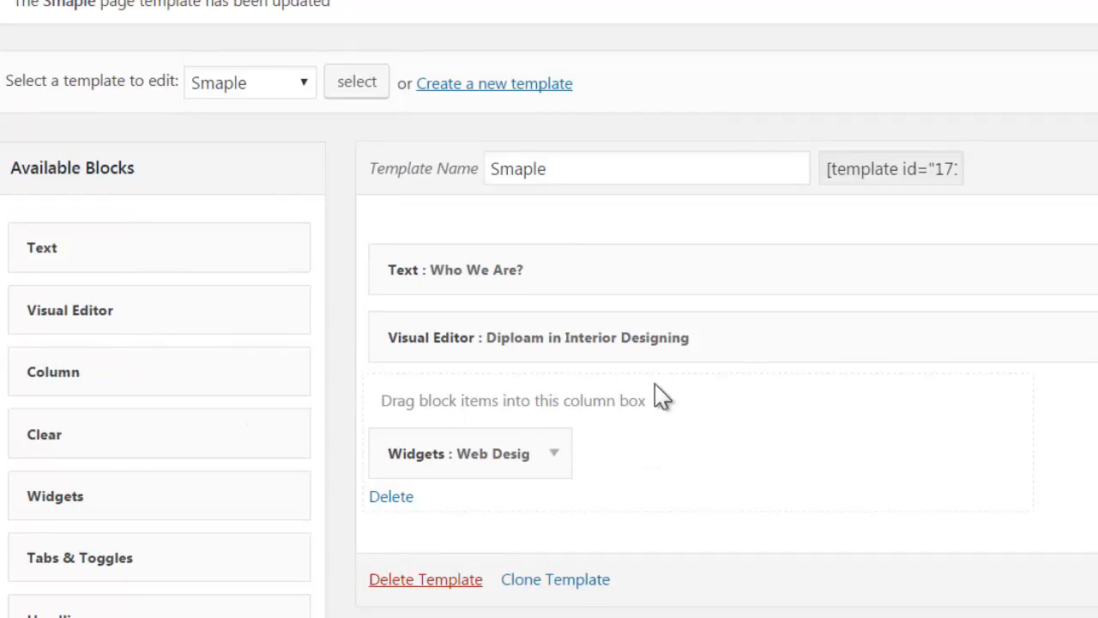
Step: Delete the Column block holding the widget and add a full-width Clear block below the Diploam in Interior Designing block
{"action": "left_click", "coordinate": [403, 501]}
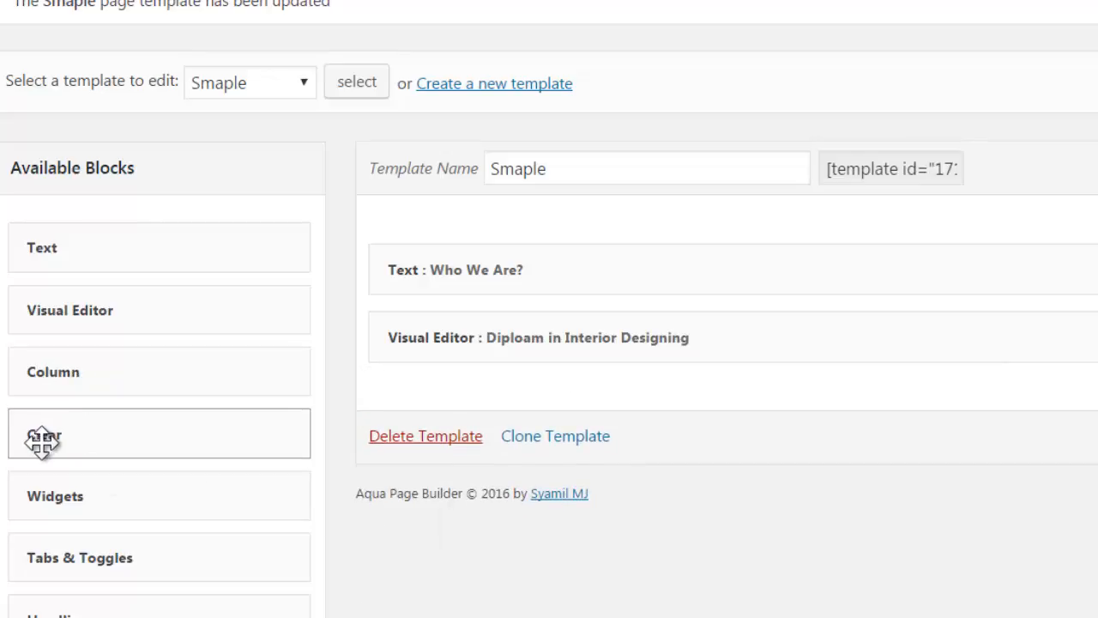
{"action": "left_click_drag", "start_coordinate": [42, 441], "coordinate": [378, 390]}
{"action": "scroll", "coordinate": [456, 534], "scroll_direction": "down", "scroll_amount": 2}
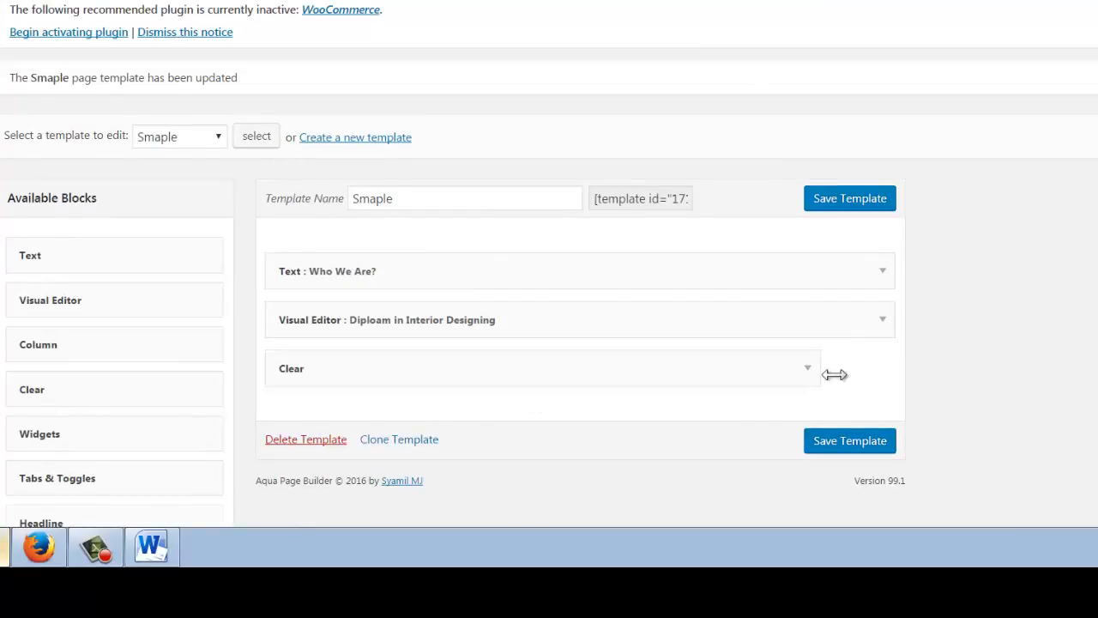
{"action": "left_click_drag", "start_coordinate": [834, 374], "coordinate": [890, 369]}
Step: Set the Clear block to a Double horizontal line with a height of 5 px and a blue line colour
{"action": "scroll", "coordinate": [825, 257], "scroll_direction": "down", "scroll_amount": 5}
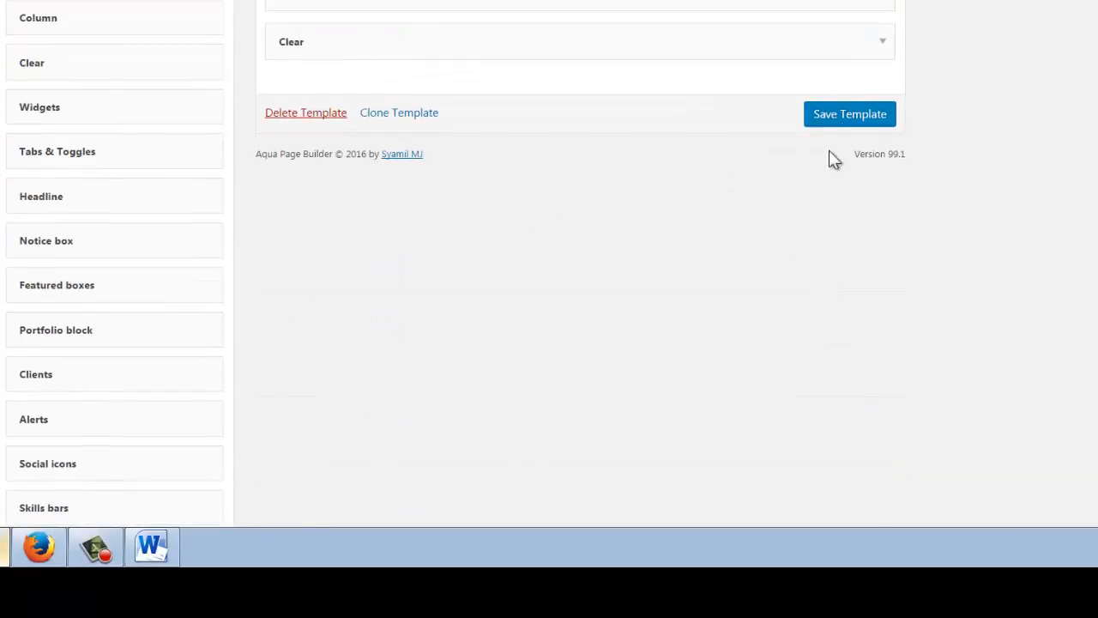
{"action": "left_click", "coordinate": [882, 43]}
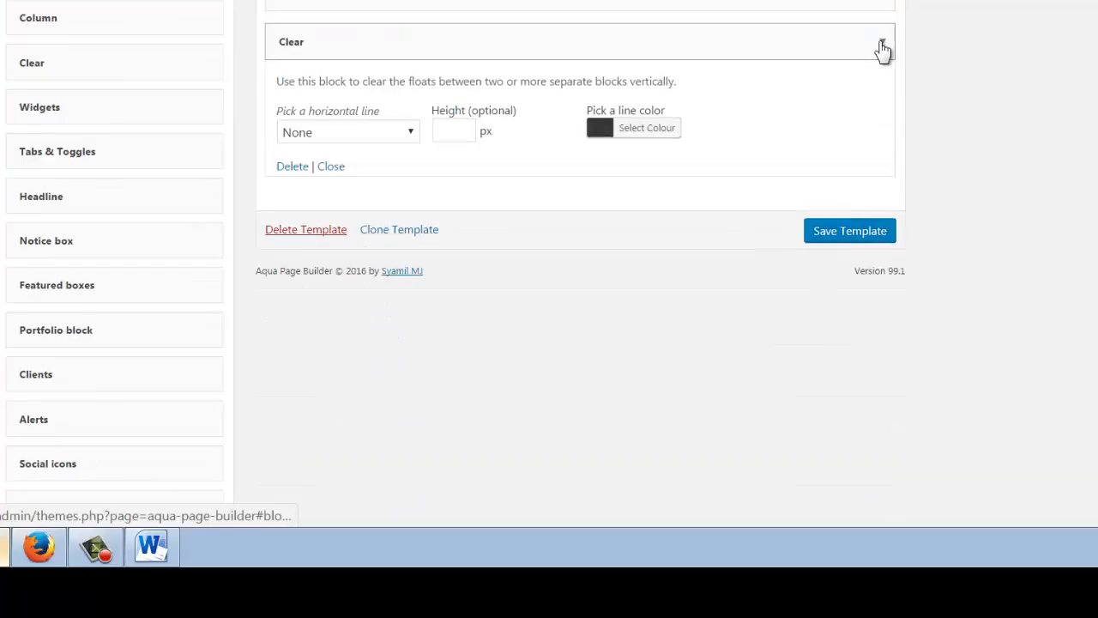
{"action": "left_click", "coordinate": [409, 134]}
{"action": "left_click", "coordinate": [317, 186]}
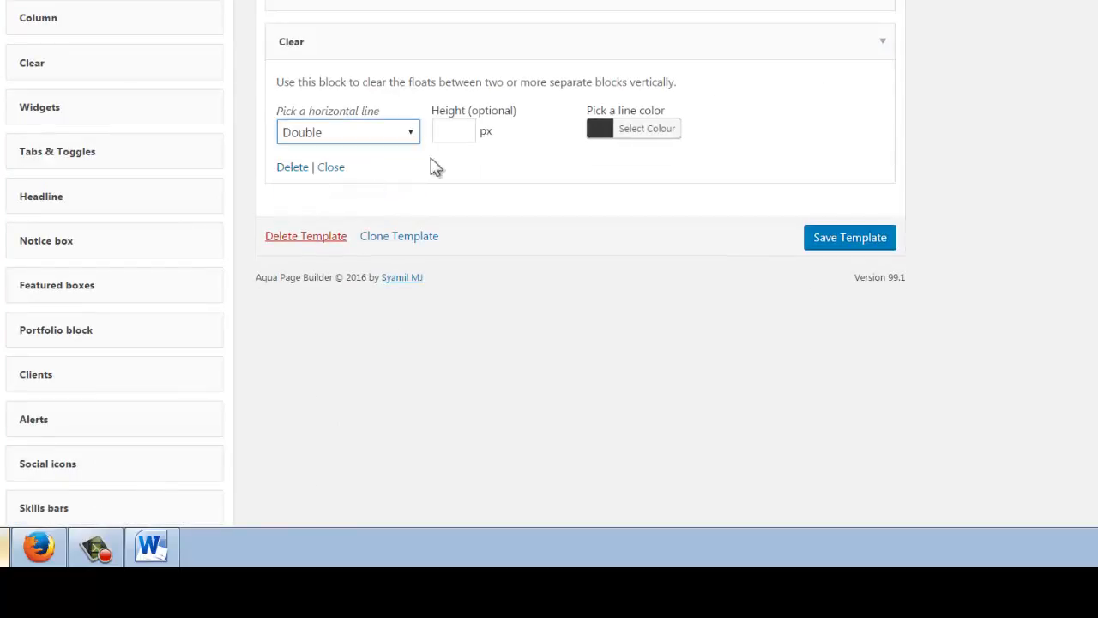
{"action": "left_click", "coordinate": [464, 136]}
{"action": "type", "text": "5"}
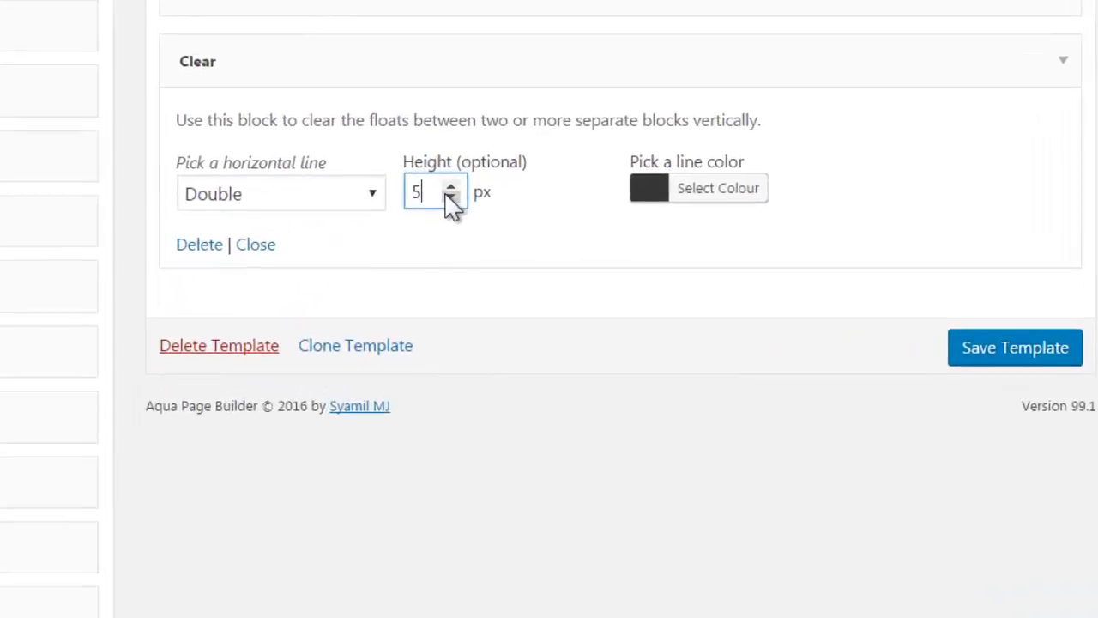
{"action": "left_click", "coordinate": [681, 243]}
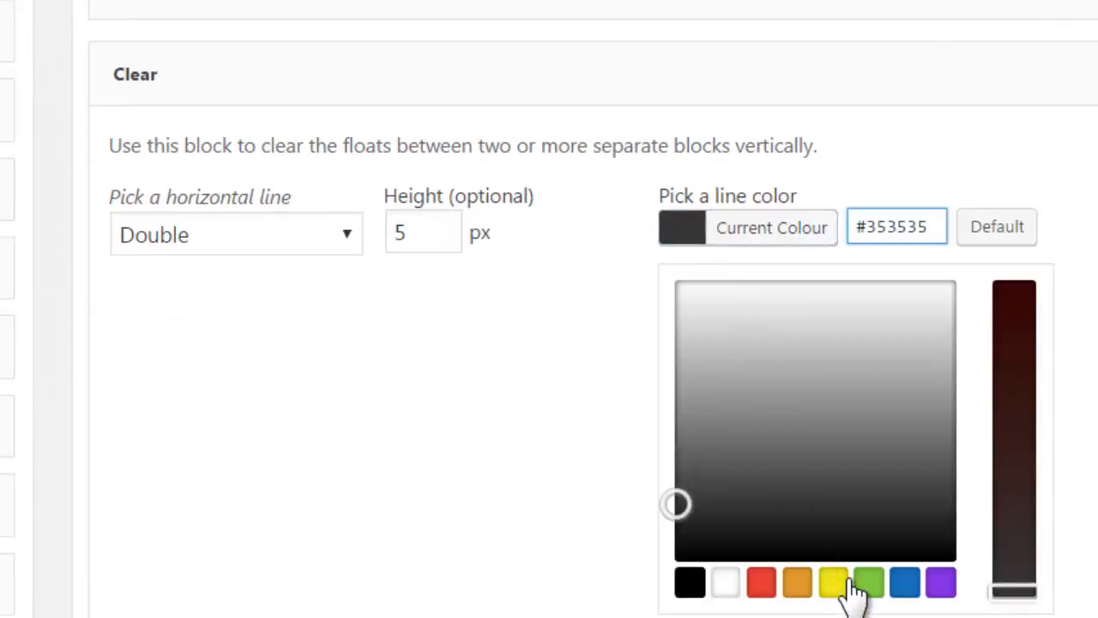
{"action": "left_click", "coordinate": [907, 583]}
{"action": "left_click", "coordinate": [246, 404]}
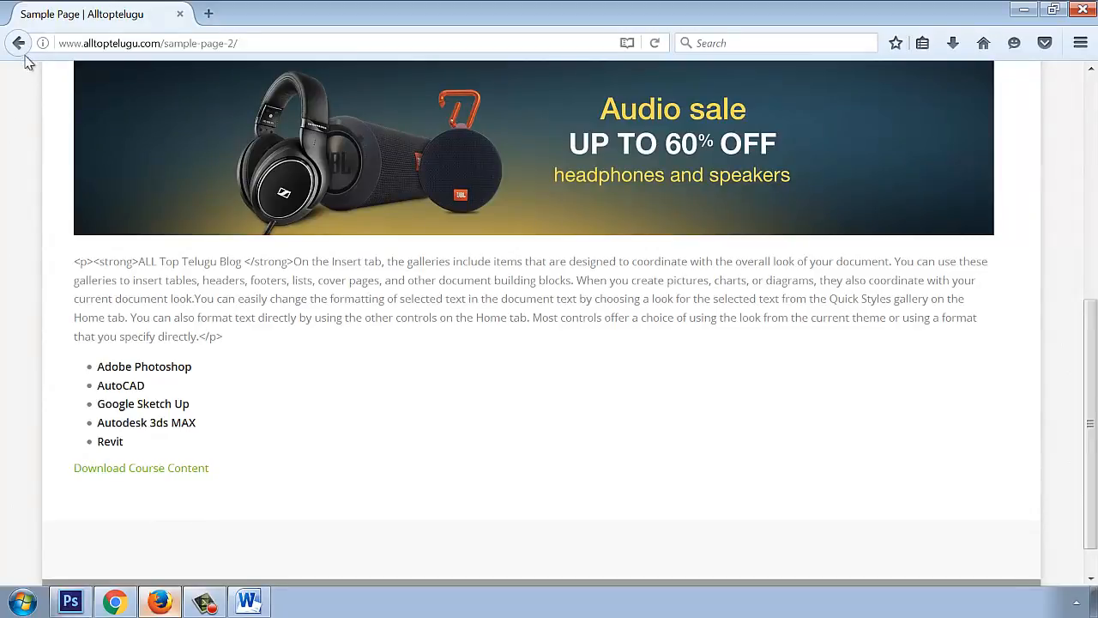
Step: Reload the live Sample Page in Firefox and check the dividing line below Diploam in Interior Designing
{"action": "left_click", "coordinate": [253, 45]}
{"action": "key", "text": "Return"}
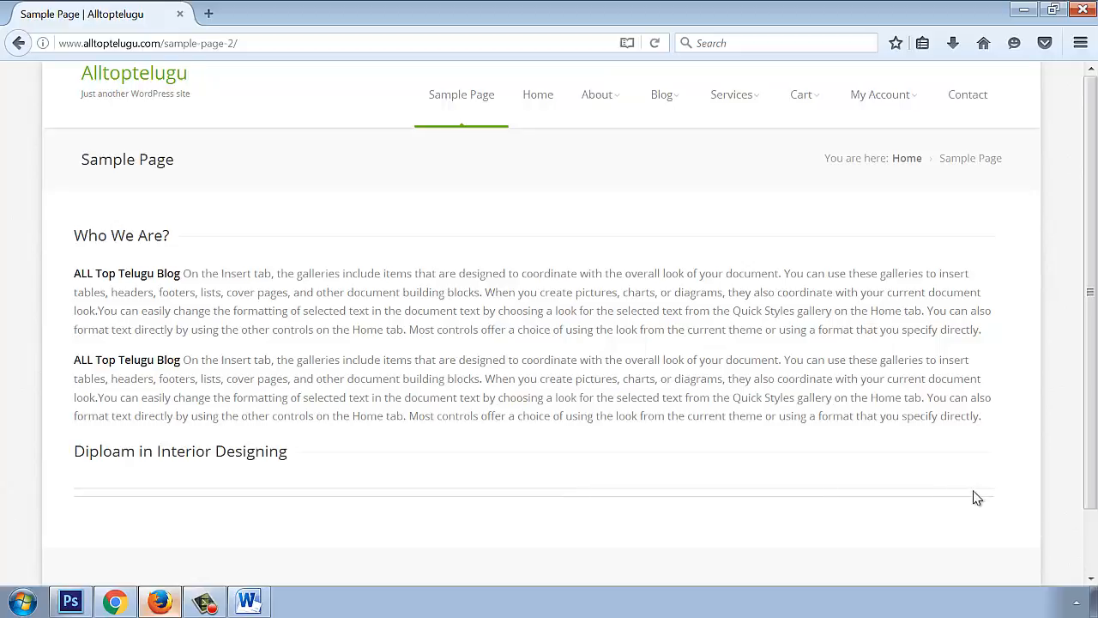
{"action": "scroll", "coordinate": [265, 424], "scroll_direction": "down", "scroll_amount": 2}
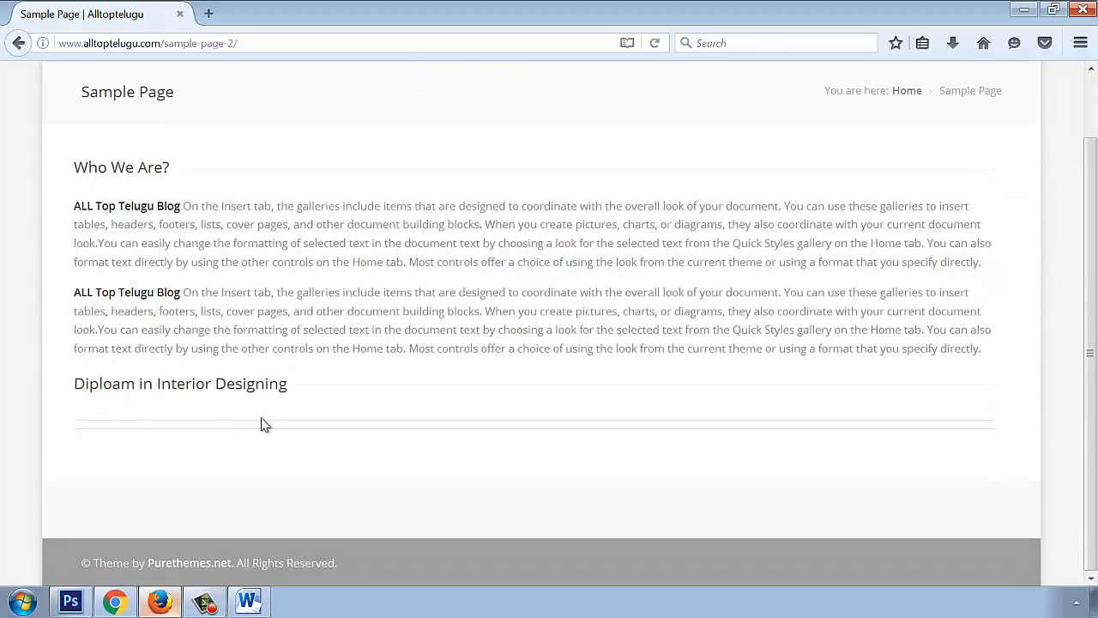
Step: Switch back to Chrome and delete the Diploam in Interior Designing Visual Editor block from the template
{"action": "left_click", "coordinate": [111, 603]}
{"action": "scroll", "coordinate": [532, 404], "scroll_direction": "down", "scroll_amount": 3}
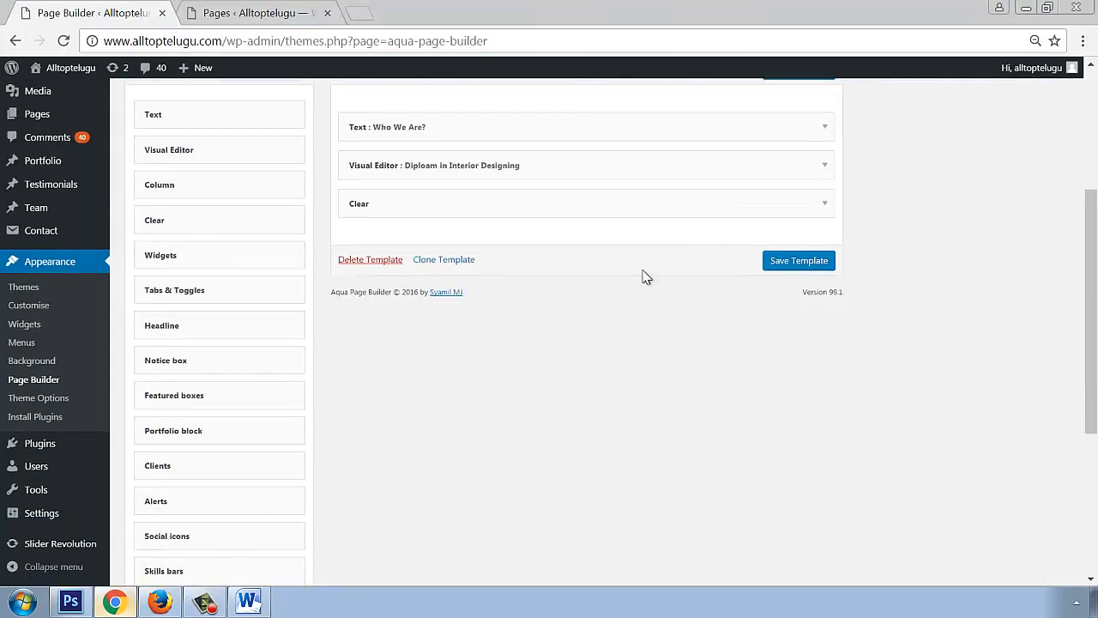
{"action": "left_click", "coordinate": [825, 168]}
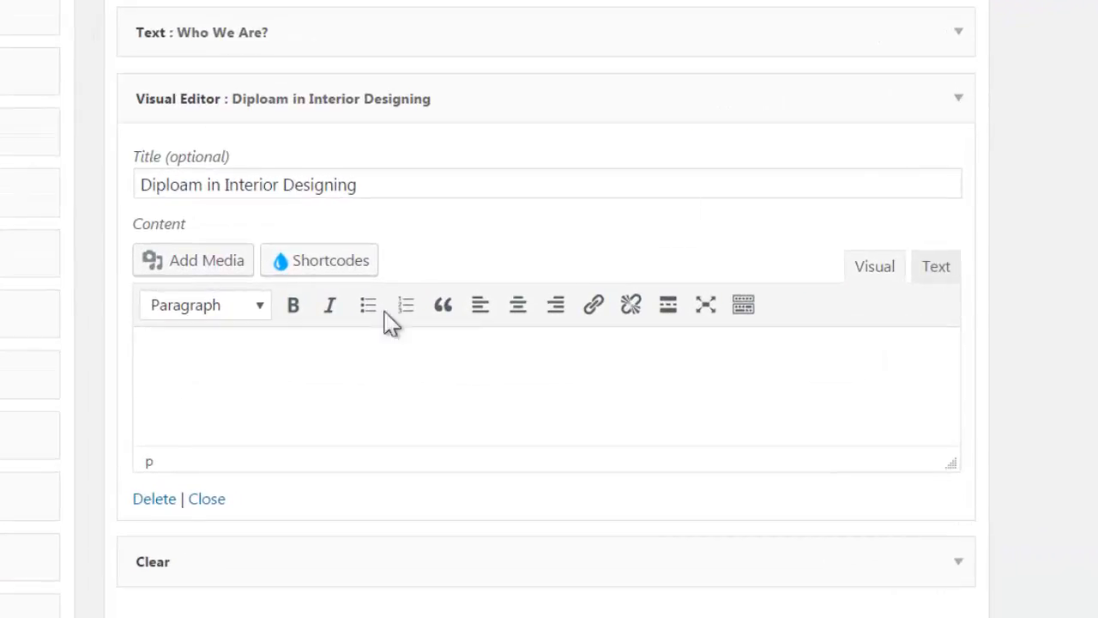
{"action": "left_click", "coordinate": [153, 499]}
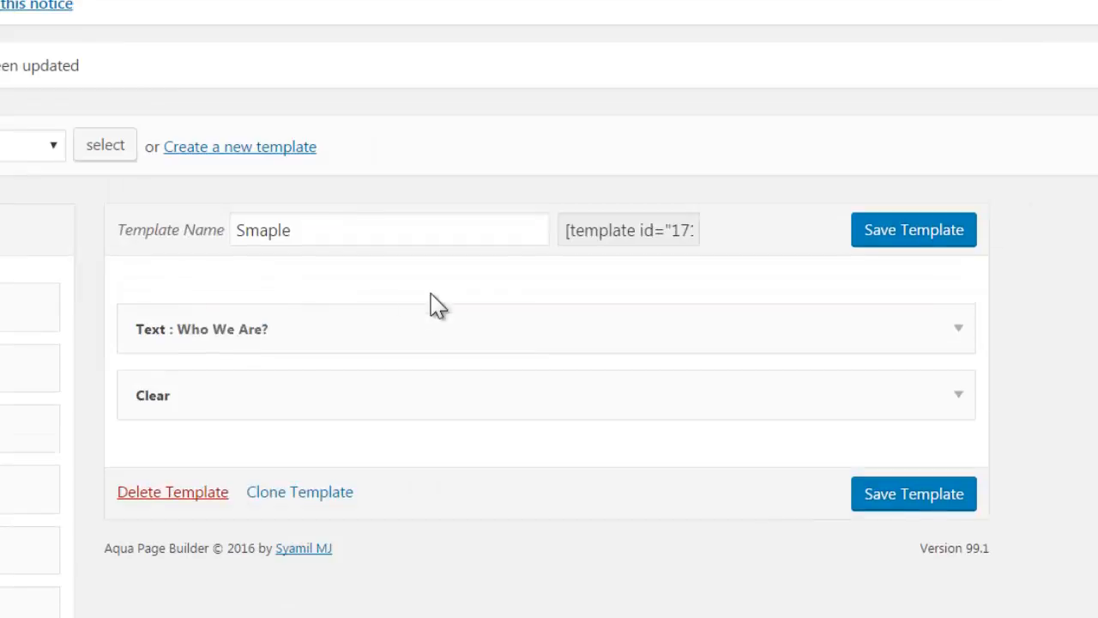
Step: Add a Slider block below the Clear block, widen it to full width, and save the template
{"action": "scroll", "coordinate": [78, 435], "scroll_direction": "down", "scroll_amount": 2}
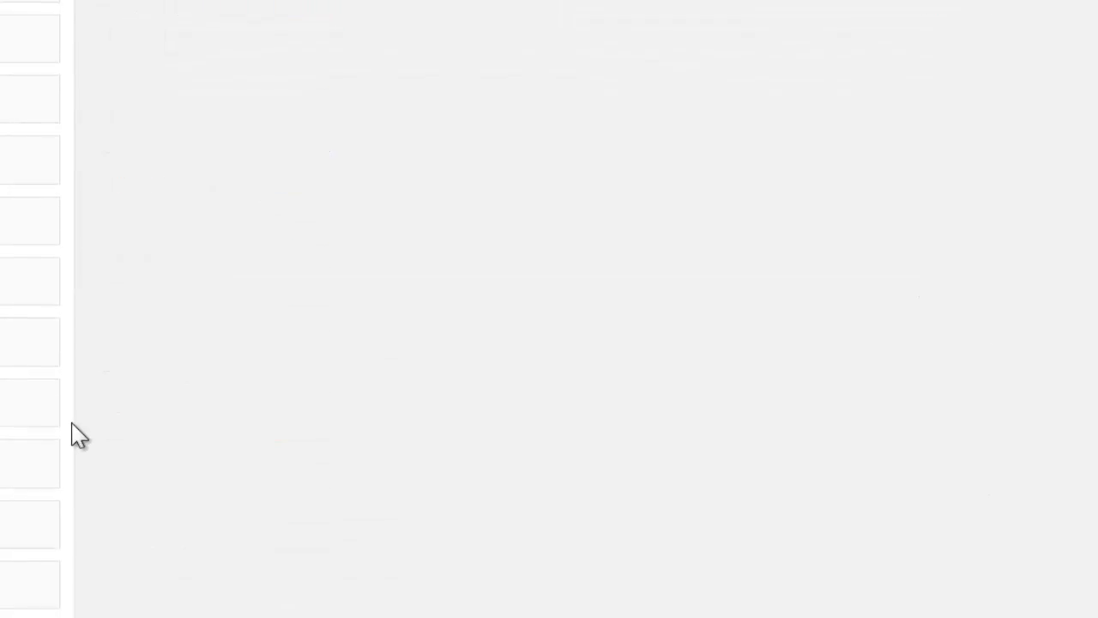
{"action": "scroll", "coordinate": [429, 395], "scroll_direction": "down", "scroll_amount": 4}
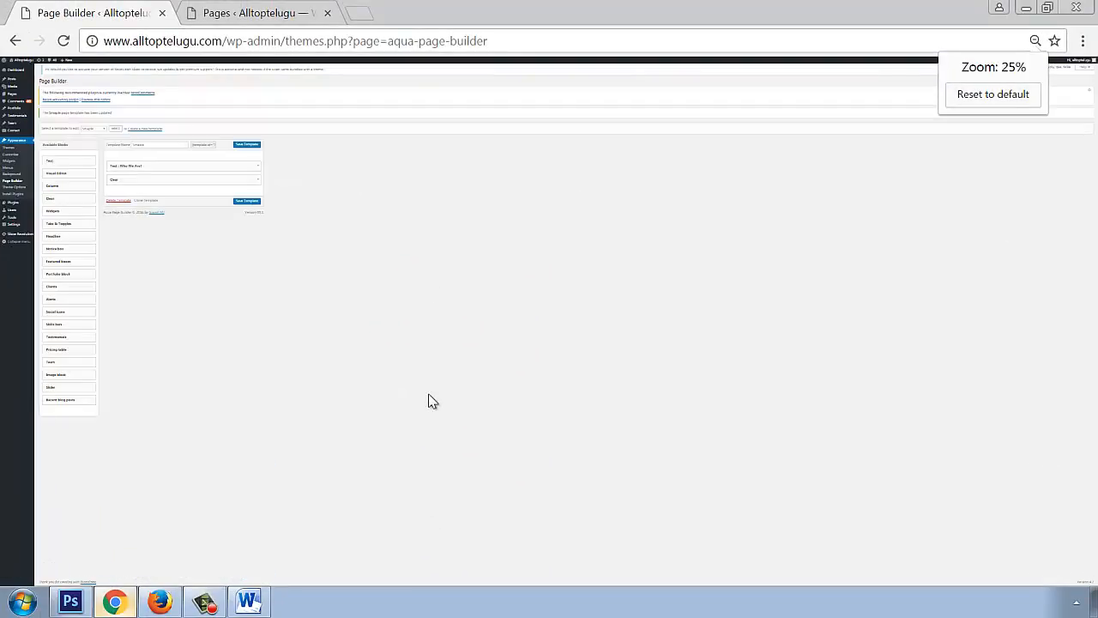
{"action": "scroll", "coordinate": [429, 395], "scroll_direction": "up", "scroll_amount": 1}
{"action": "scroll", "coordinate": [431, 400], "scroll_direction": "up", "scroll_amount": 1}
{"action": "scroll", "coordinate": [275, 470], "scroll_direction": "down", "scroll_amount": 3}
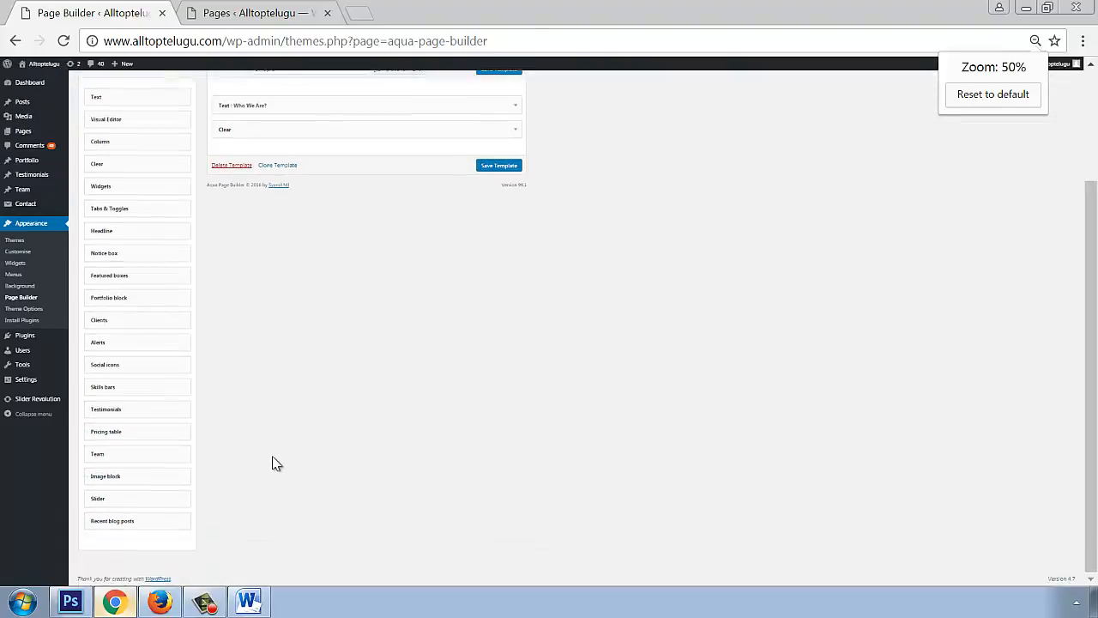
{"action": "left_click_drag", "start_coordinate": [133, 501], "coordinate": [256, 280]}
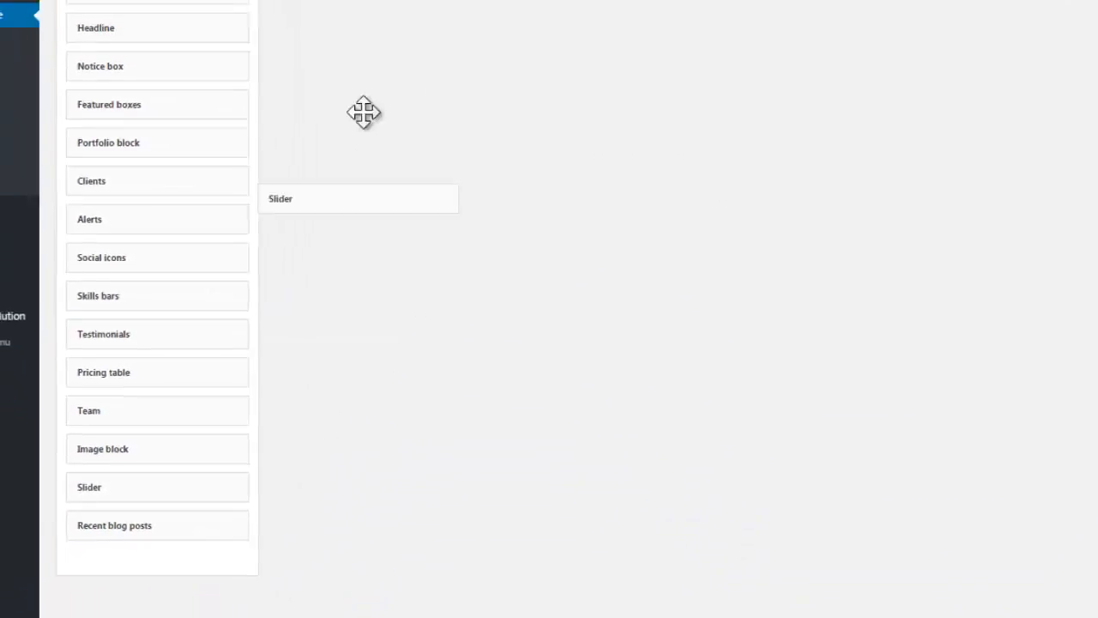
{"action": "left_click_drag", "start_coordinate": [364, 112], "coordinate": [258, 155]}
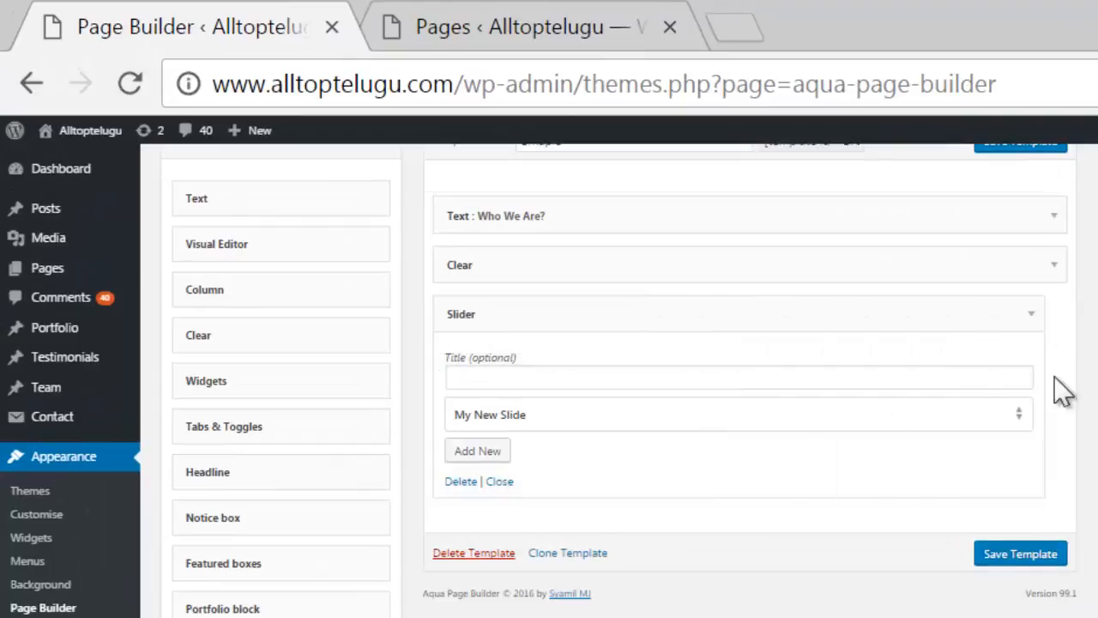
{"action": "left_click", "coordinate": [1020, 554]}
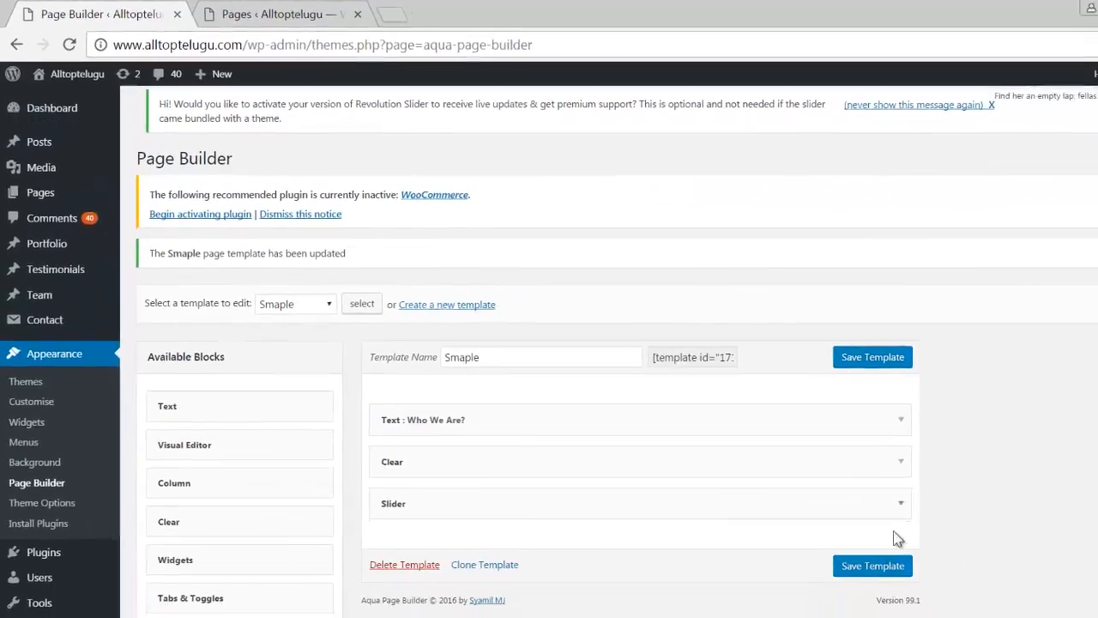
{"action": "left_click", "coordinate": [845, 544]}
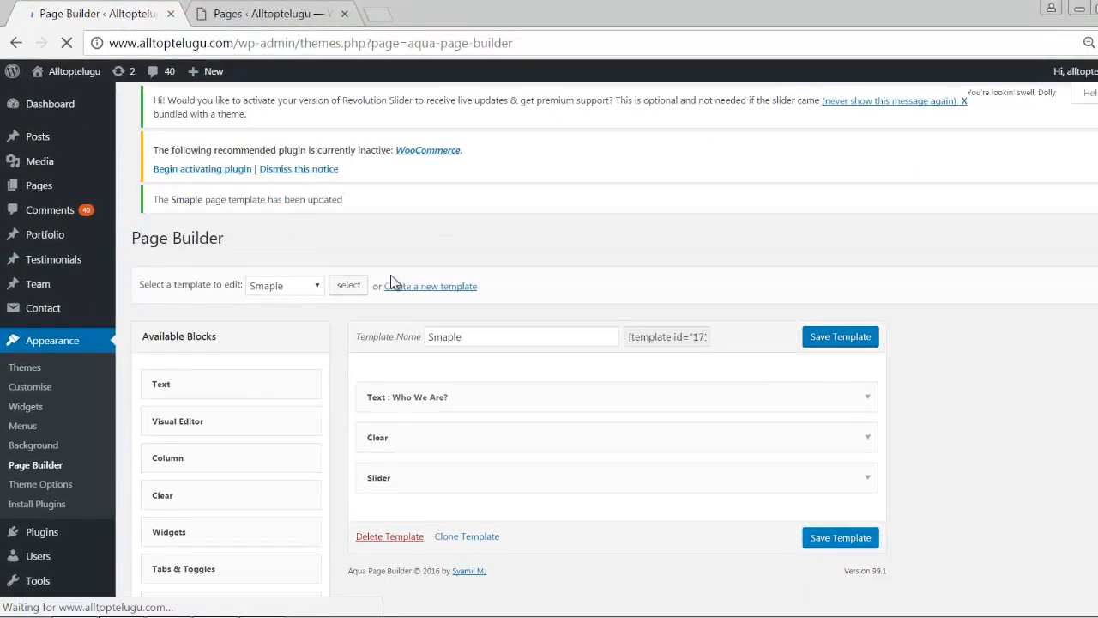
Step: Expand the Slider block and add two new slides below My New Slide
{"action": "scroll", "coordinate": [588, 373], "scroll_direction": "down", "scroll_amount": 4}
{"action": "scroll", "coordinate": [849, 210], "scroll_direction": "up", "scroll_amount": 1}
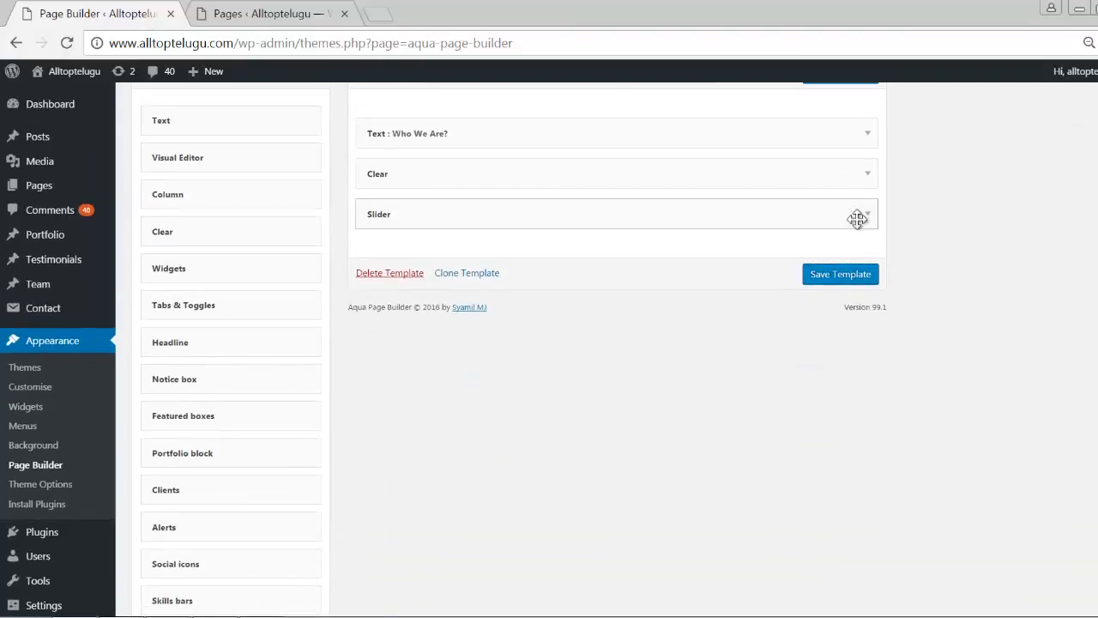
{"action": "left_click", "coordinate": [867, 214]}
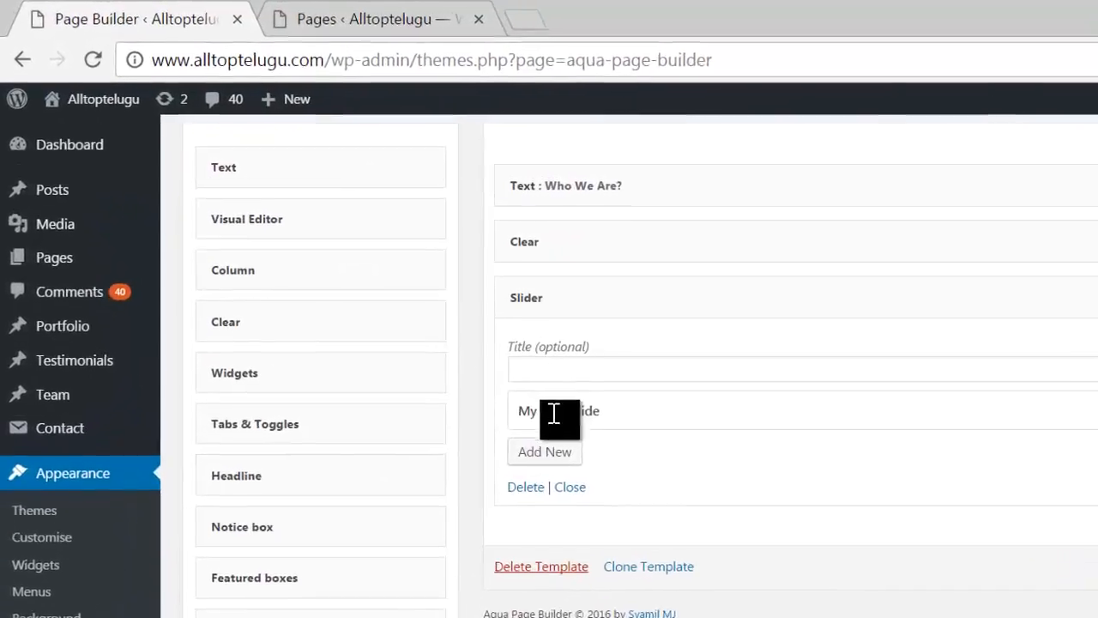
{"action": "left_click", "coordinate": [550, 456]}
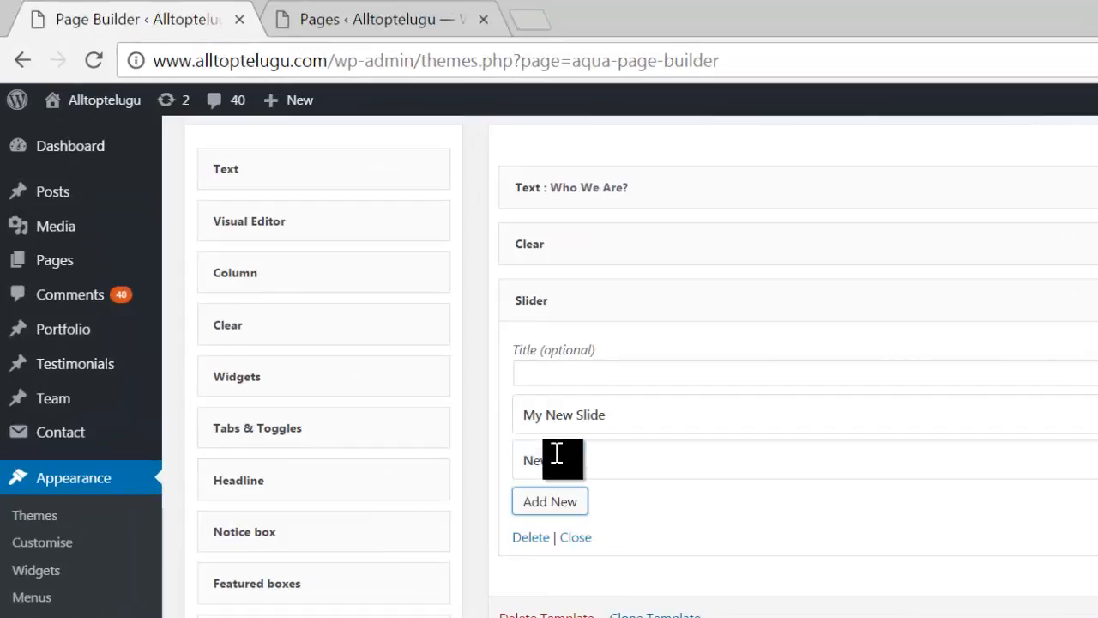
{"action": "left_click", "coordinate": [552, 504]}
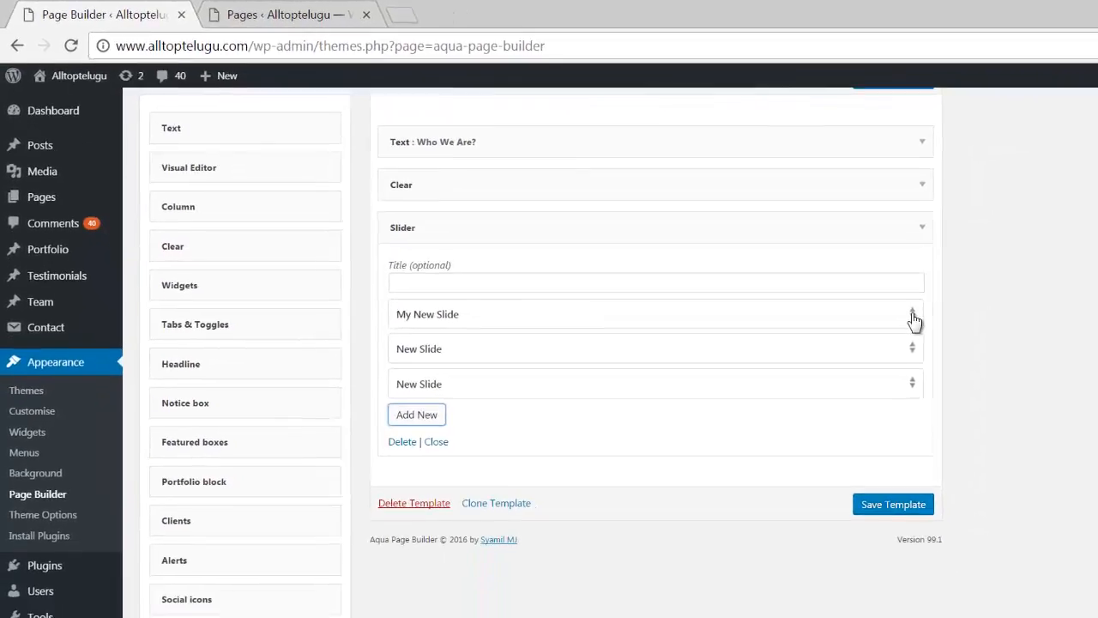
Step: Expand My New Slide, set its slide title to Interior Design, and use banner2.jpg as its image
{"action": "left_click", "coordinate": [912, 316]}
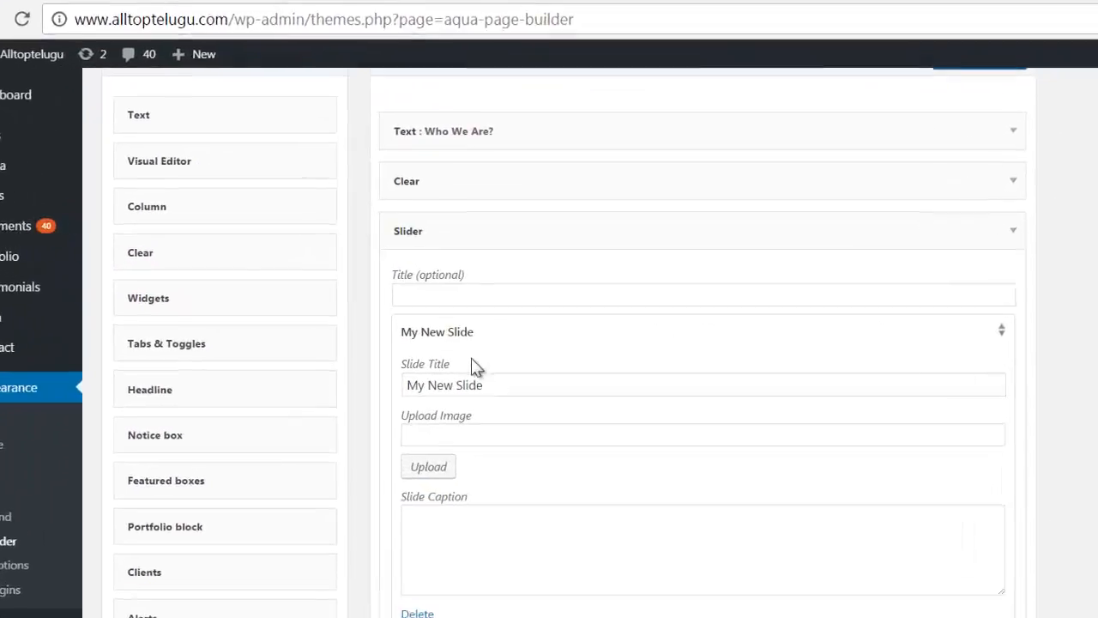
{"action": "left_click_drag", "start_coordinate": [493, 358], "coordinate": [325, 357]}
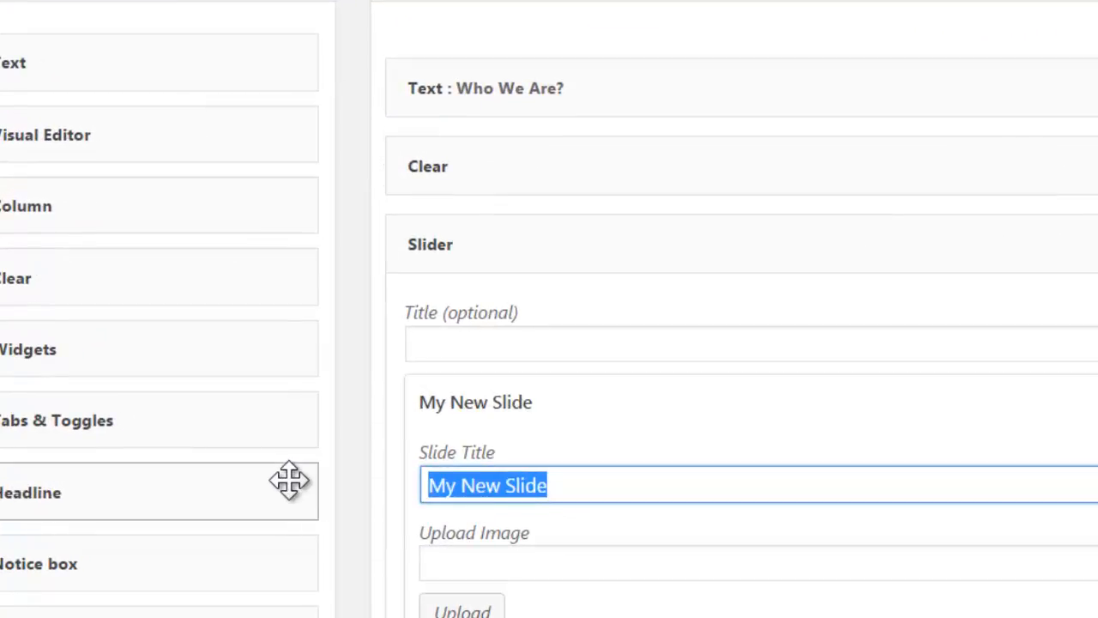
{"action": "key", "text": "BackSpace"}
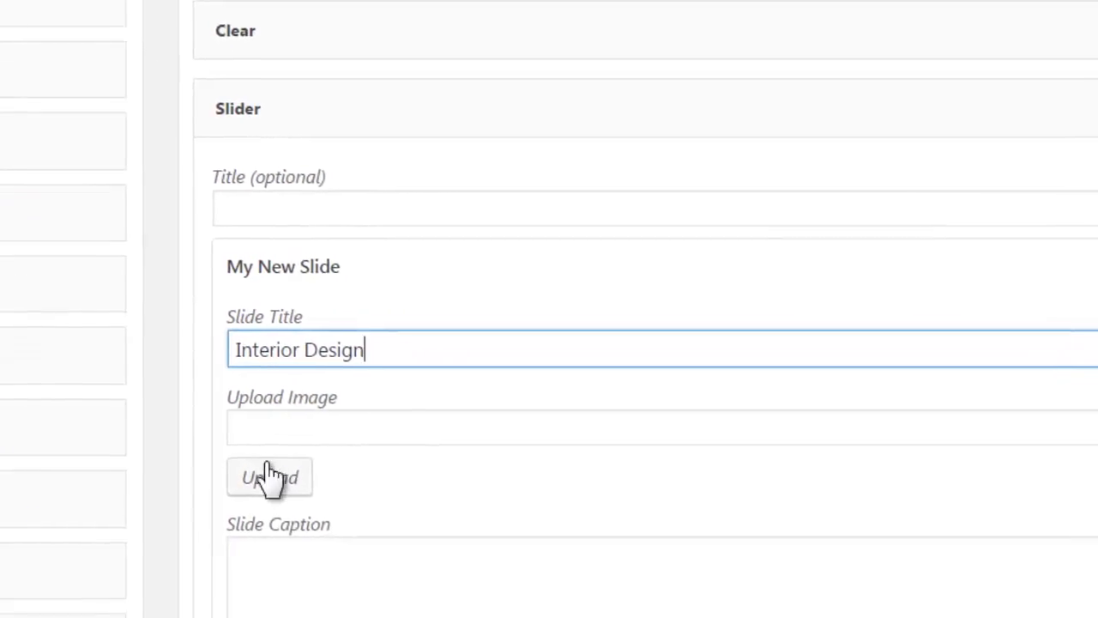
{"action": "left_click", "coordinate": [462, 611]}
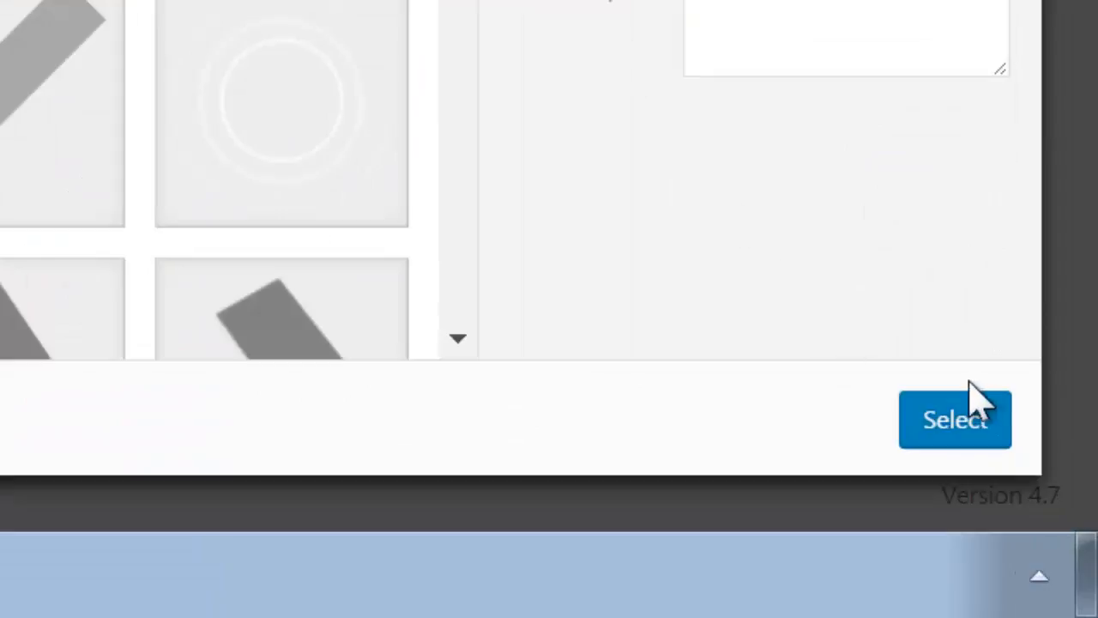
{"action": "left_click", "coordinate": [973, 403]}
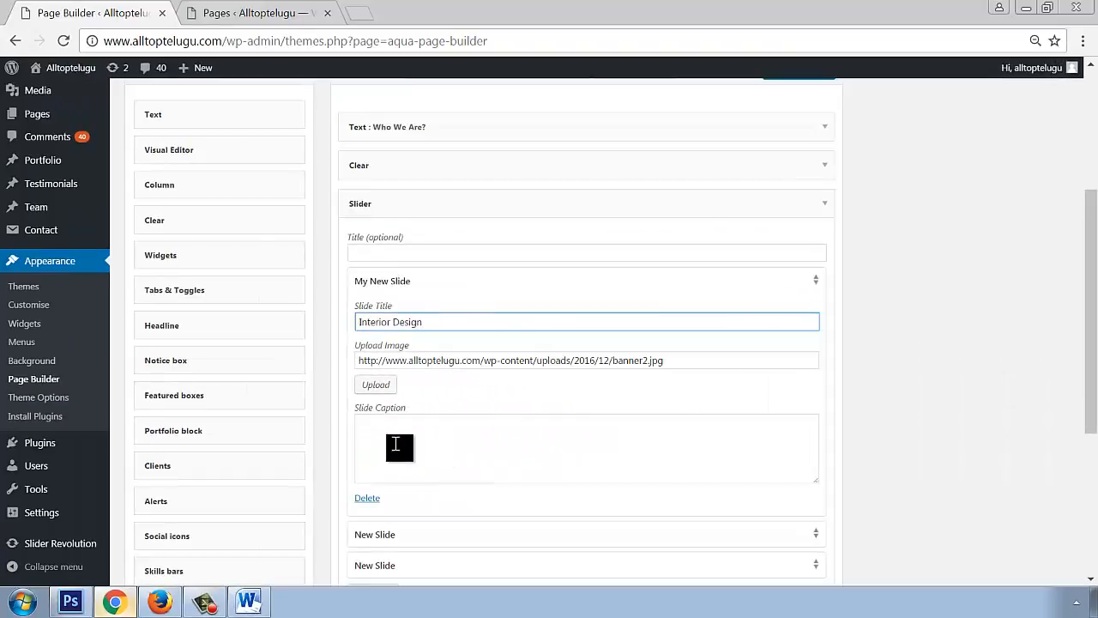
Step: Copy the document's first sentence, "On the Insert tab… your document.", from Word and paste it as the Interior Design slide's caption in Chrome
{"action": "left_click", "coordinate": [393, 439]}
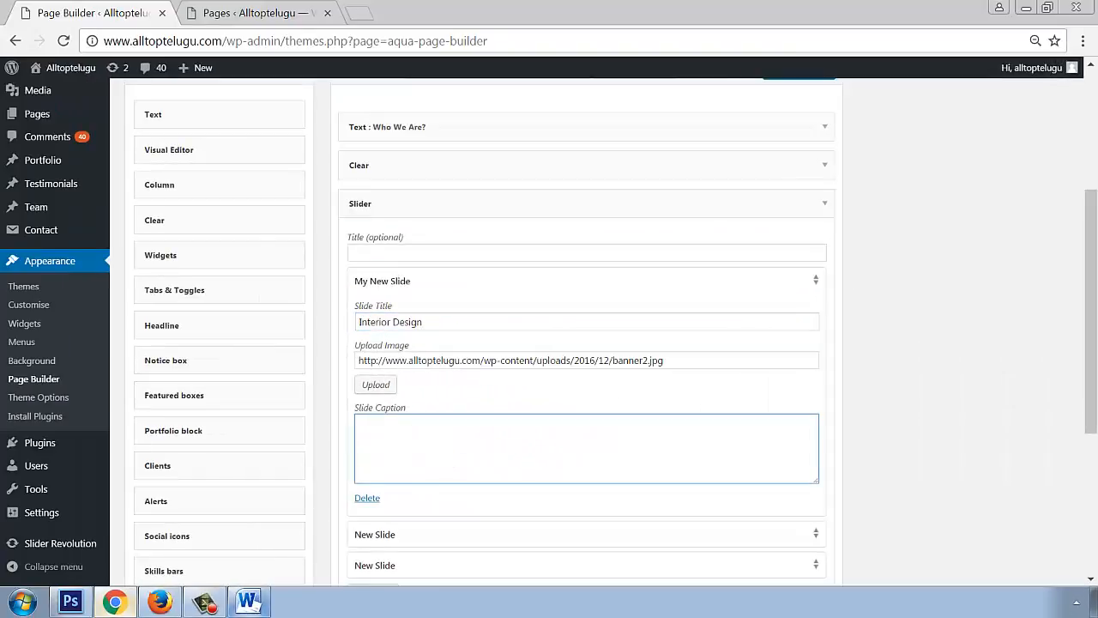
{"action": "left_click", "coordinate": [250, 601]}
{"action": "left_click", "coordinate": [339, 254]}
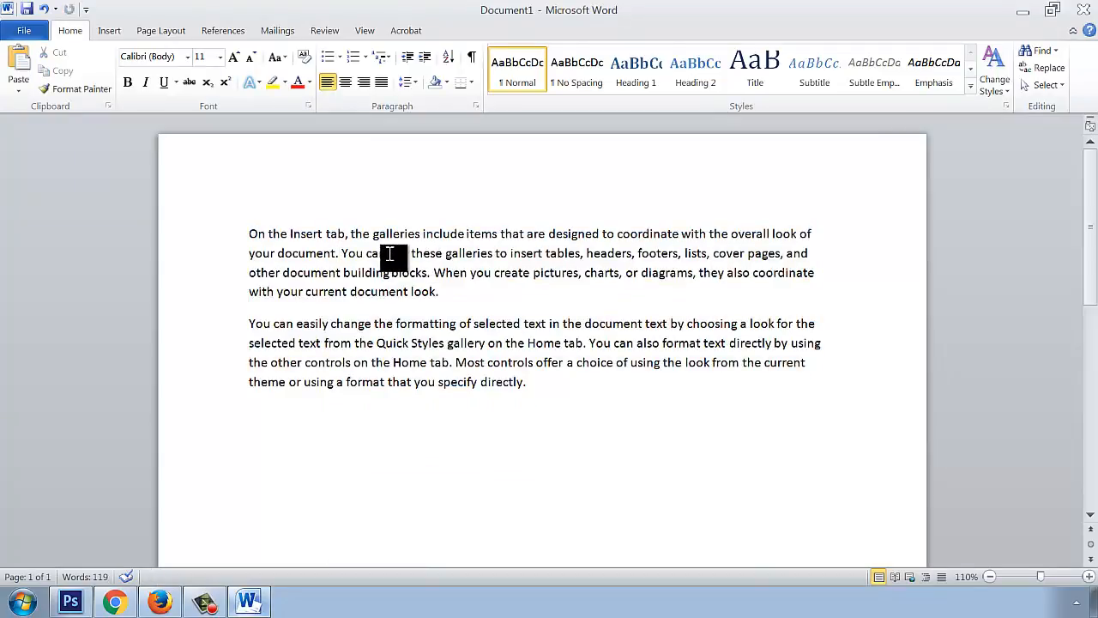
{"action": "left_click_drag", "start_coordinate": [341, 254], "coordinate": [256, 240]}
{"action": "key", "text": "ctrl+c"}
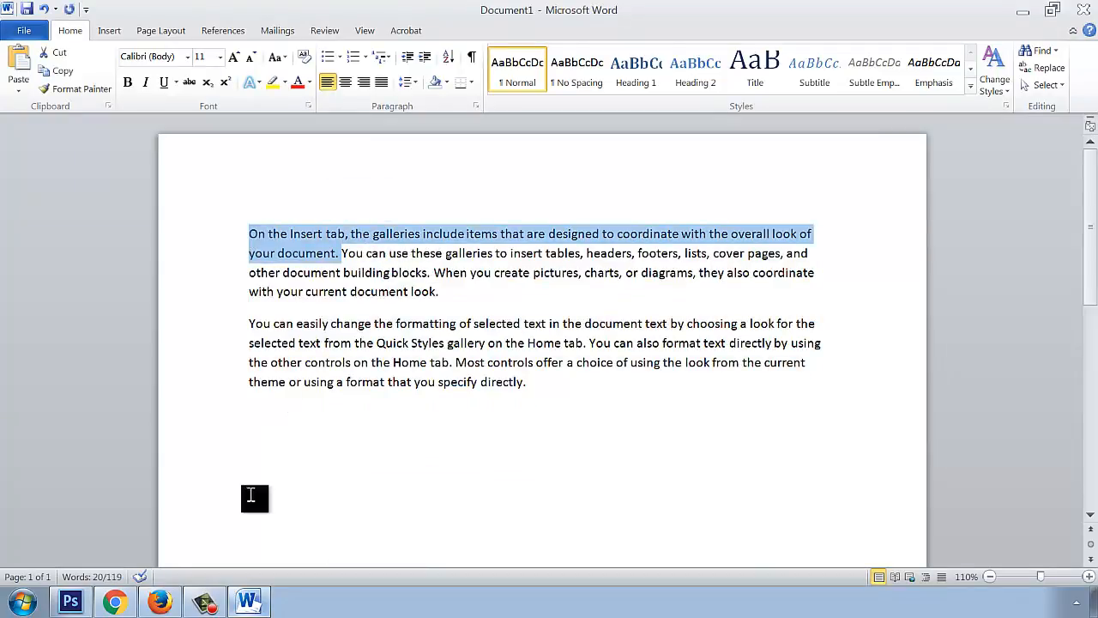
{"action": "left_click", "coordinate": [112, 602]}
{"action": "left_click", "coordinate": [397, 441]}
{"action": "key", "text": "ctrl+v"}
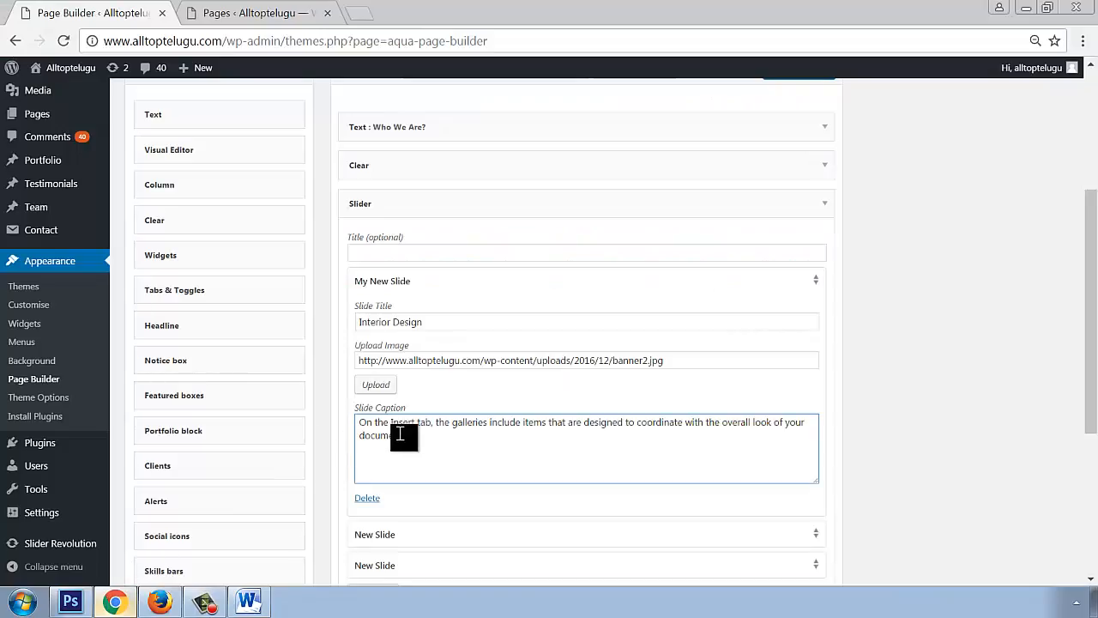
Step: Expand the second slide and set its slide title to Ui and Ux Designing
{"action": "scroll", "coordinate": [415, 436], "scroll_direction": "down", "scroll_amount": 3}
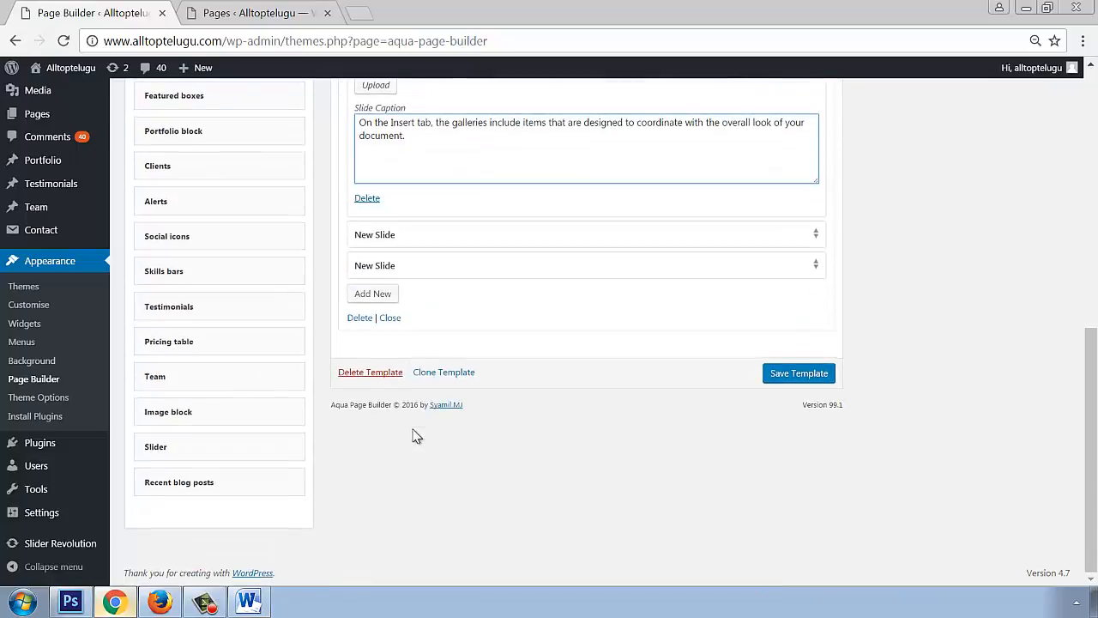
{"action": "left_click", "coordinate": [816, 238]}
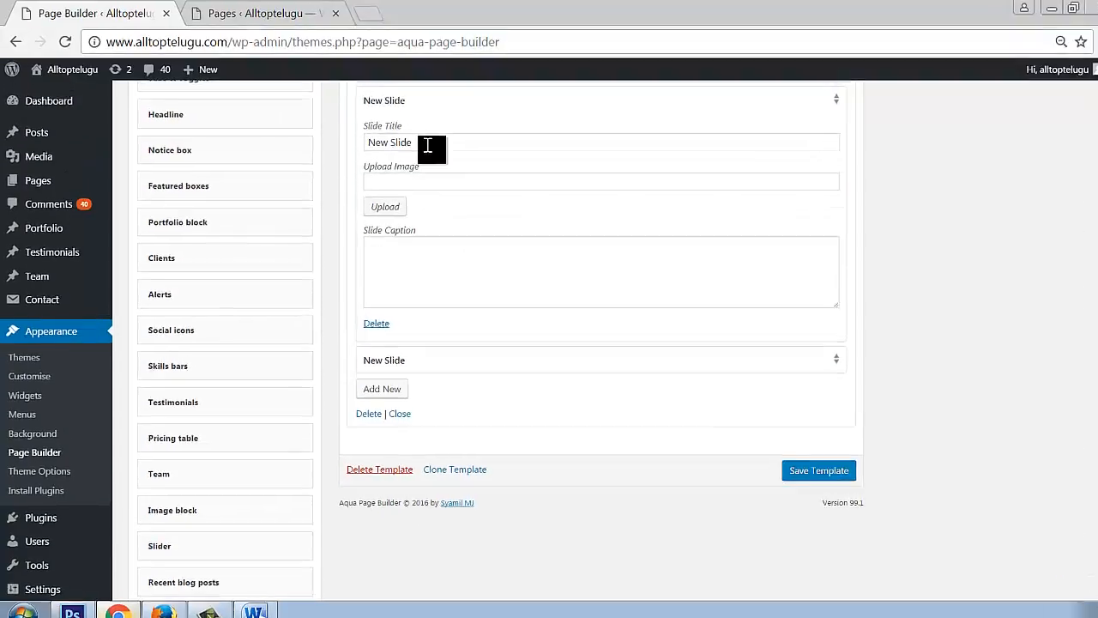
{"action": "triple_click", "coordinate": [429, 140]}
{"action": "type", "text": "Ui and Ux Designing"}
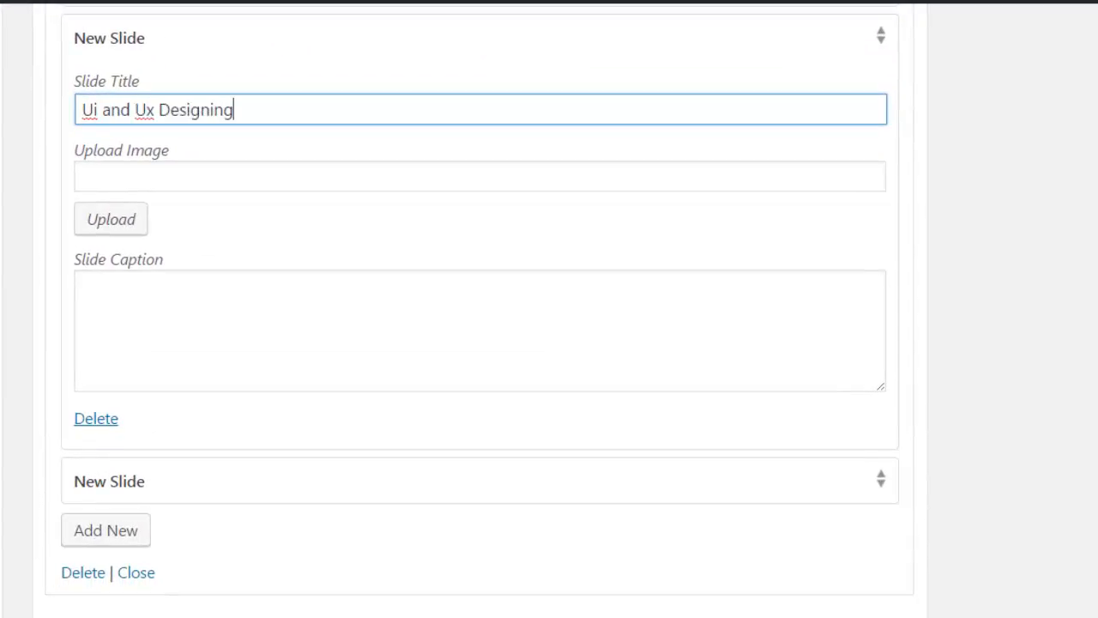
Step: Upload banner1.jpg as the Ui and Ux Designing slide's image and paste the copied sentence as its caption
{"action": "left_click", "coordinate": [124, 221]}
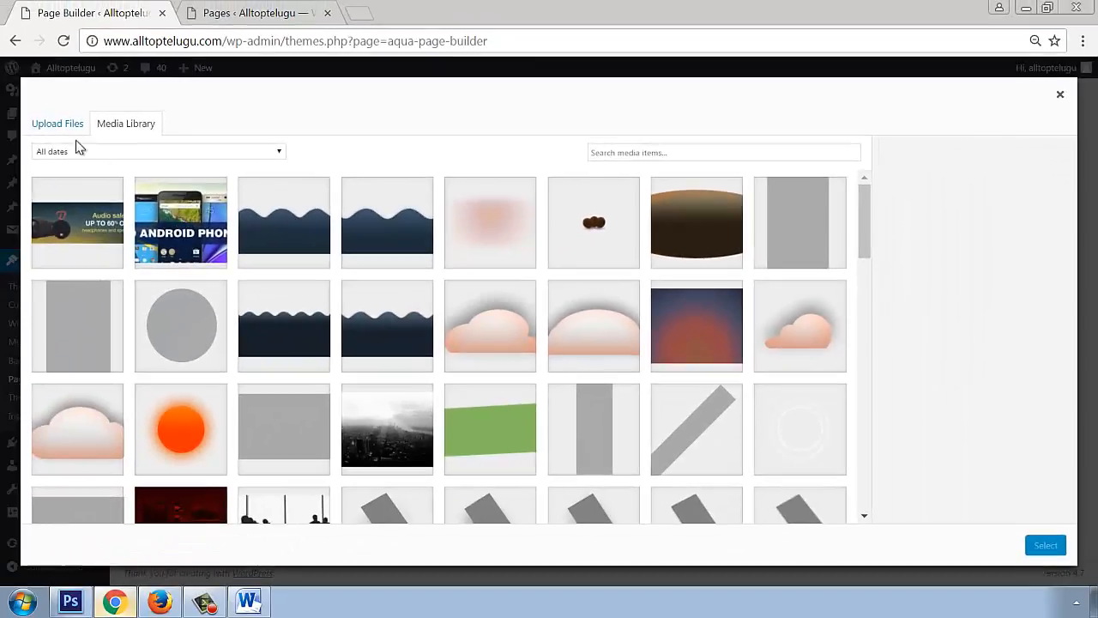
{"action": "left_click", "coordinate": [57, 123]}
{"action": "left_click", "coordinate": [525, 331]}
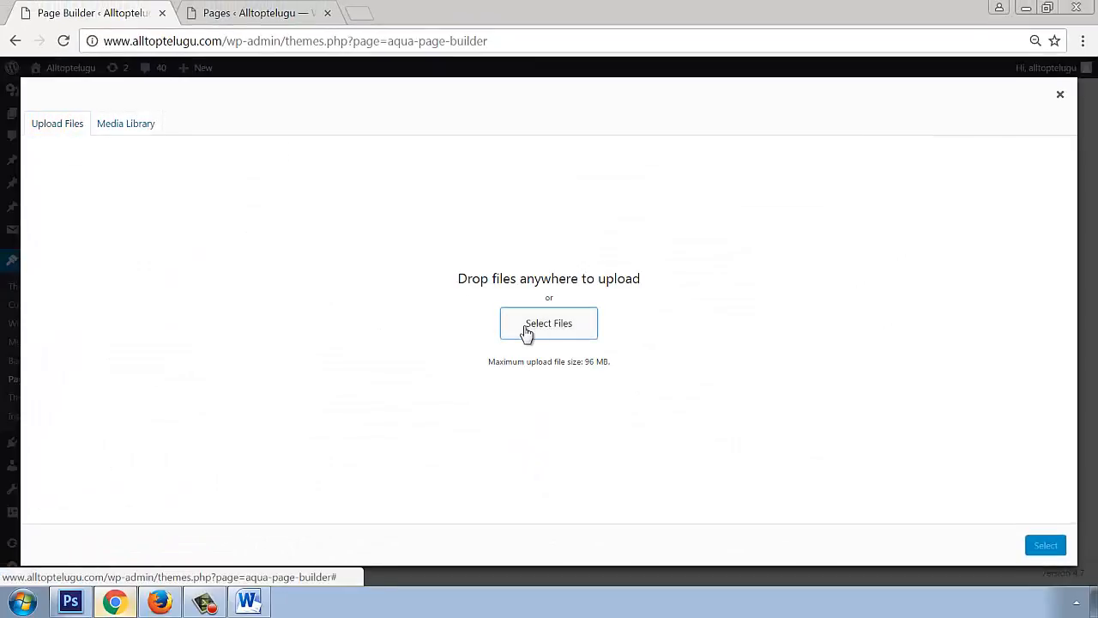
{"action": "double_click", "coordinate": [218, 108]}
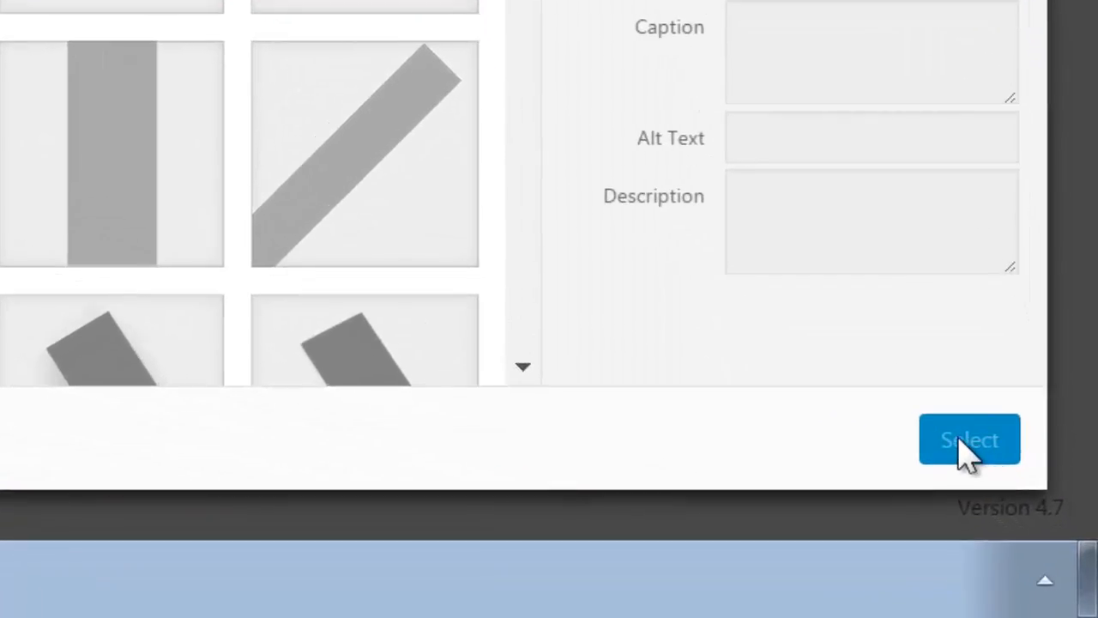
{"action": "left_click", "coordinate": [969, 441]}
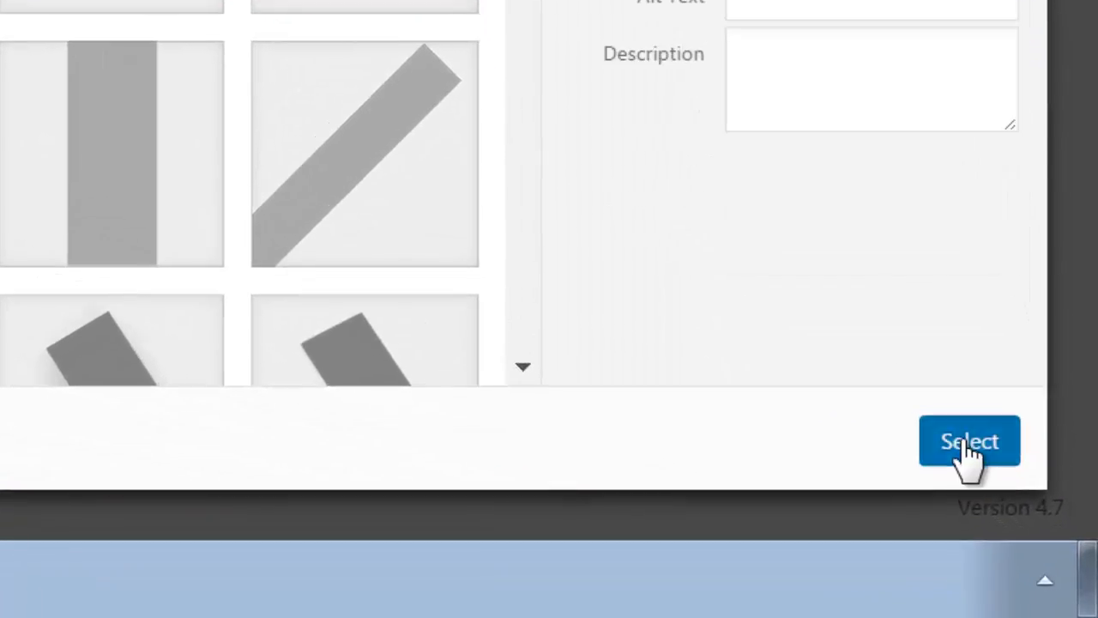
{"action": "left_click", "coordinate": [343, 217]}
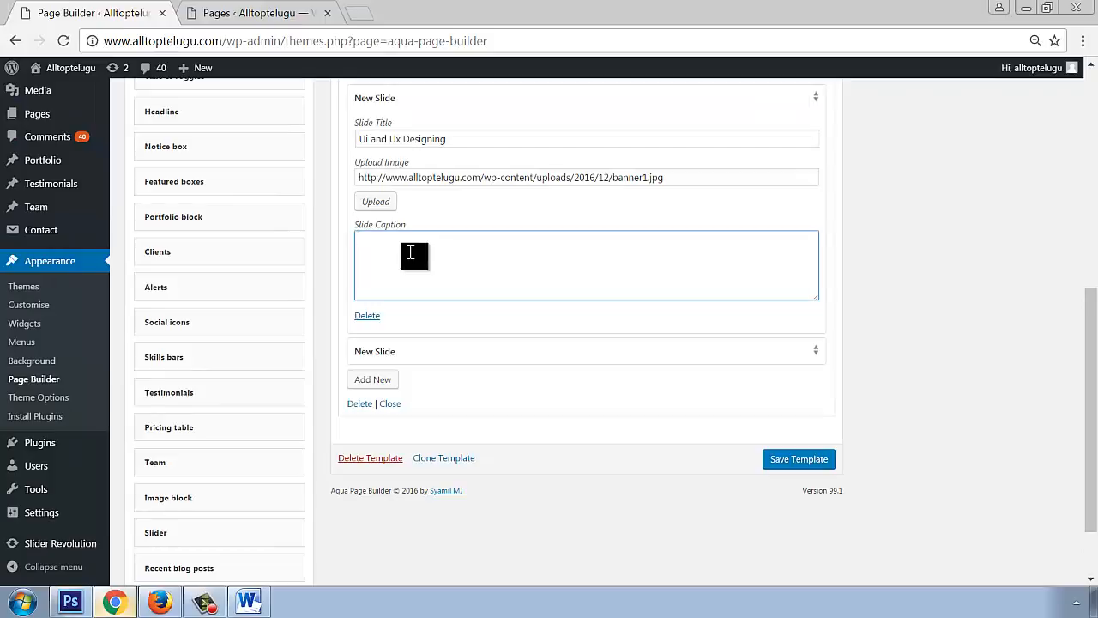
{"action": "key", "text": "ctrl+v"}
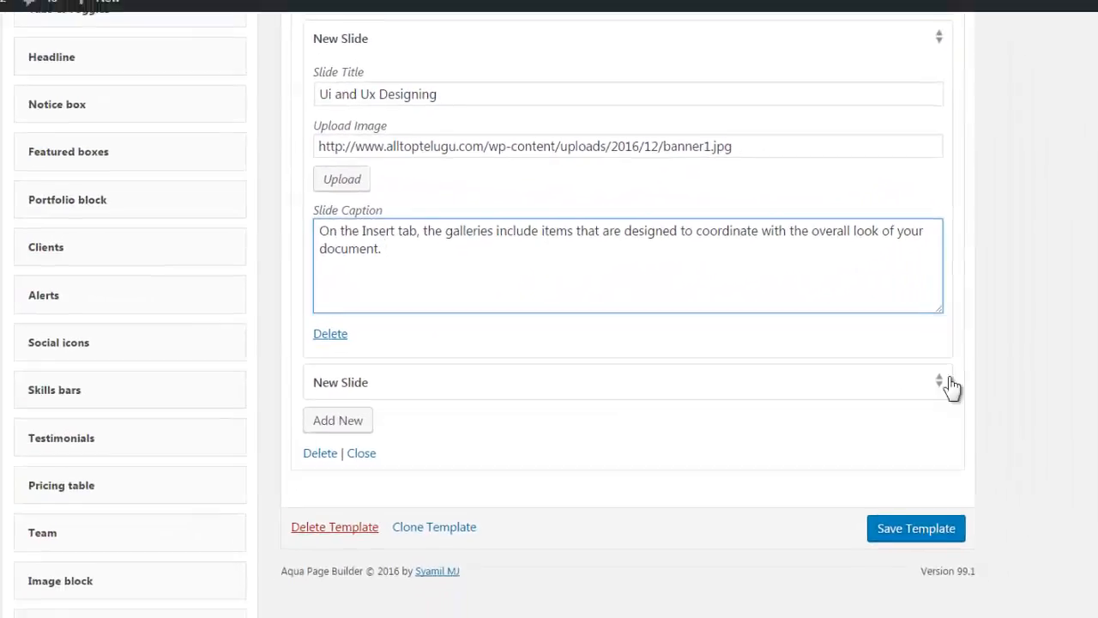
Step: Expand the third slide, set its slide title to Digital Marketing, and upload banner5.jpg as its image
{"action": "left_click", "coordinate": [950, 386]}
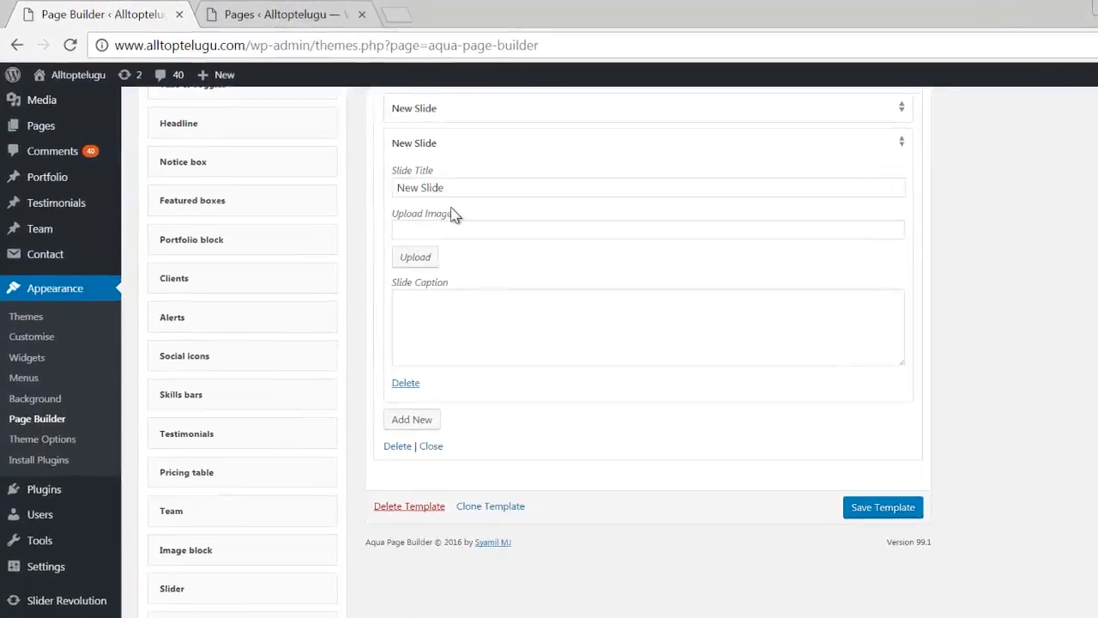
{"action": "left_click_drag", "start_coordinate": [451, 187], "coordinate": [403, 188]}
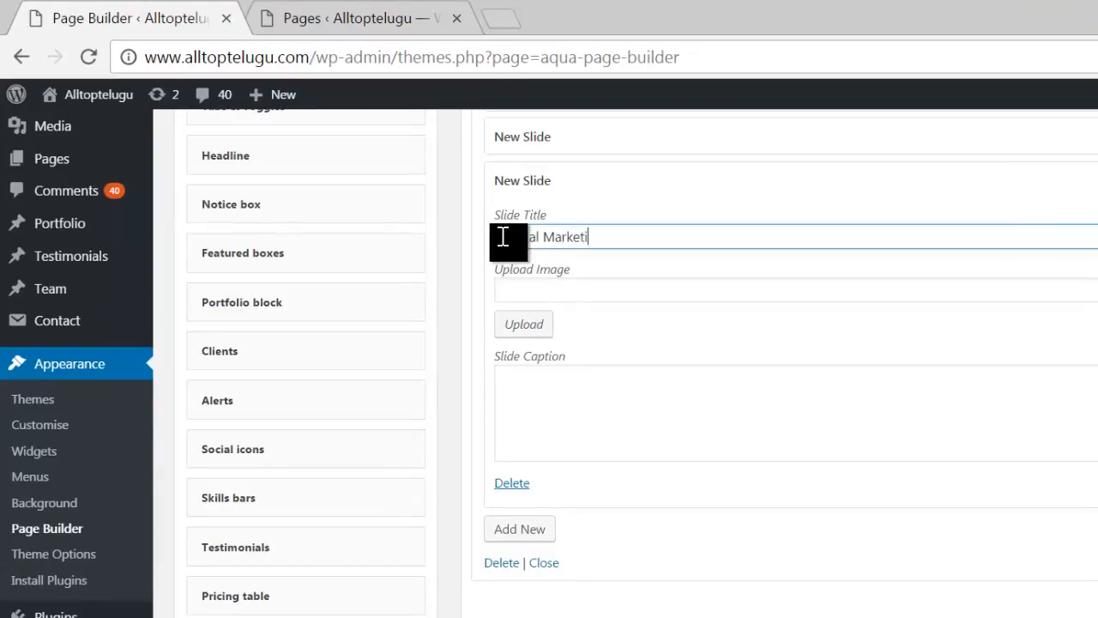
{"action": "left_click", "coordinate": [511, 331]}
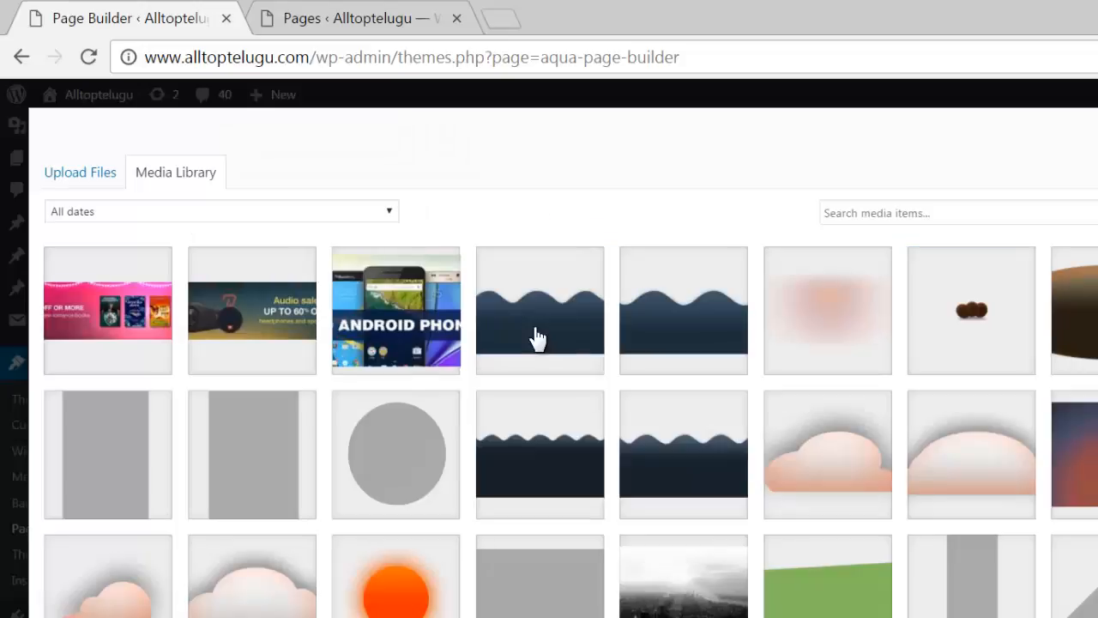
{"action": "left_click", "coordinate": [92, 174]}
{"action": "left_click", "coordinate": [775, 458]}
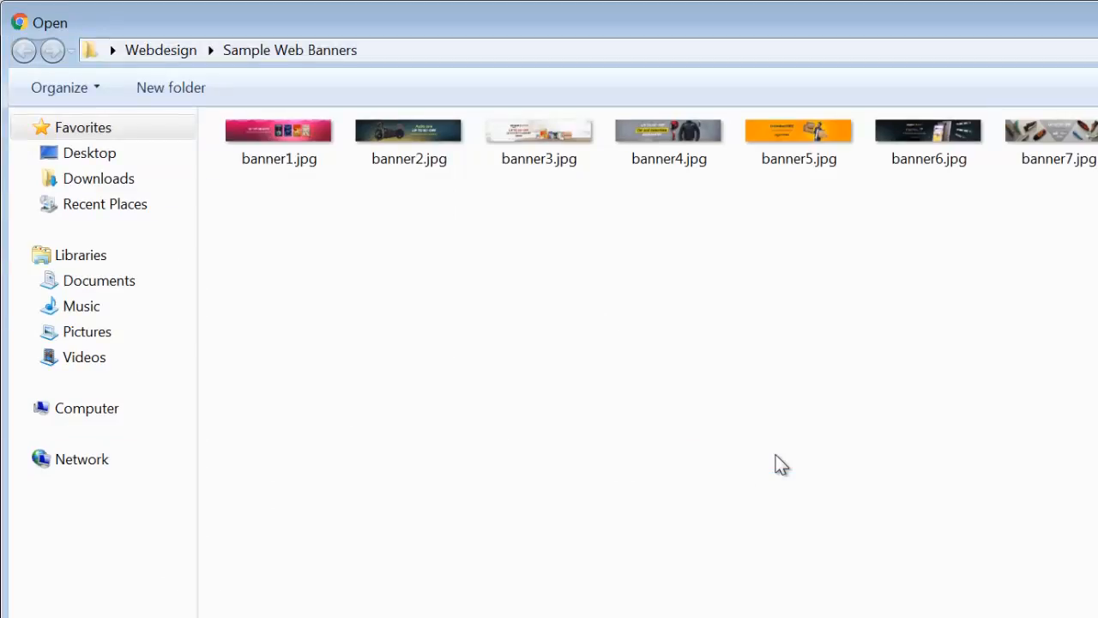
{"action": "double_click", "coordinate": [788, 129]}
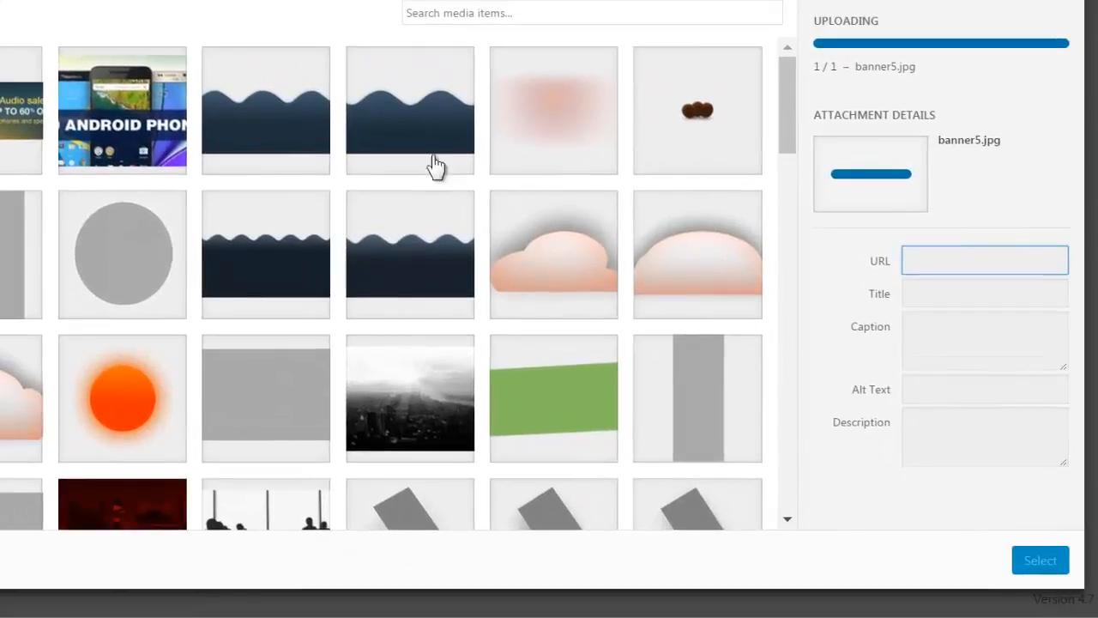
{"action": "left_click", "coordinate": [1049, 561]}
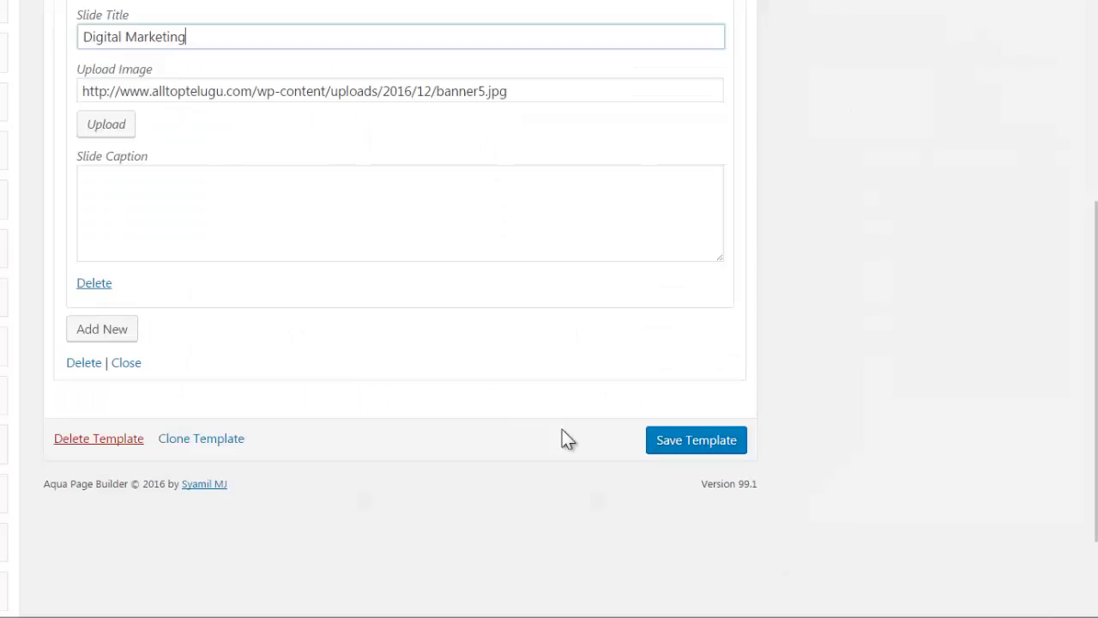
Step: Paste the copied sentence as the Digital Marketing slide's caption and save the template
{"action": "scroll", "coordinate": [377, 82], "scroll_direction": "up", "scroll_amount": 2}
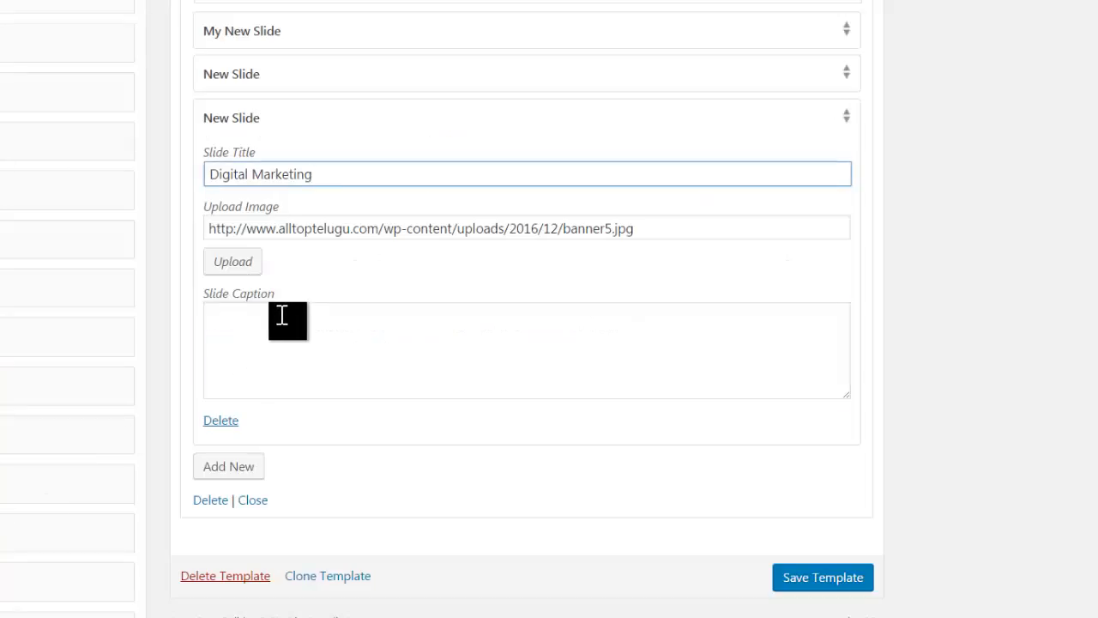
{"action": "left_click", "coordinate": [283, 318]}
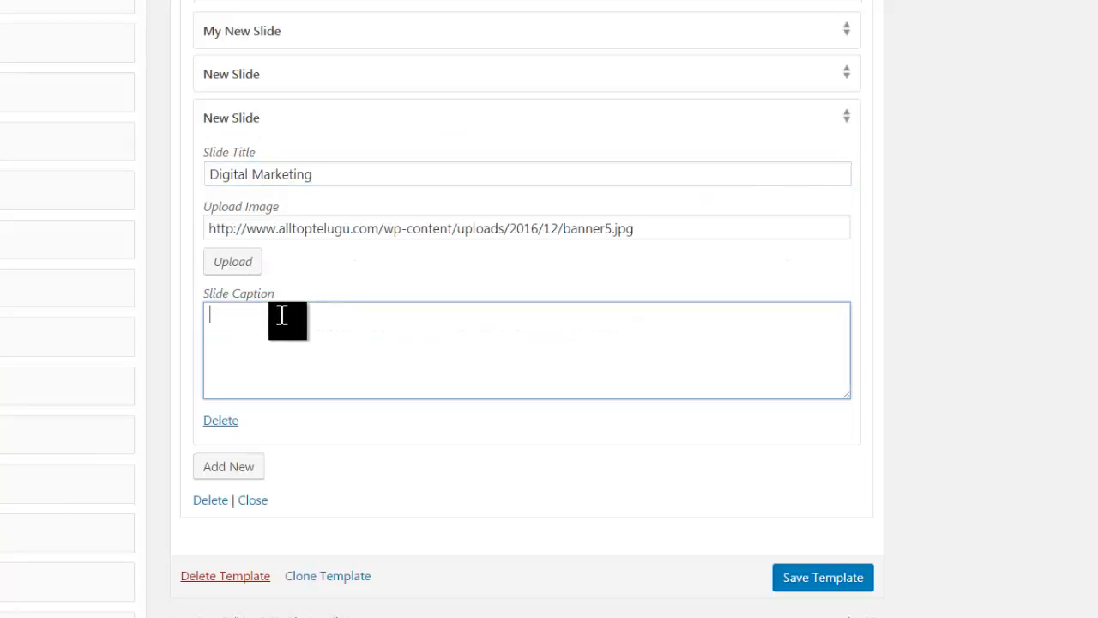
{"action": "type", "text": "On the Insert tab, the galleries include items that are designed to coordinate with the overall look of your document."}
{"action": "left_click", "coordinate": [803, 583]}
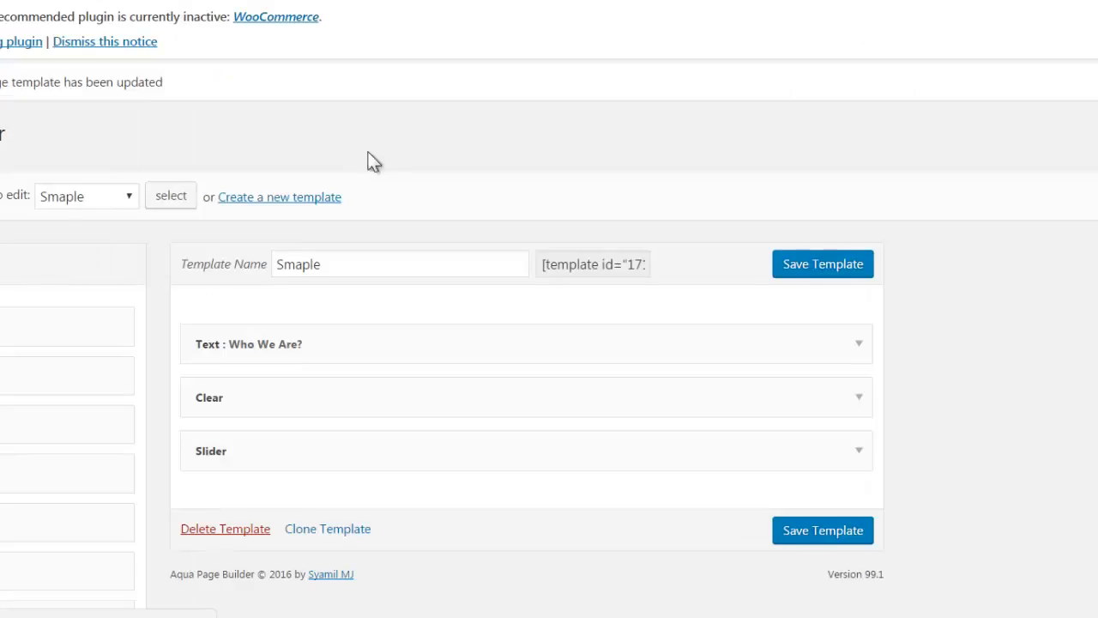
Step: Expand the Slider block, enter an optional title for it, and save the template
{"action": "left_click", "coordinate": [859, 462]}
{"action": "scroll", "coordinate": [634, 384], "scroll_direction": "down", "scroll_amount": 4}
{"action": "scroll", "coordinate": [352, 151], "scroll_direction": "up", "scroll_amount": 2}
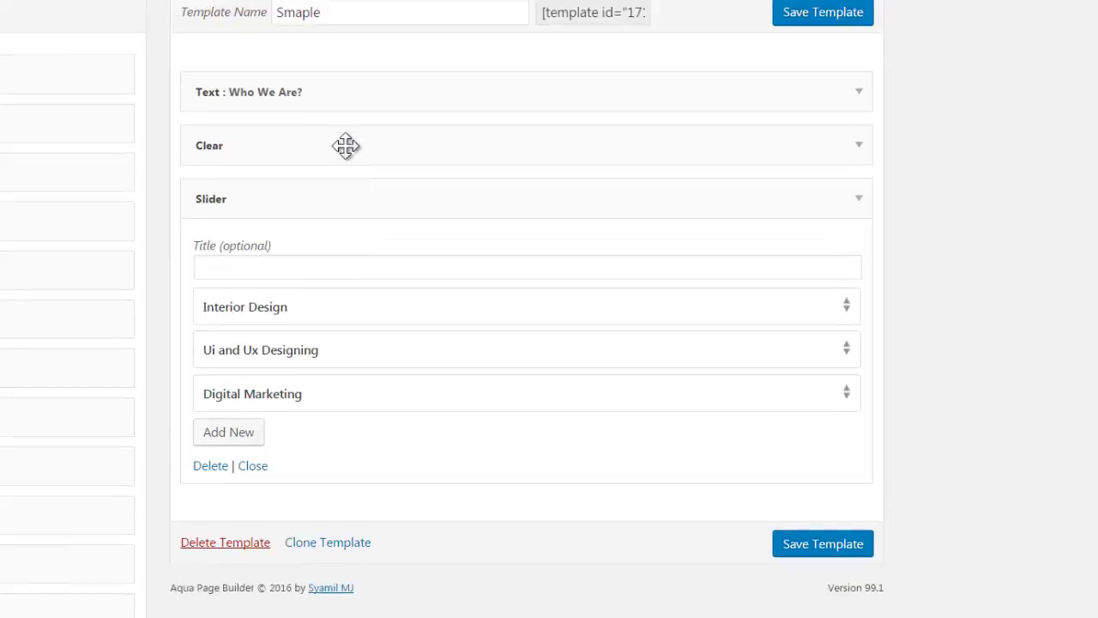
{"action": "left_click", "coordinate": [246, 289]}
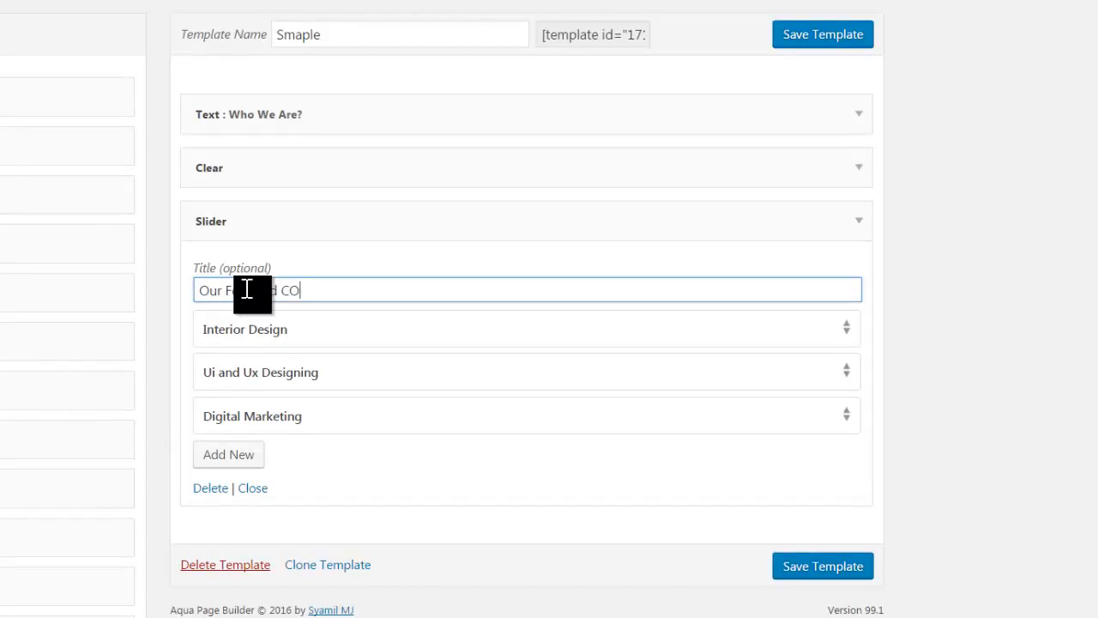
{"action": "left_click", "coordinate": [791, 573]}
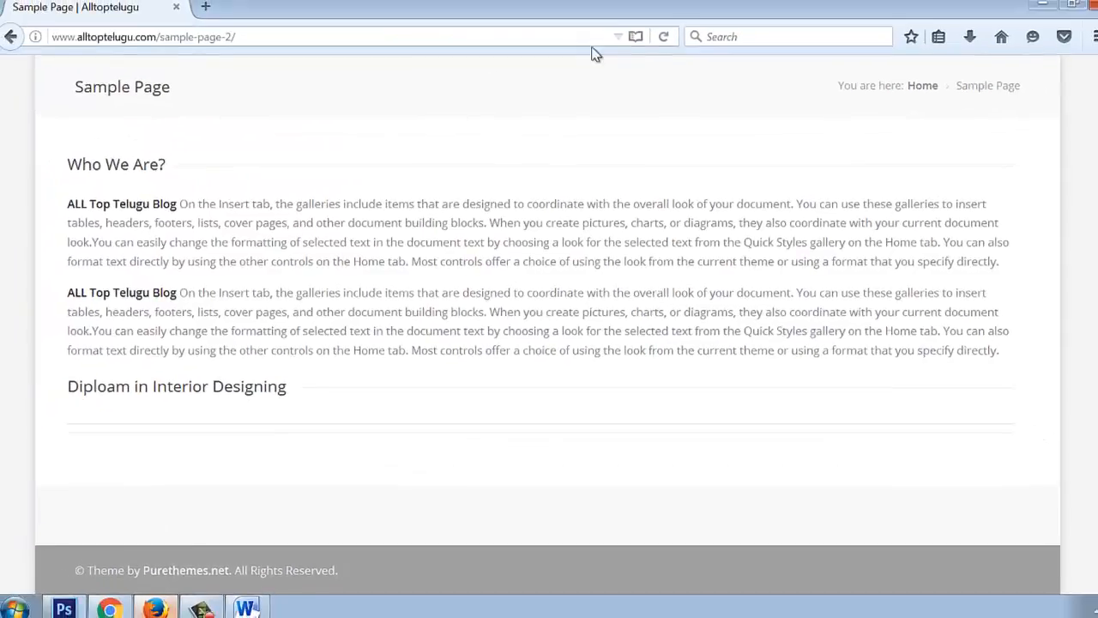
Step: Reload the live Sample Page in Firefox and check the slider's first banner and its caption
{"action": "left_click", "coordinate": [600, 40]}
{"action": "key", "text": "Return"}
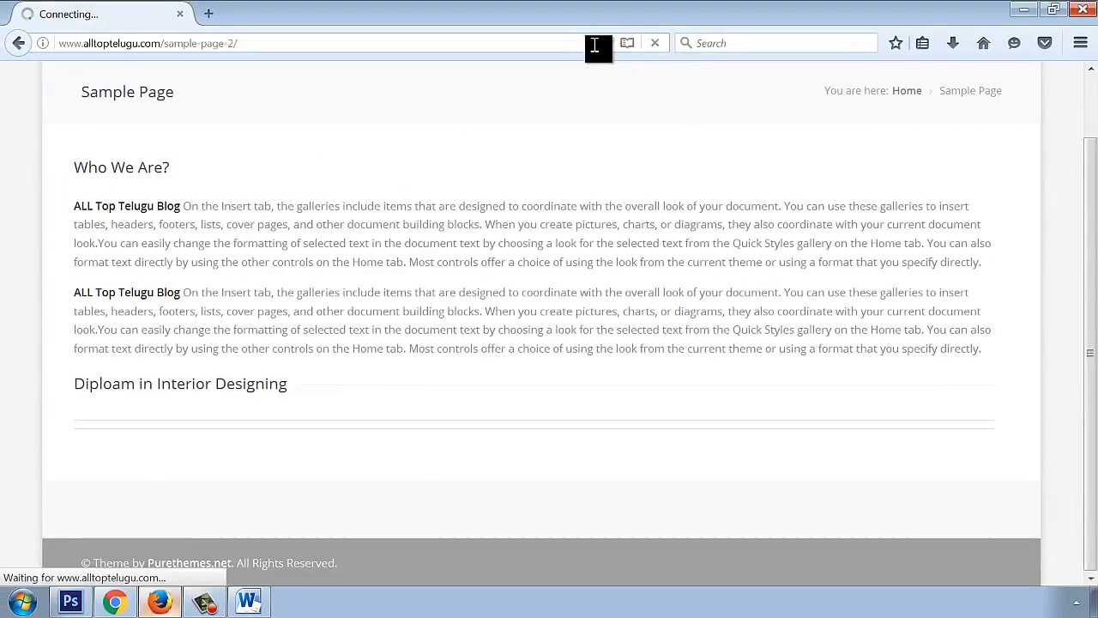
{"action": "scroll", "coordinate": [644, 223], "scroll_direction": "down", "scroll_amount": 3}
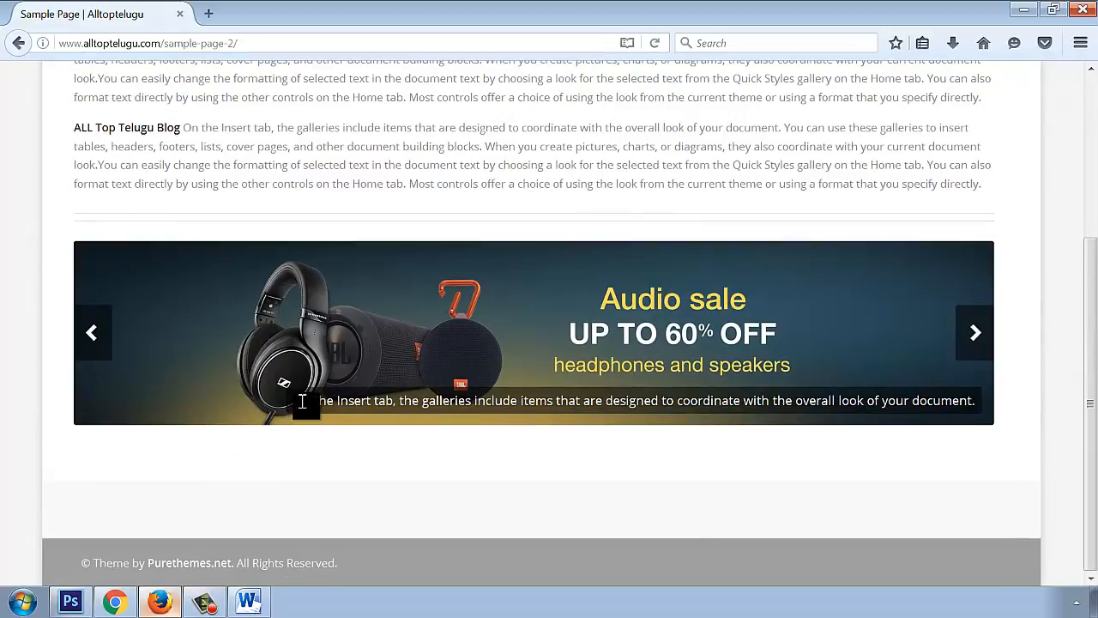
{"action": "left_click_drag", "start_coordinate": [293, 401], "coordinate": [987, 399]}
{"action": "left_click", "coordinate": [933, 468]}
Step: Advance the live slider through the second and third slides and check their banners and captions
{"action": "left_click", "coordinate": [965, 335]}
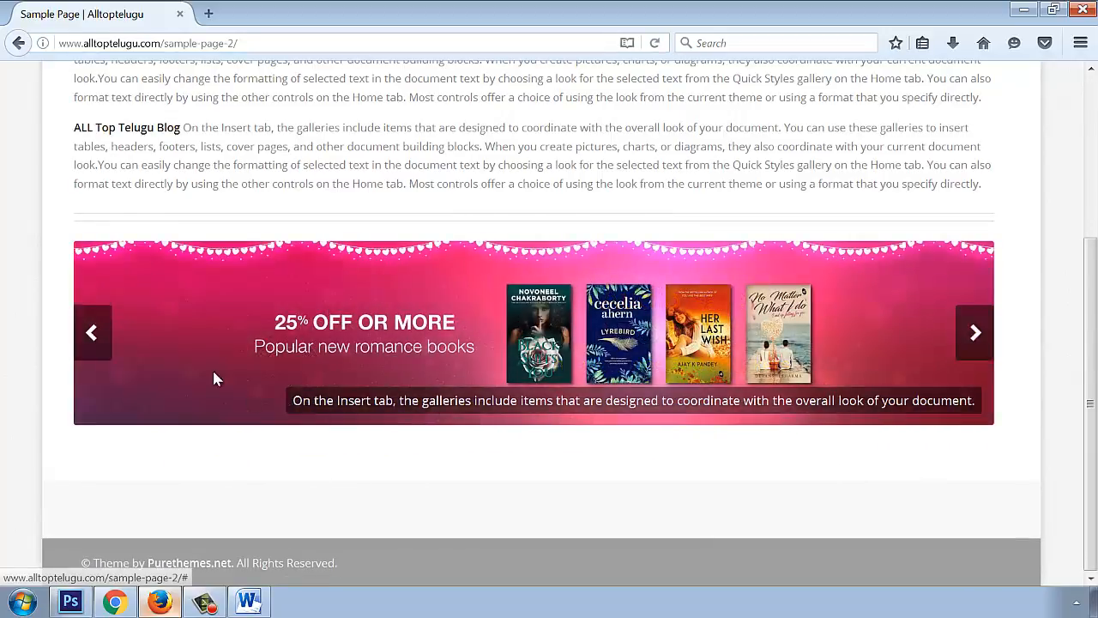
{"action": "left_click_drag", "start_coordinate": [294, 399], "coordinate": [966, 410]}
{"action": "left_click", "coordinate": [973, 334]}
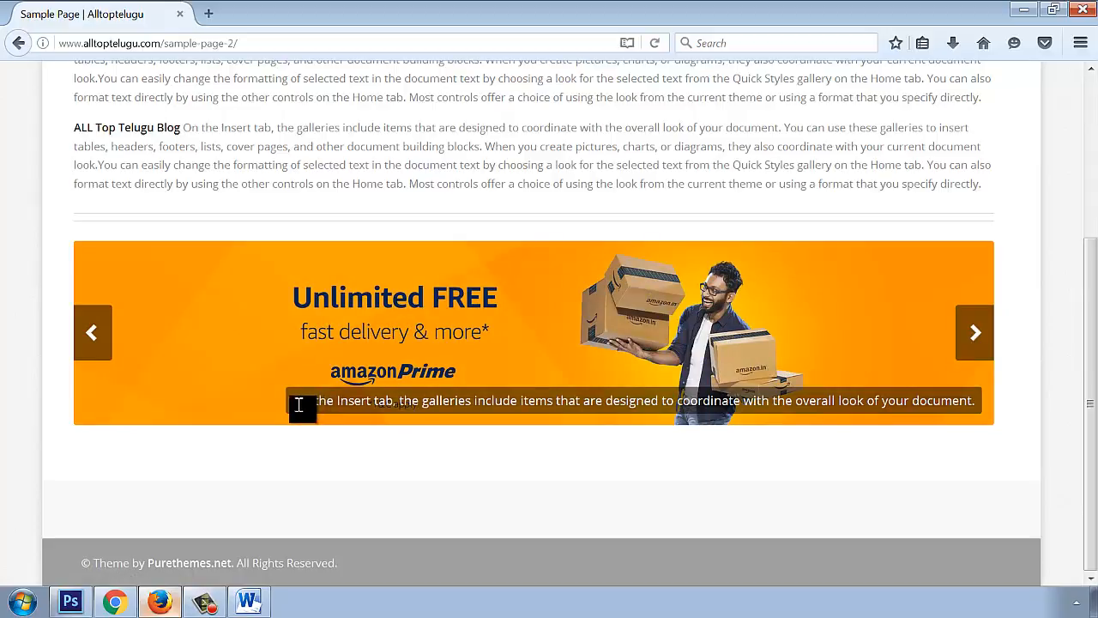
{"action": "left_click_drag", "start_coordinate": [294, 400], "coordinate": [973, 399]}
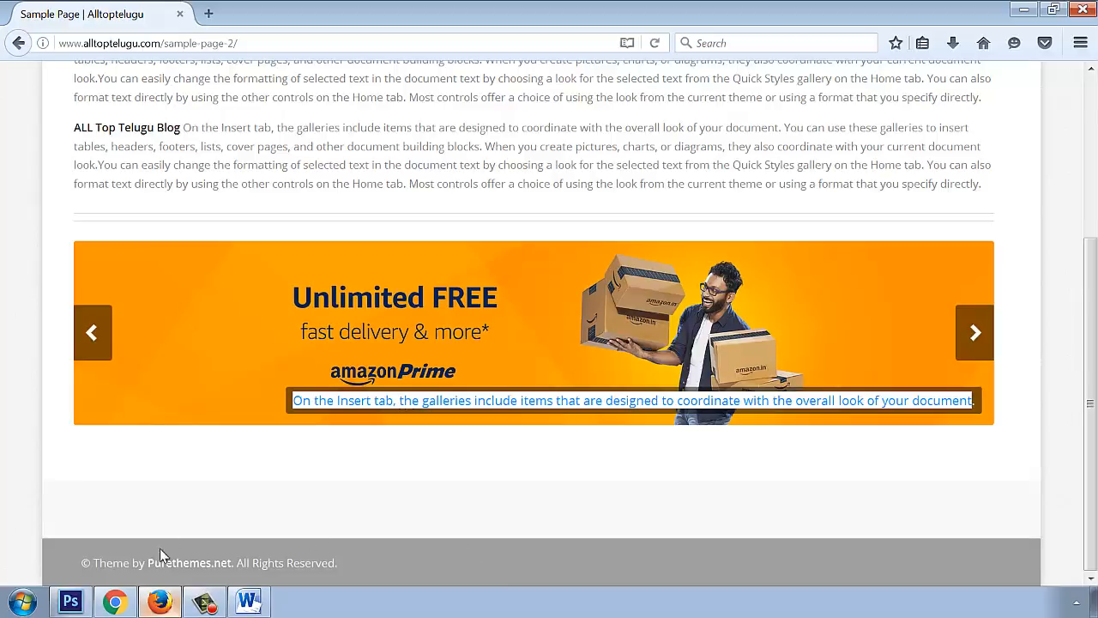
Step: Switch to the page builder in Chrome and add a Testimonials block to the template below the Slider block
{"action": "left_click", "coordinate": [115, 601]}
{"action": "scroll", "coordinate": [435, 326], "scroll_direction": "down", "scroll_amount": 2}
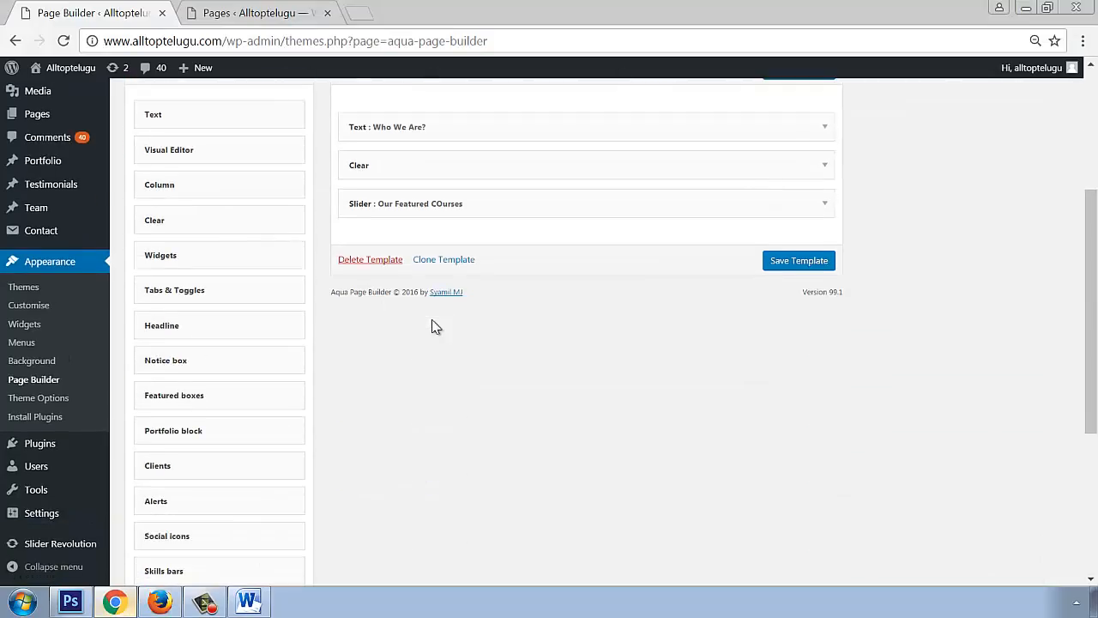
{"action": "scroll", "coordinate": [433, 324], "scroll_direction": "down", "scroll_amount": 2}
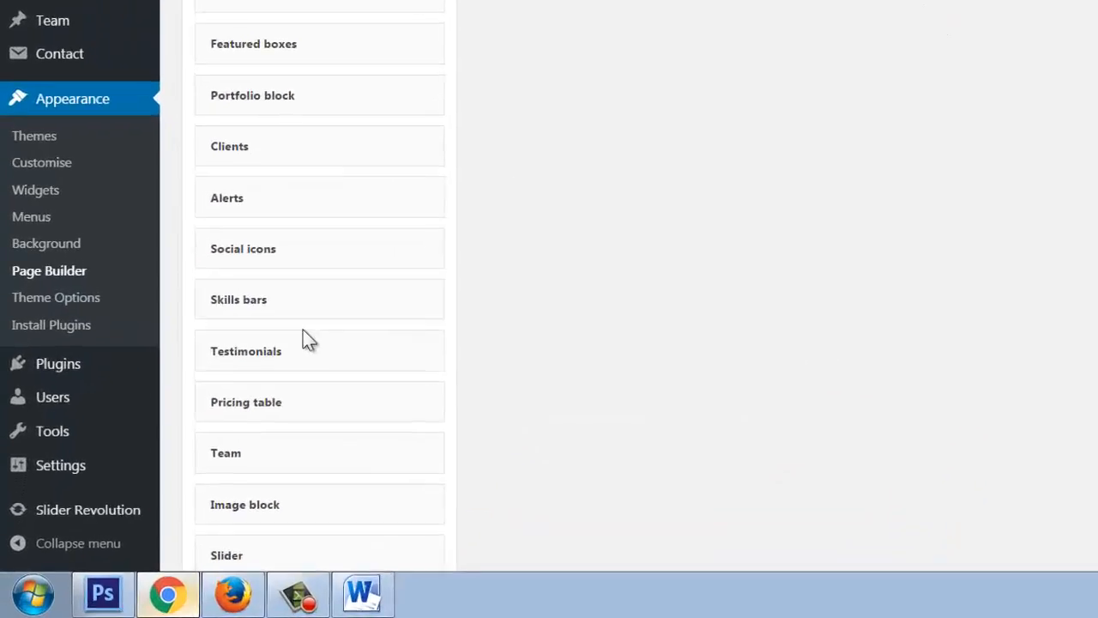
{"action": "left_click_drag", "start_coordinate": [290, 350], "coordinate": [480, 501]}
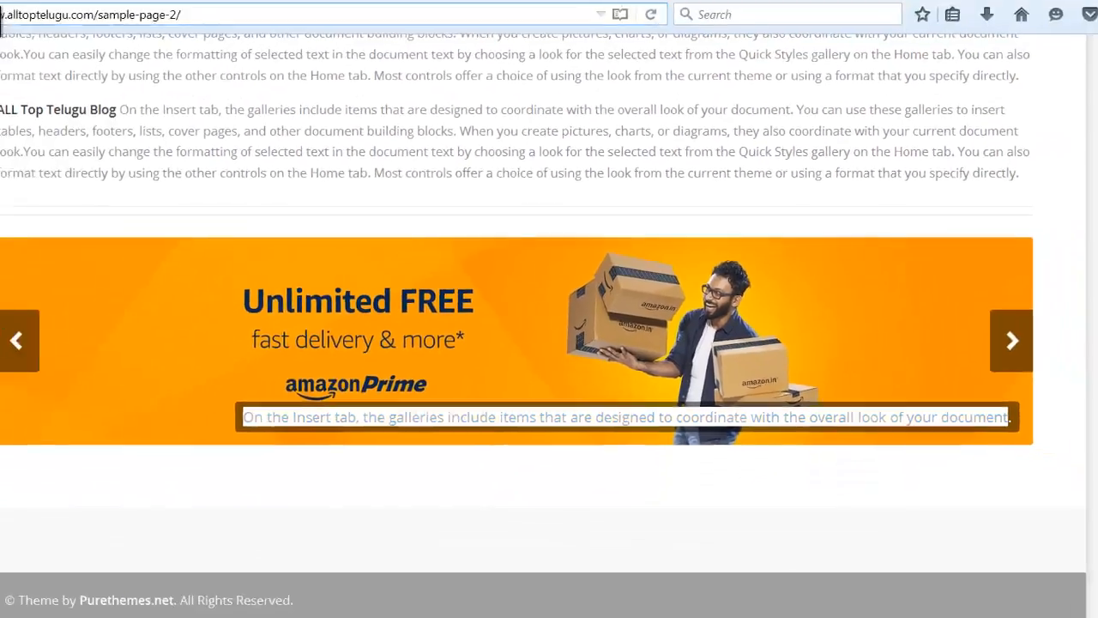
Step: Compare the template in Chrome with the live Sample Page in Firefox, viewing the page from its heading down to the slider
{"action": "left_click", "coordinate": [262, 42]}
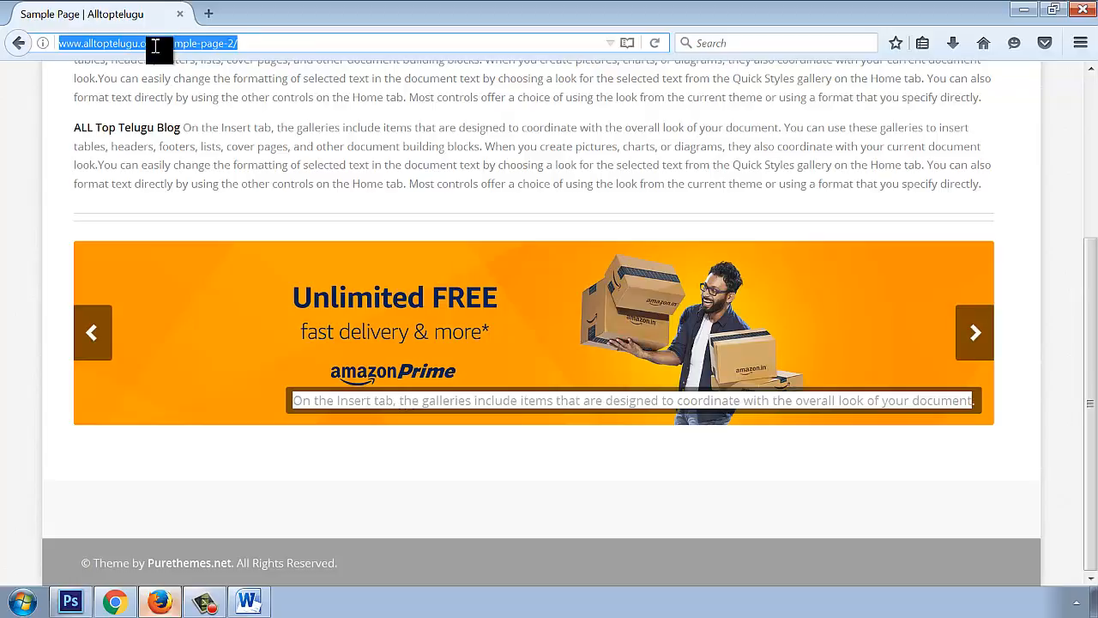
{"action": "left_click", "coordinate": [114, 601]}
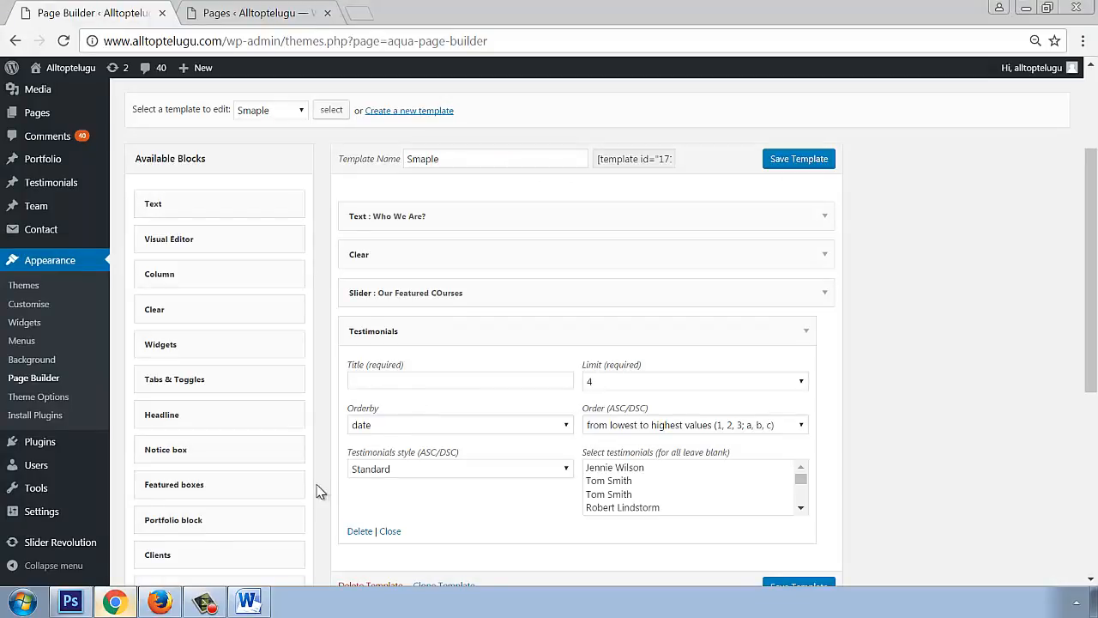
{"action": "left_click", "coordinate": [158, 601]}
{"action": "scroll", "coordinate": [584, 343], "scroll_direction": "up", "scroll_amount": 5}
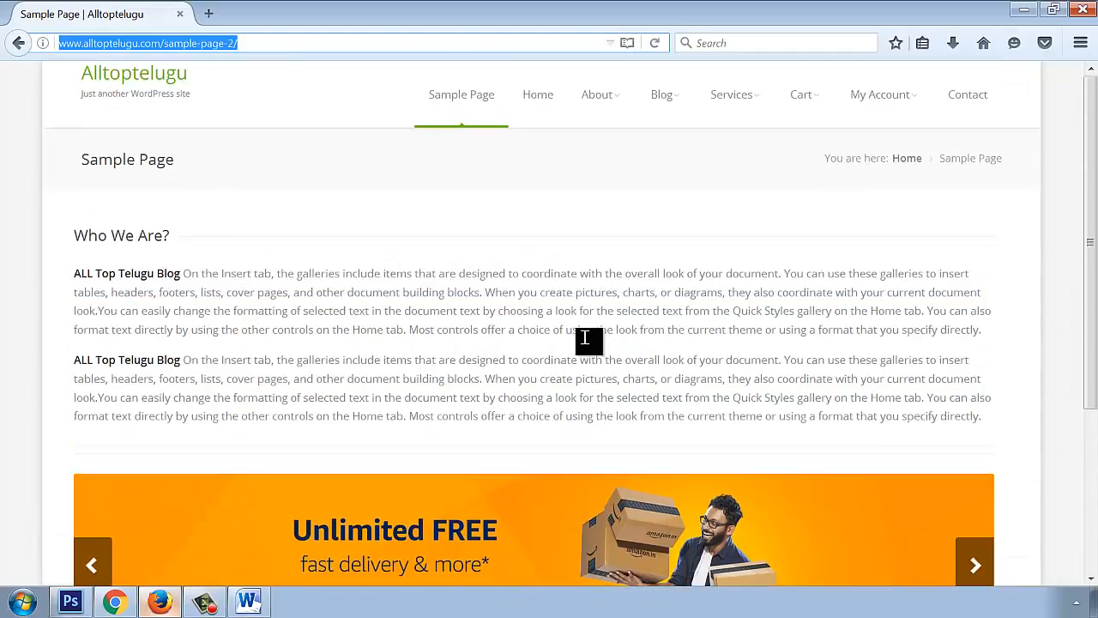